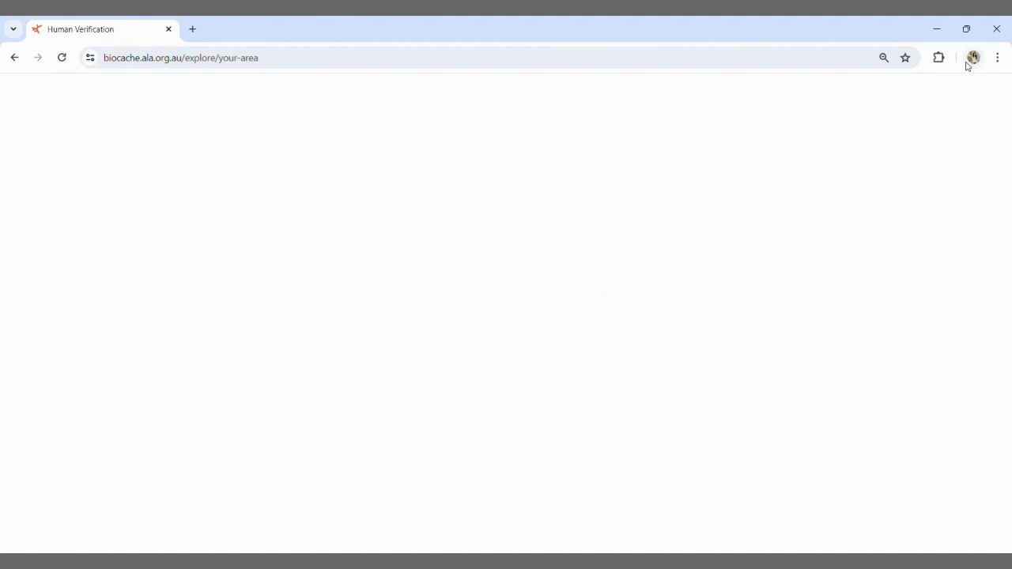
Sign in to the ALA with the saved student account, entering the Windows PIN to fill the password and enabling Remember Me.
{"action": "left_click", "coordinate": [958, 87]}
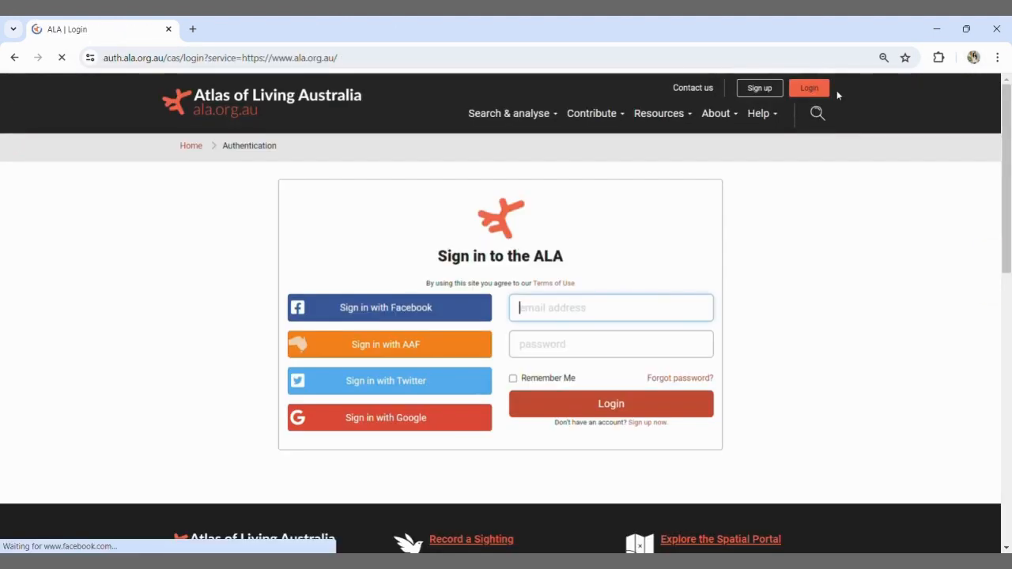
{"action": "left_click", "coordinate": [619, 314]}
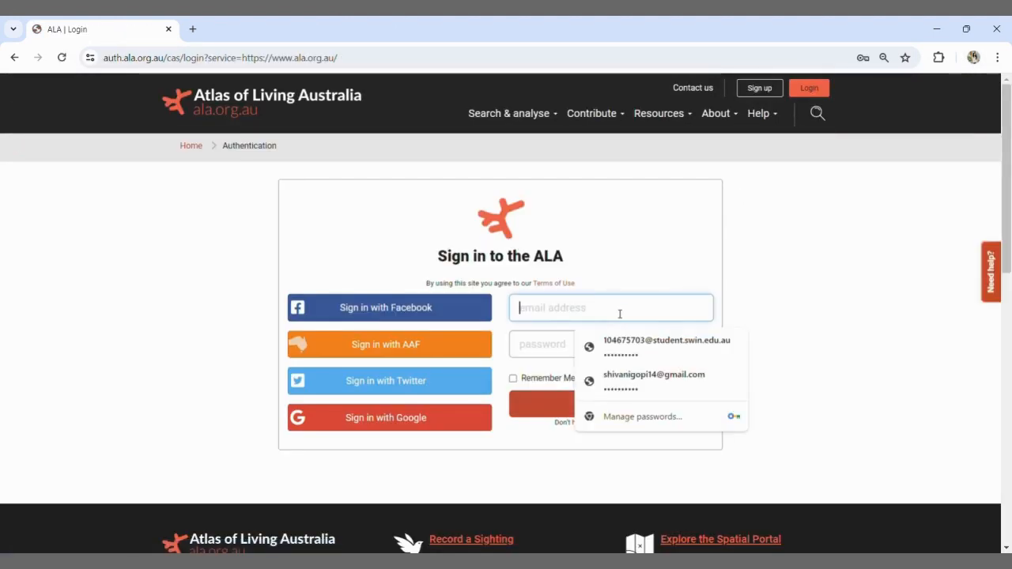
{"action": "left_click", "coordinate": [630, 350]}
{"action": "type", "text": "•"}
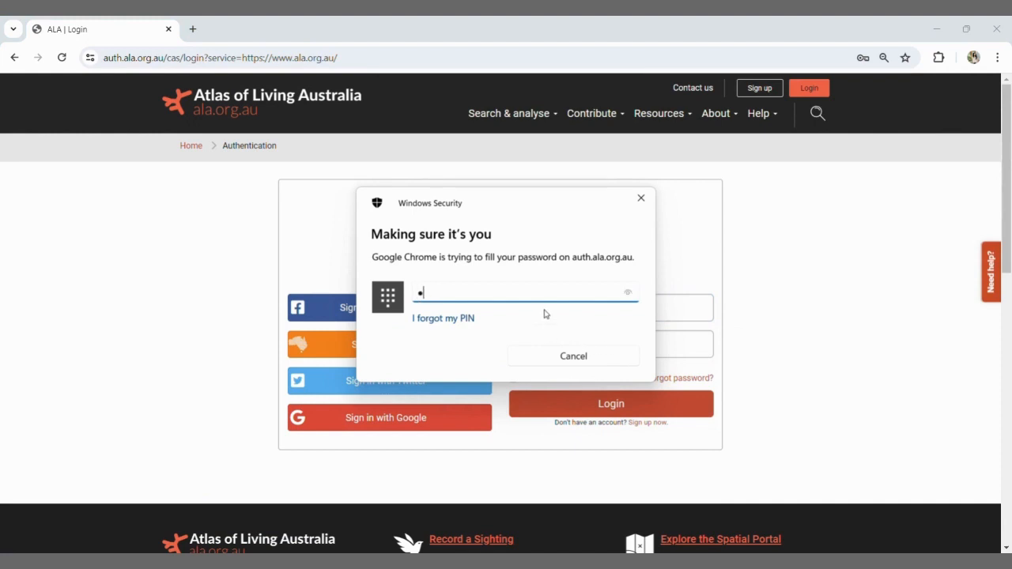
{"action": "type", "text": "•••"}
{"action": "left_click", "coordinate": [565, 379]}
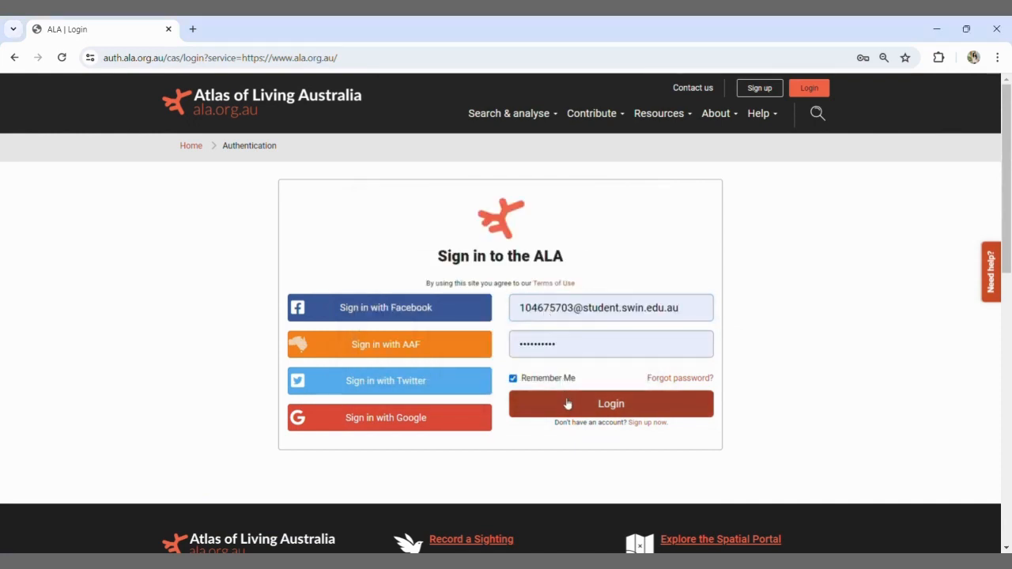
{"action": "left_click", "coordinate": [569, 403]}
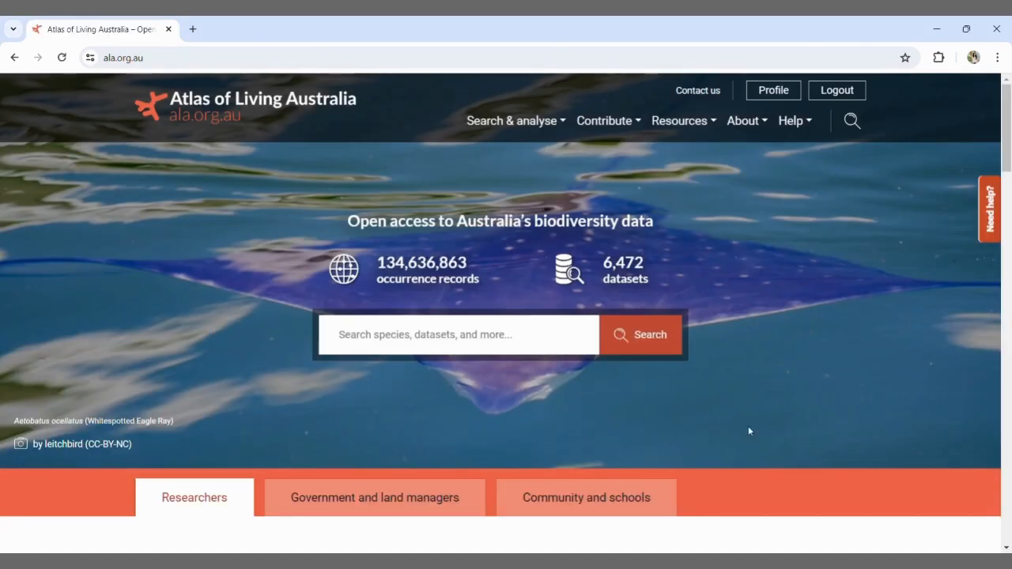
Open the Explore Your Area page.
{"action": "left_click", "coordinate": [544, 129]}
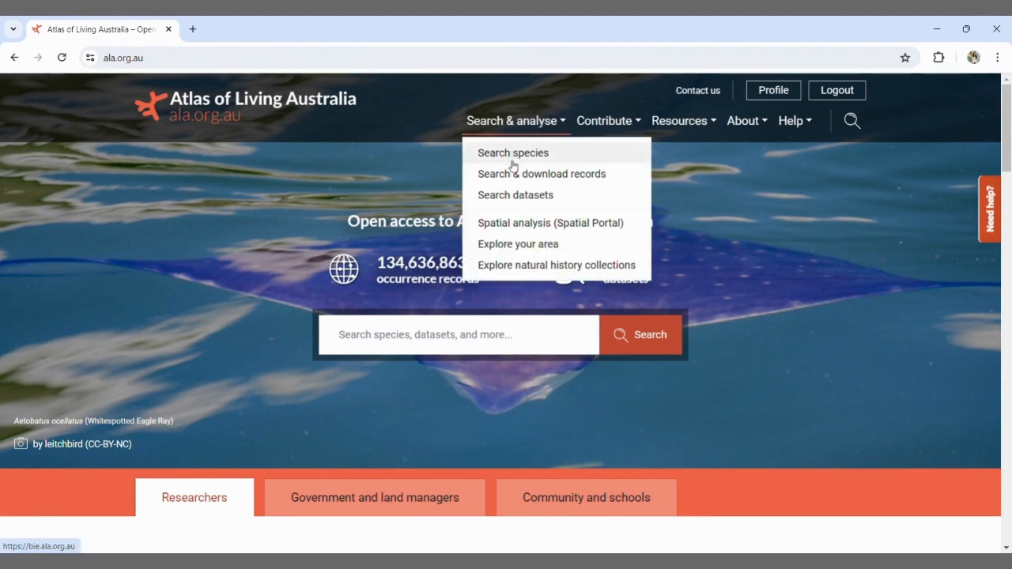
{"action": "left_click", "coordinate": [509, 245]}
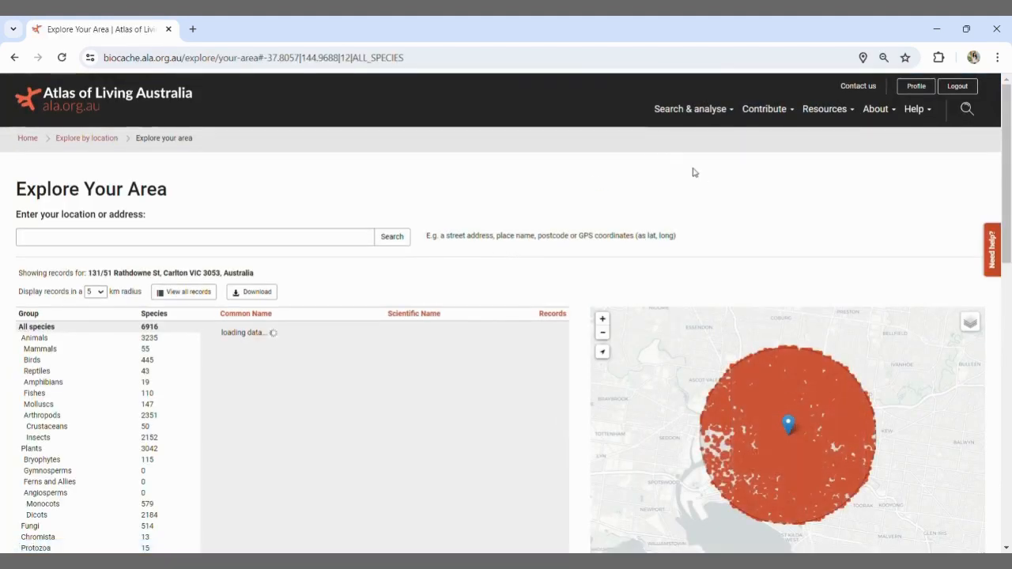
{"action": "scroll", "coordinate": [694, 173], "scroll_direction": "down", "scroll_amount": 3}
{"action": "scroll", "coordinate": [909, 244], "scroll_direction": "up", "scroll_amount": 1}
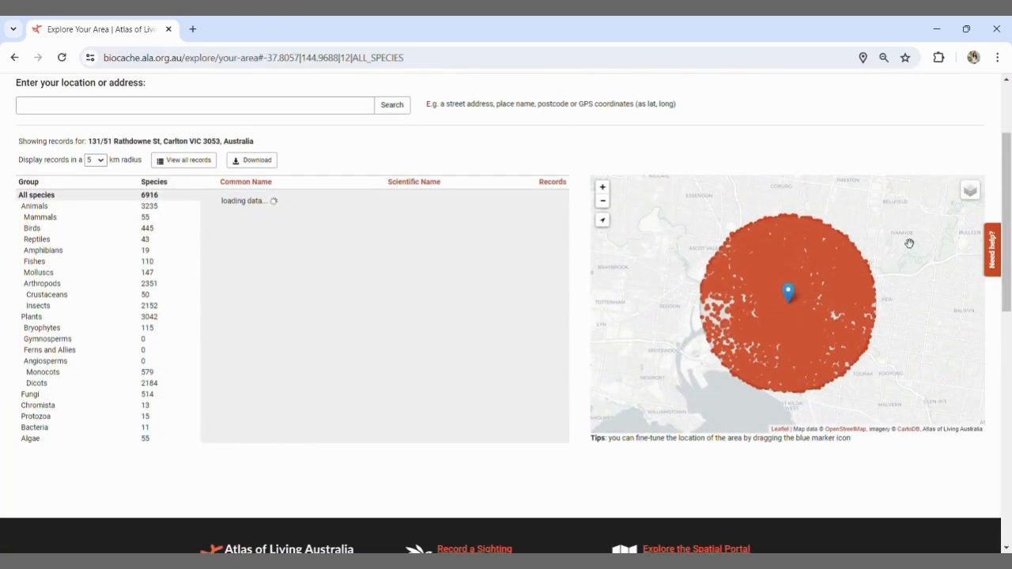
Search the Explore Your Area page for the location "melbourne central".
{"action": "left_click", "coordinate": [603, 203]}
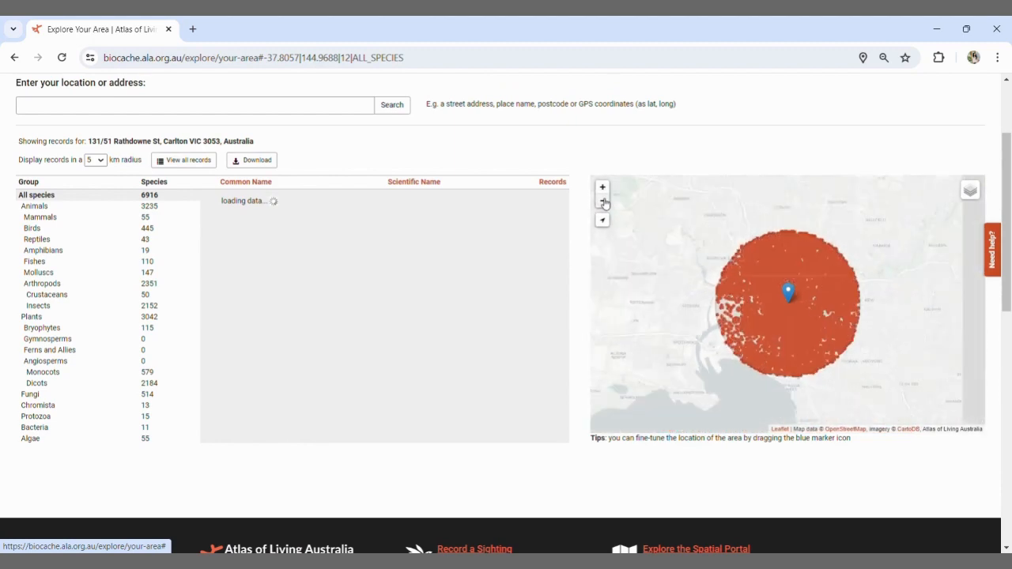
{"action": "left_click", "coordinate": [603, 203]}
{"action": "left_click", "coordinate": [603, 189]}
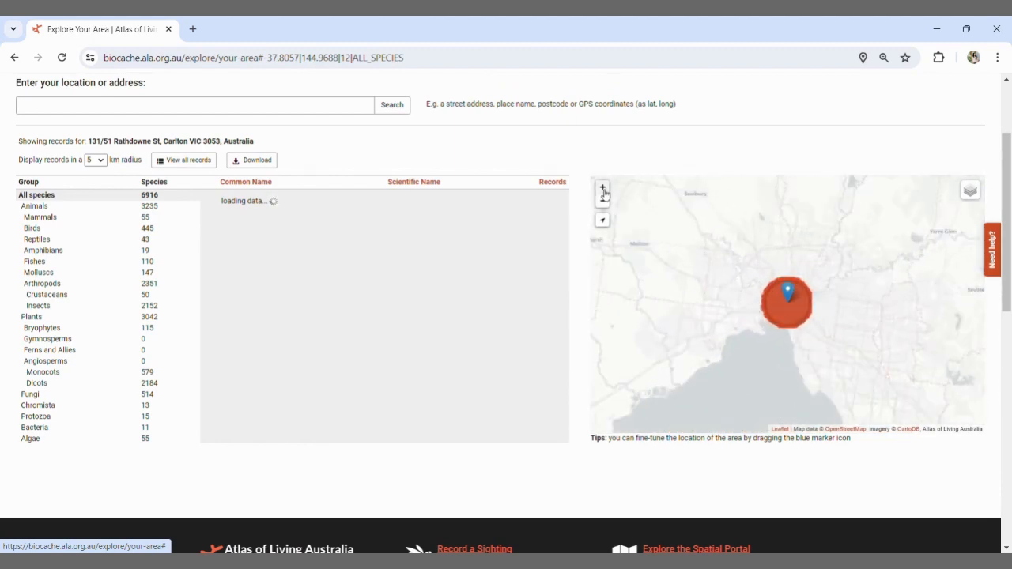
{"action": "left_click", "coordinate": [603, 190]}
{"action": "left_click", "coordinate": [188, 105]}
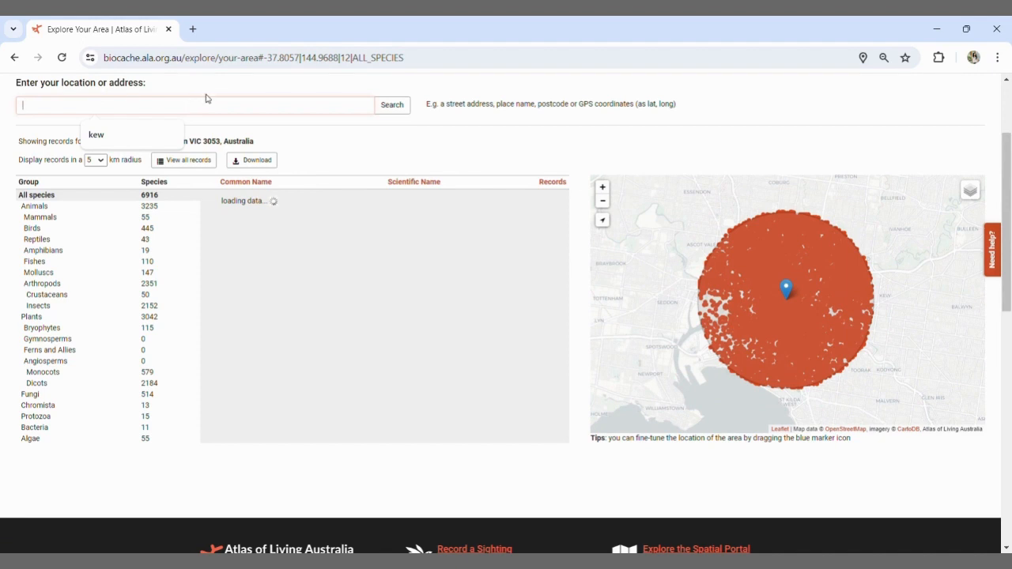
{"action": "type", "text": "melbourne central"}
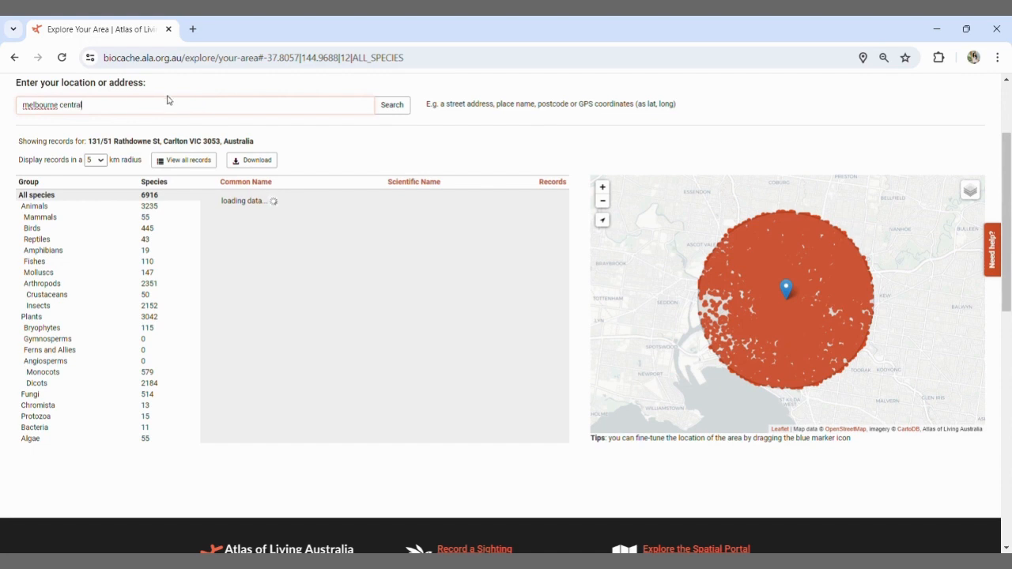
{"action": "left_click", "coordinate": [391, 104]}
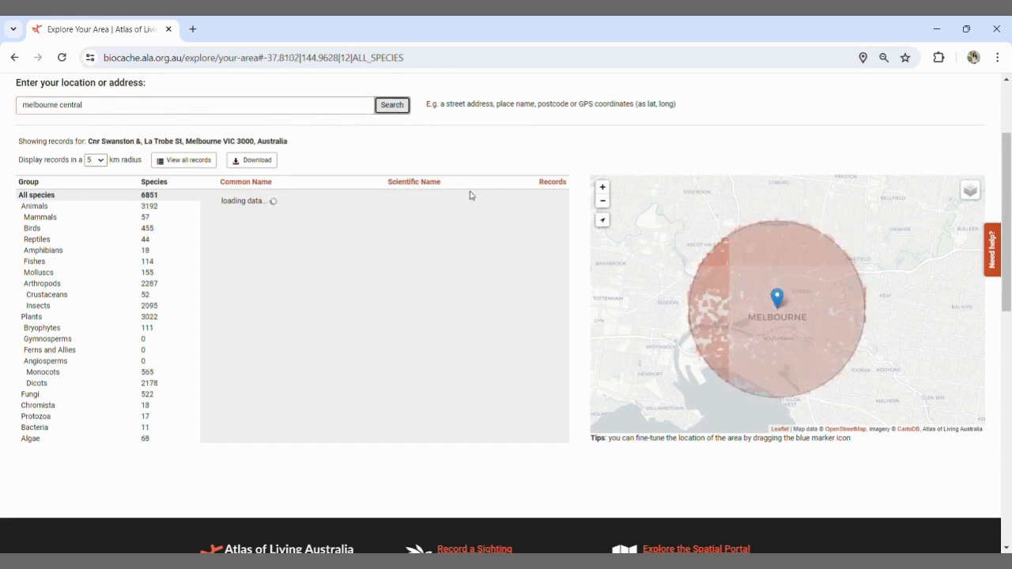
Limit the records to a 1 km radius and display the Animals group followed by the Plants group.
{"action": "left_click", "coordinate": [96, 160]}
{"action": "left_click", "coordinate": [95, 171]}
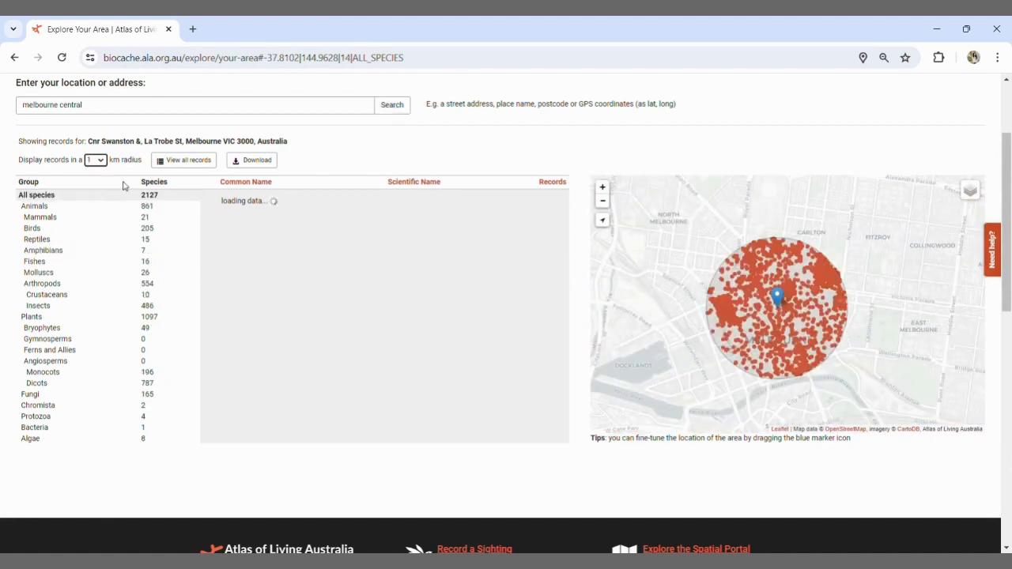
{"action": "left_click", "coordinate": [35, 210]}
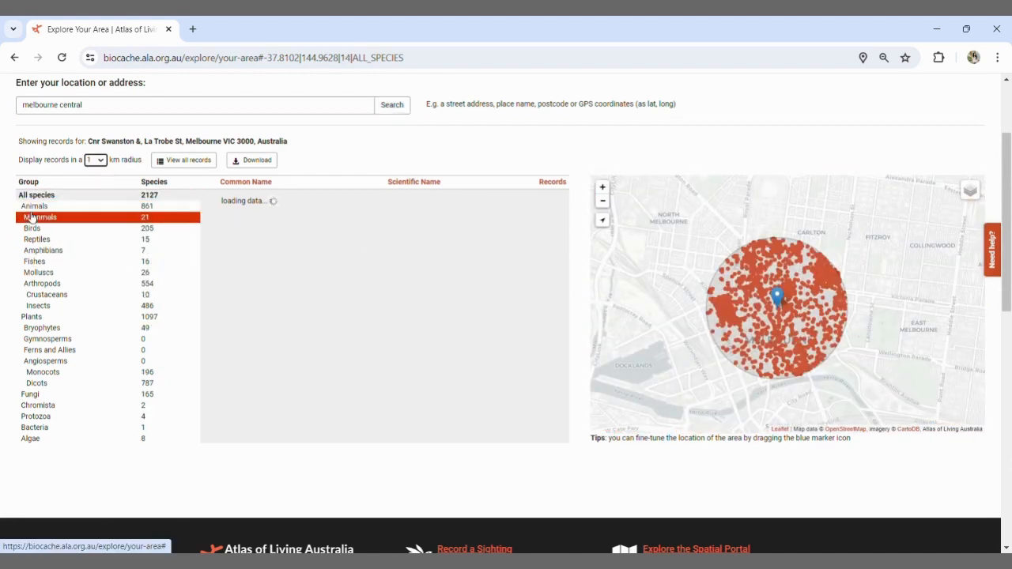
{"action": "left_click", "coordinate": [70, 318]}
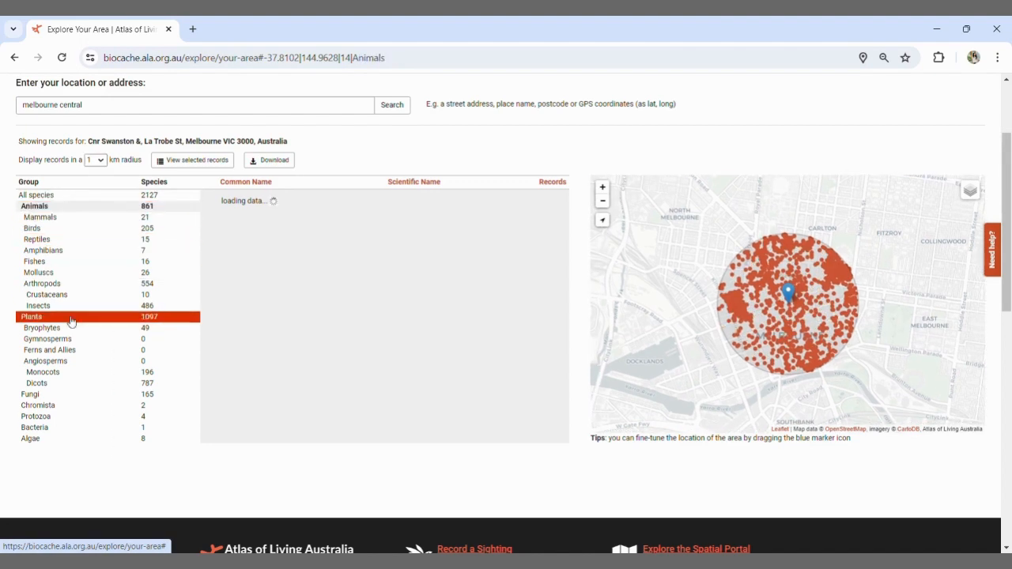
Look through the species groups and their species counts, keeping the Plants group selected.
{"action": "key", "text": "Down"}
{"action": "key", "text": "Down"}
{"action": "key", "text": "Down"}
{"action": "key", "text": "Down"}
{"action": "key", "text": "Down"}
{"action": "key", "text": "Down"}
{"action": "key", "text": "Down"}
{"action": "key", "text": "Down"}
{"action": "key", "text": "Down"}
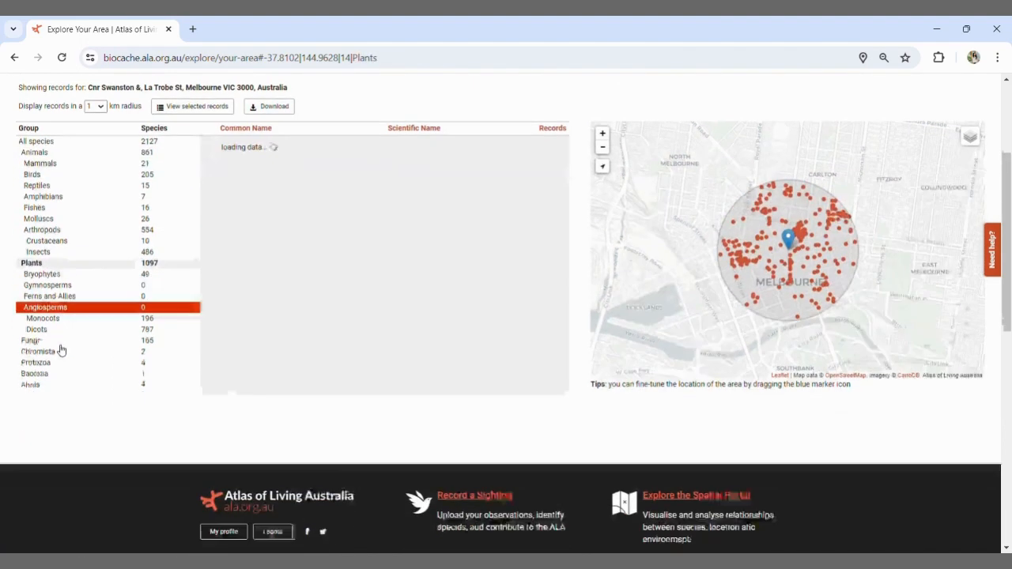
{"action": "key", "text": "Up"}
{"action": "key", "text": "Up"}
{"action": "key", "text": "Up"}
{"action": "key", "text": "Up"}
{"action": "key", "text": "Up"}
{"action": "key", "text": "Up"}
{"action": "key", "text": "Up"}
{"action": "key", "text": "Up"}
{"action": "key", "text": "Up"}
{"action": "key", "text": "Up"}
{"action": "key", "text": "Up"}
{"action": "key", "text": "Up"}
{"action": "key", "text": "Up"}
{"action": "key", "text": "Up"}
{"action": "key", "text": "Up"}
{"action": "key", "text": "Up"}
{"action": "key", "text": "Up"}
{"action": "key", "text": "Up"}
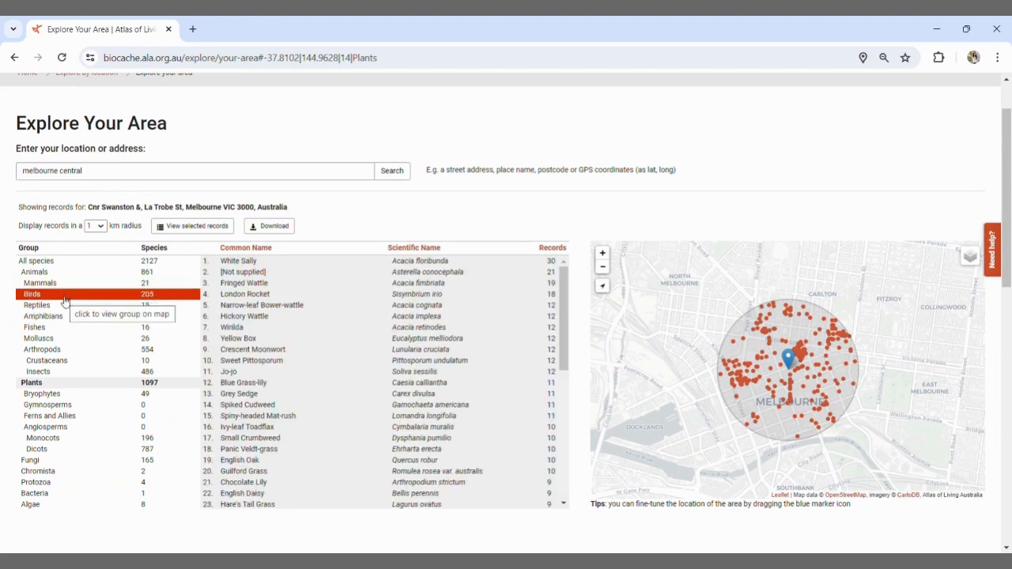
{"action": "key", "text": "Down"}
{"action": "key", "text": "Down"}
{"action": "key", "text": "Down"}
{"action": "key", "text": "Down"}
{"action": "key", "text": "Down"}
{"action": "key", "text": "Down"}
{"action": "key", "text": "Down"}
{"action": "key", "text": "Down"}
{"action": "left_click", "coordinate": [56, 382]}
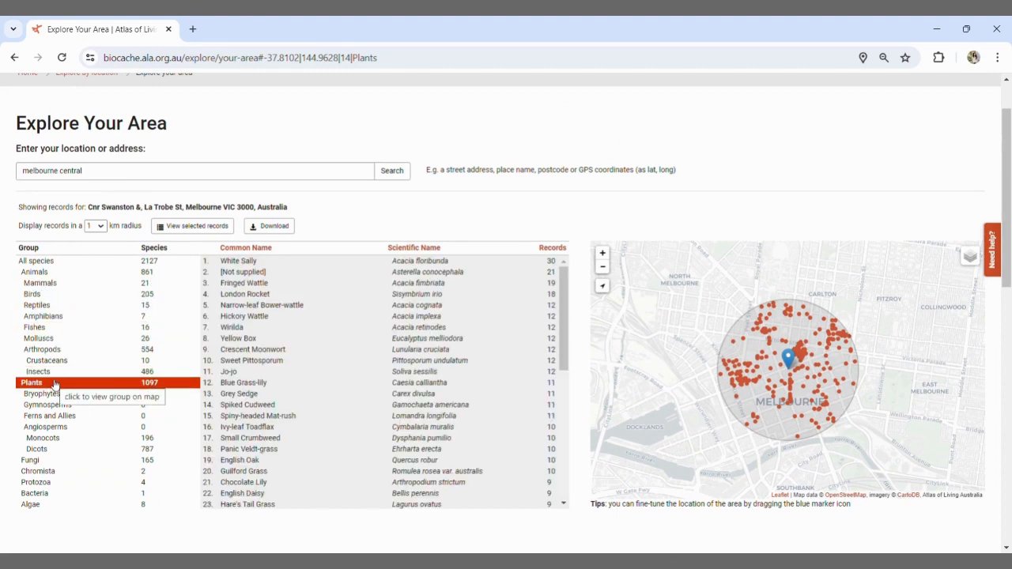
{"action": "left_click", "coordinate": [55, 382]}
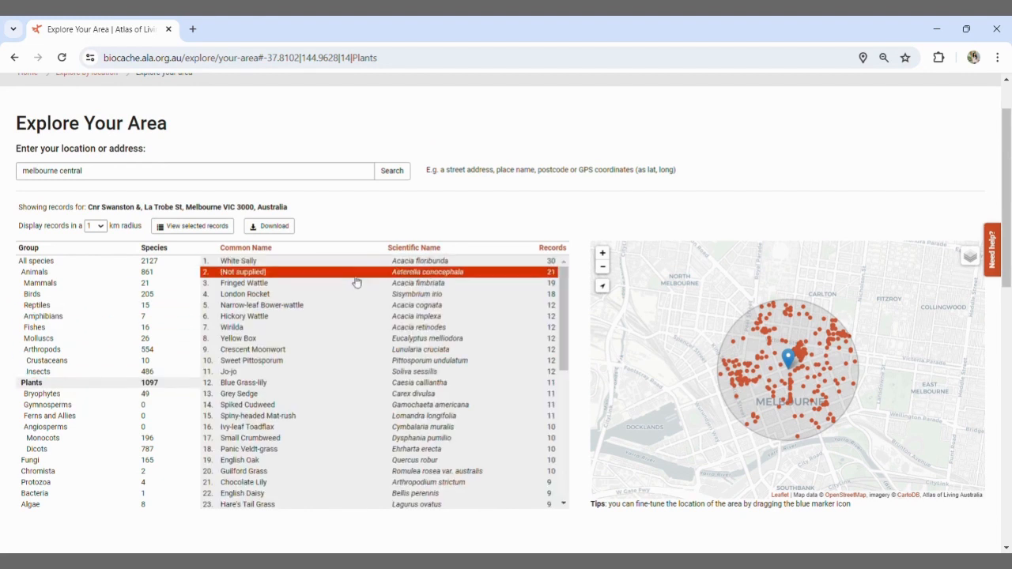
Show the Crescent Moonwort records on the map, and load more species at the end of the plant list.
{"action": "left_click", "coordinate": [285, 350]}
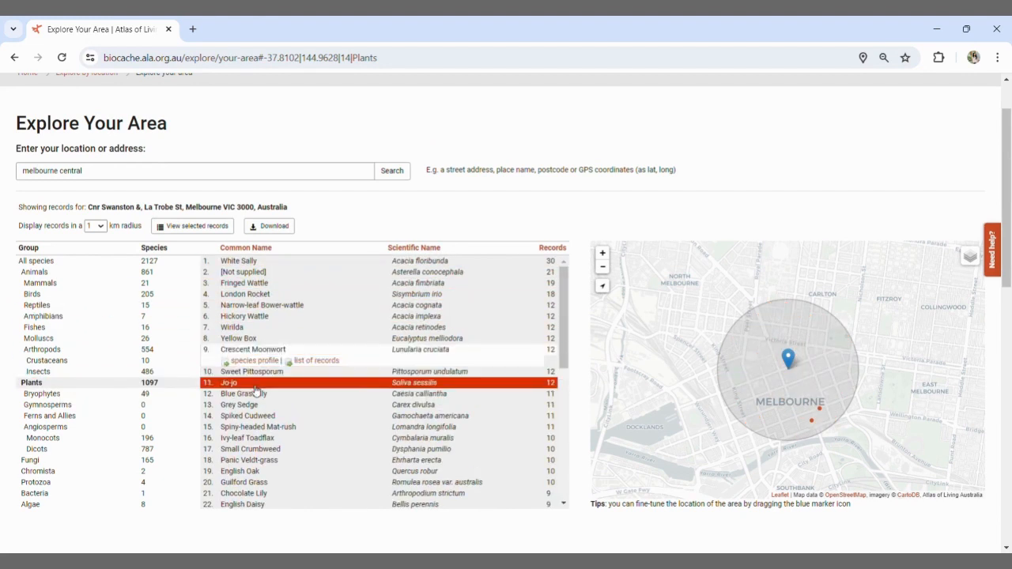
{"action": "scroll", "coordinate": [247, 428], "scroll_direction": "down", "scroll_amount": 3}
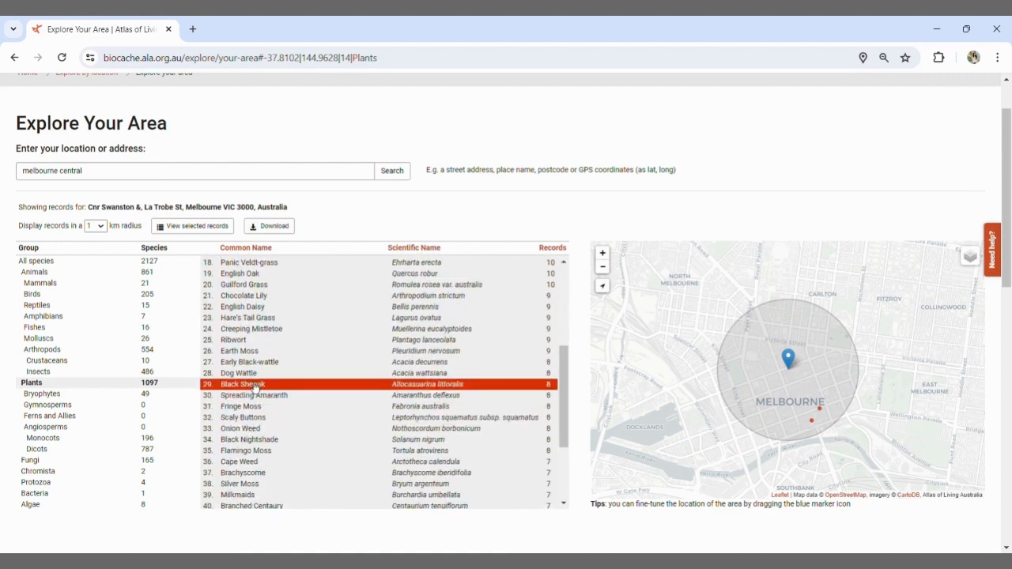
{"action": "scroll", "coordinate": [247, 466], "scroll_direction": "down", "scroll_amount": 1}
{"action": "scroll", "coordinate": [248, 469], "scroll_direction": "down", "scroll_amount": 1}
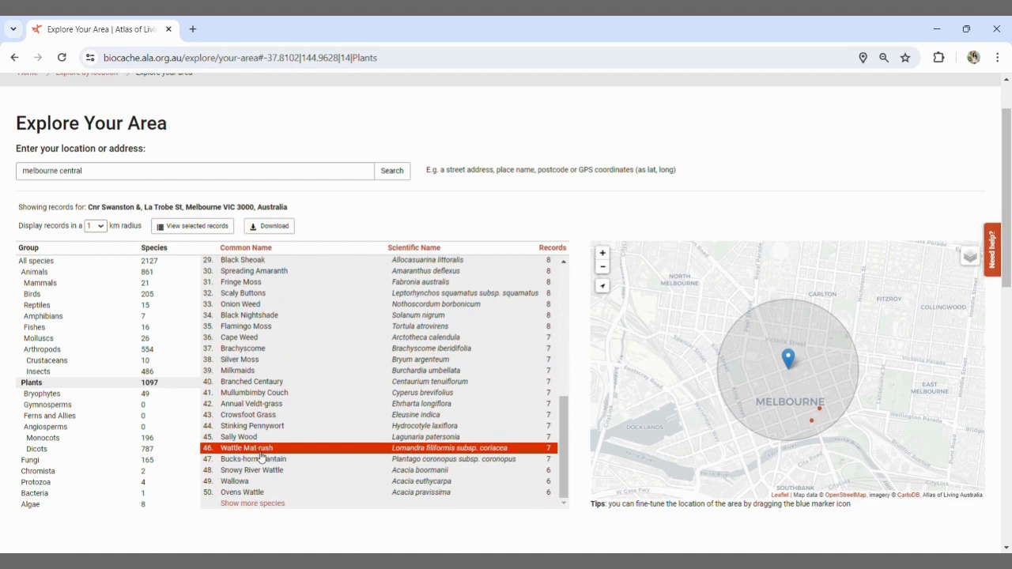
{"action": "scroll", "coordinate": [265, 452], "scroll_direction": "down", "scroll_amount": 1}
{"action": "left_click", "coordinate": [264, 440]}
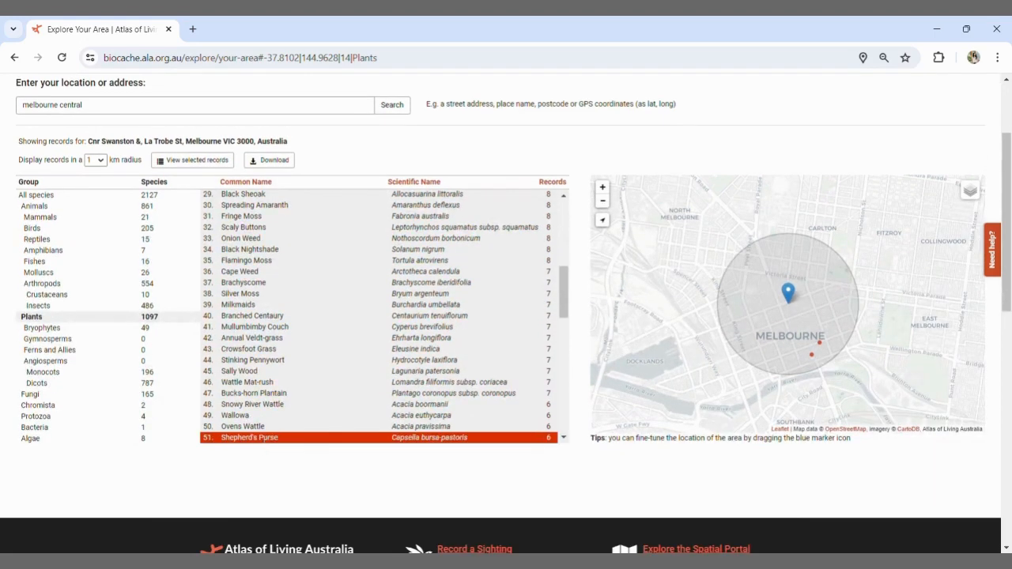
Check the map locations of individual plants, including Native Lilac, Slender Onion-orchid, Curly Pondweed, River Red-gum, Red Bloodwood and Wallowa.
{"action": "scroll", "coordinate": [273, 439], "scroll_direction": "down", "scroll_amount": 3}
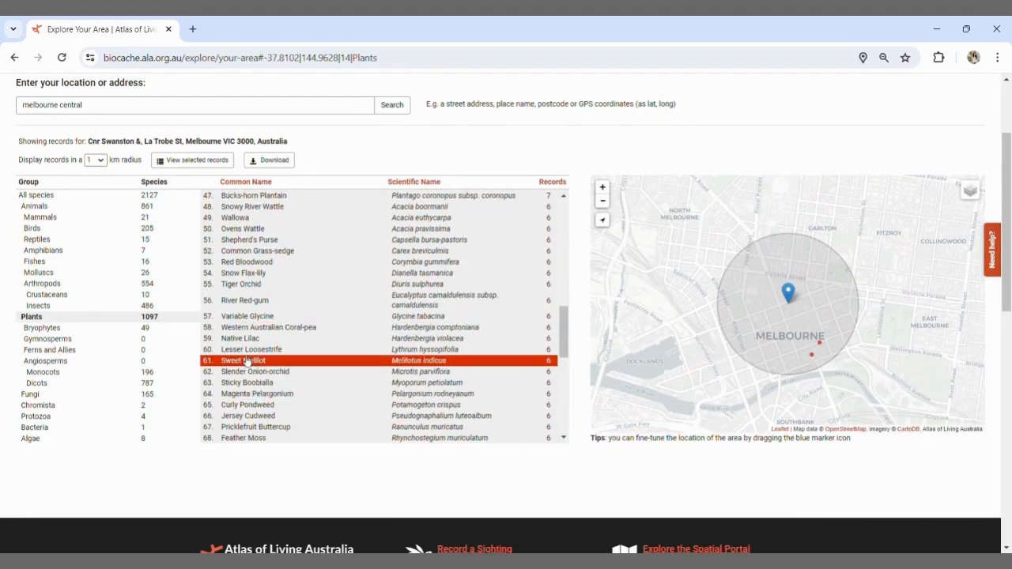
{"action": "left_click", "coordinate": [239, 339]}
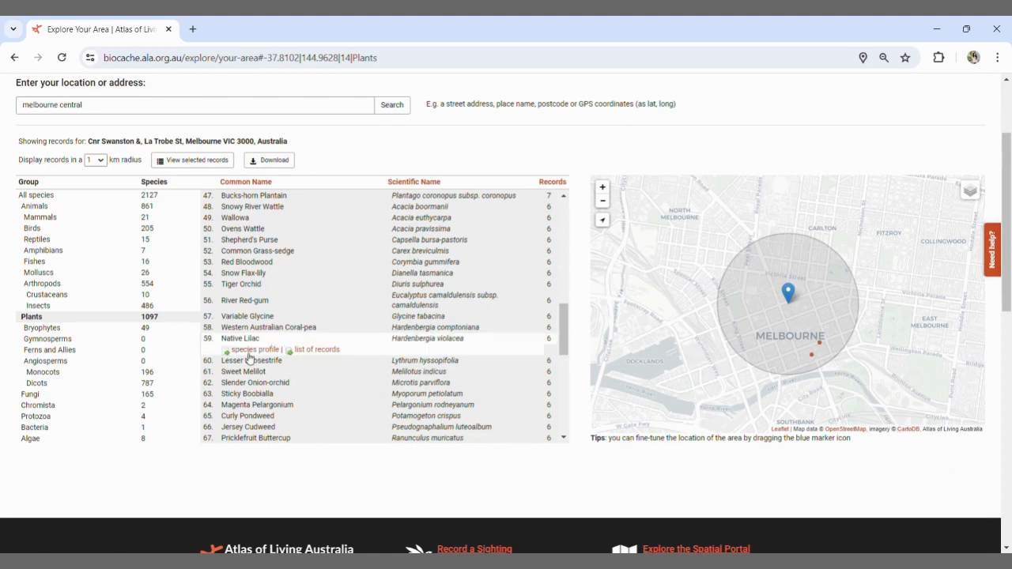
{"action": "left_click", "coordinate": [250, 372]}
{"action": "left_click", "coordinate": [249, 385]}
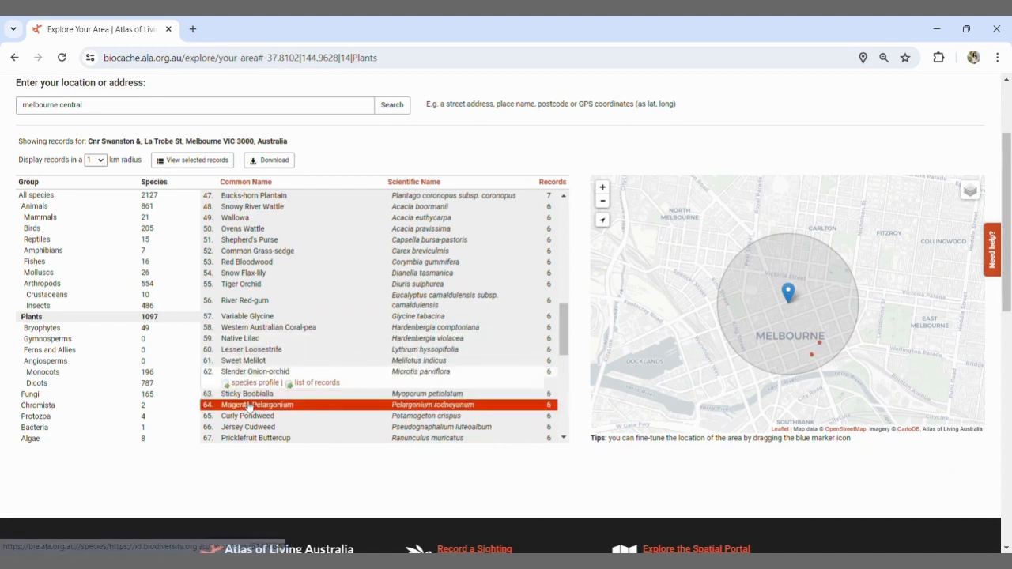
{"action": "left_click", "coordinate": [251, 415]}
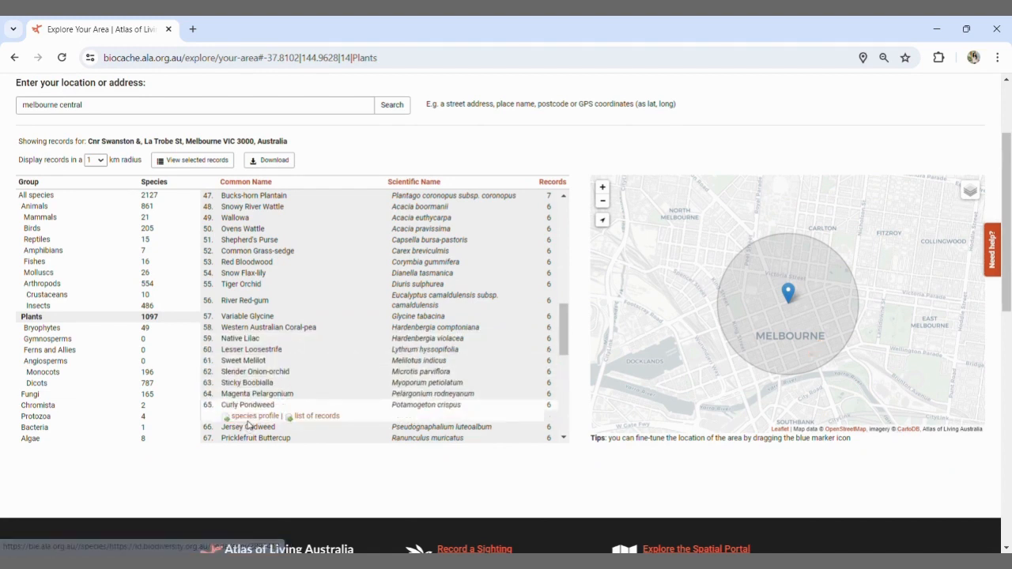
{"action": "left_click", "coordinate": [248, 302]}
{"action": "left_click", "coordinate": [257, 265]}
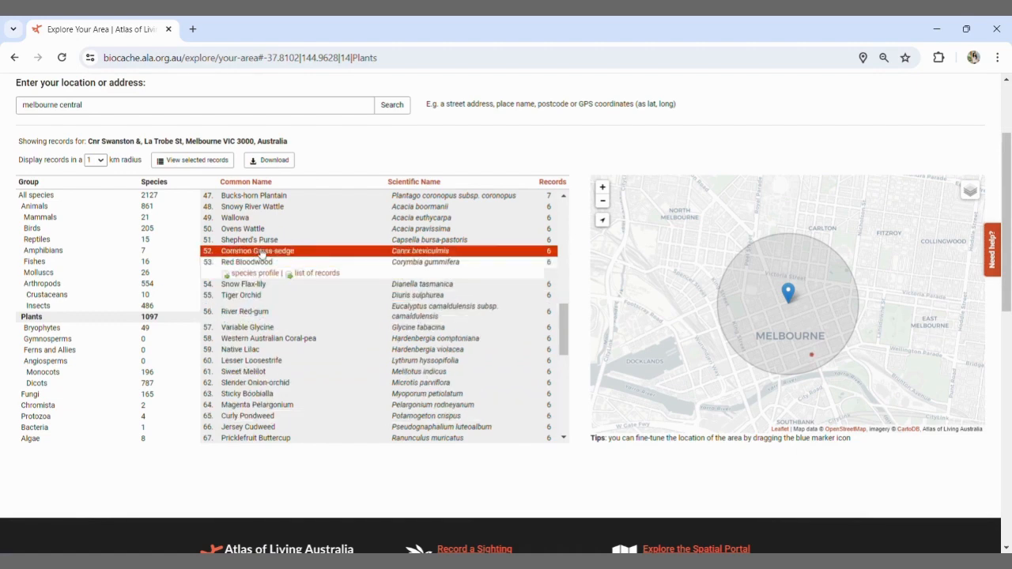
{"action": "left_click", "coordinate": [261, 218]}
Check the map locations of Early Black-wattle, Yellow Box, Wirilda and White Sally, and look through the rest of the plant list.
{"action": "scroll", "coordinate": [265, 229], "scroll_direction": "up", "scroll_amount": 5}
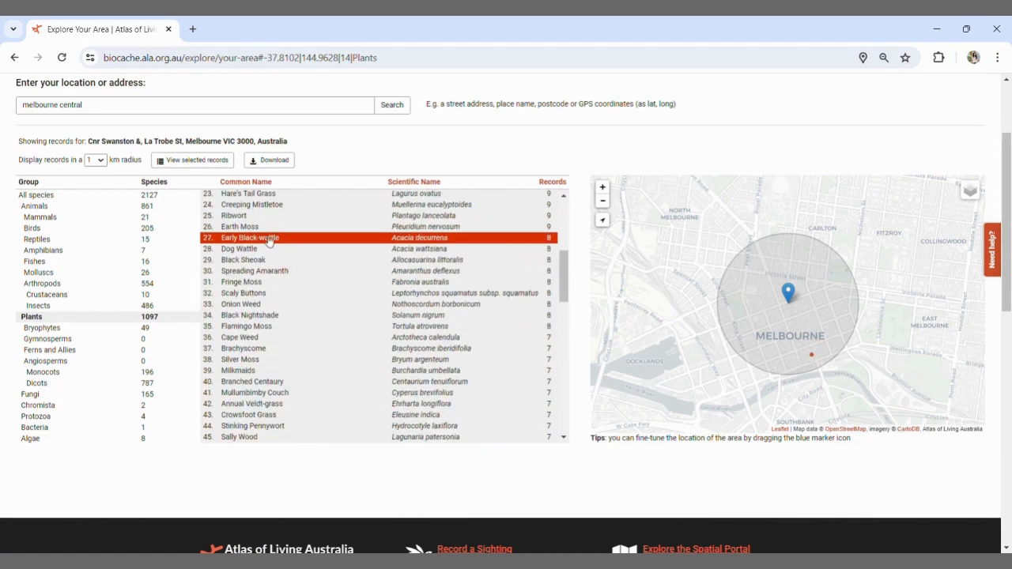
{"action": "left_click", "coordinate": [266, 243]}
{"action": "scroll", "coordinate": [266, 247], "scroll_direction": "up", "scroll_amount": 3}
{"action": "scroll", "coordinate": [265, 250], "scroll_direction": "up", "scroll_amount": 2}
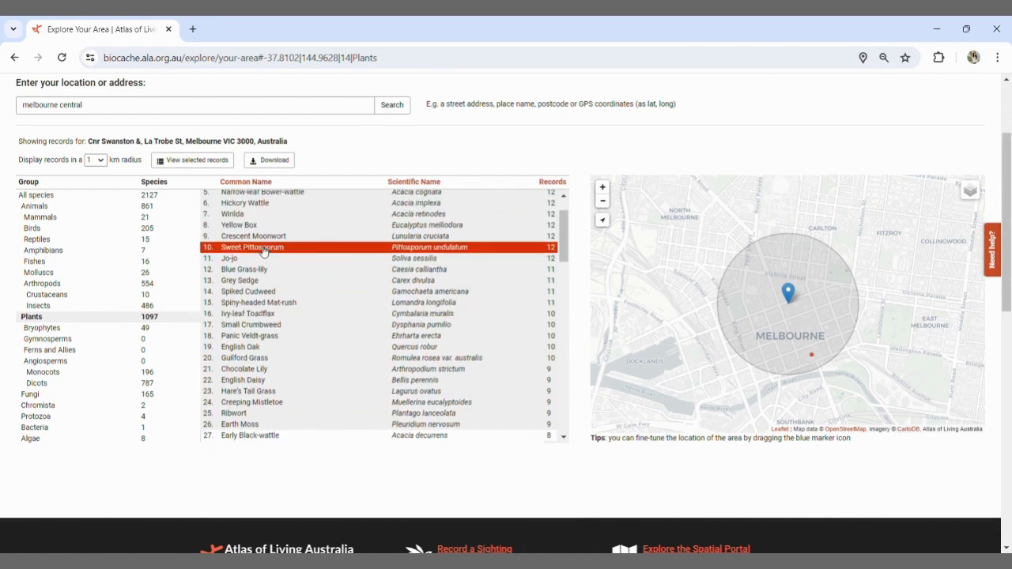
{"action": "left_click", "coordinate": [256, 226]}
{"action": "left_click", "coordinate": [260, 218]}
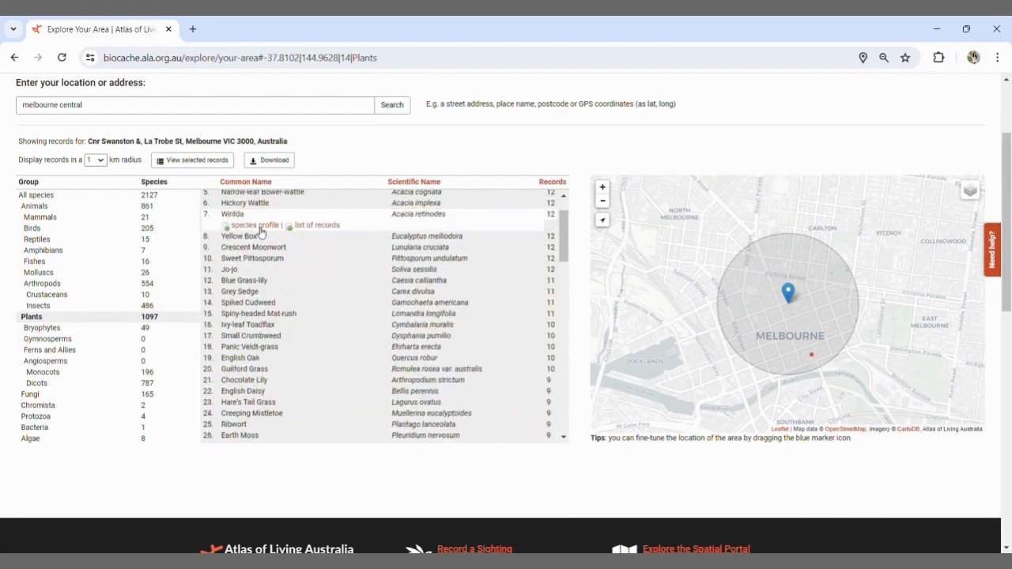
{"action": "scroll", "coordinate": [260, 223], "scroll_direction": "up", "scroll_amount": 4}
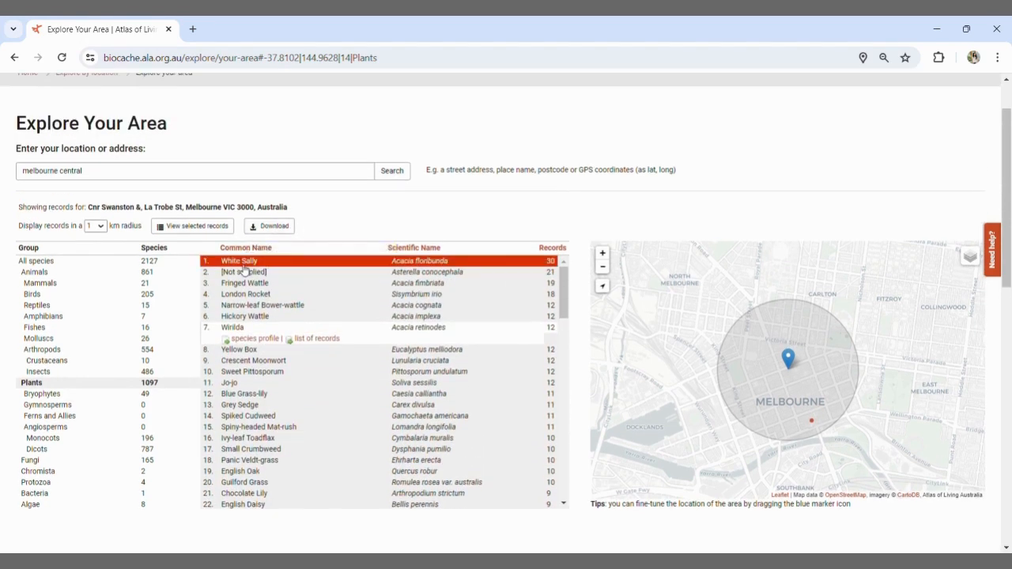
{"action": "left_click", "coordinate": [245, 261]}
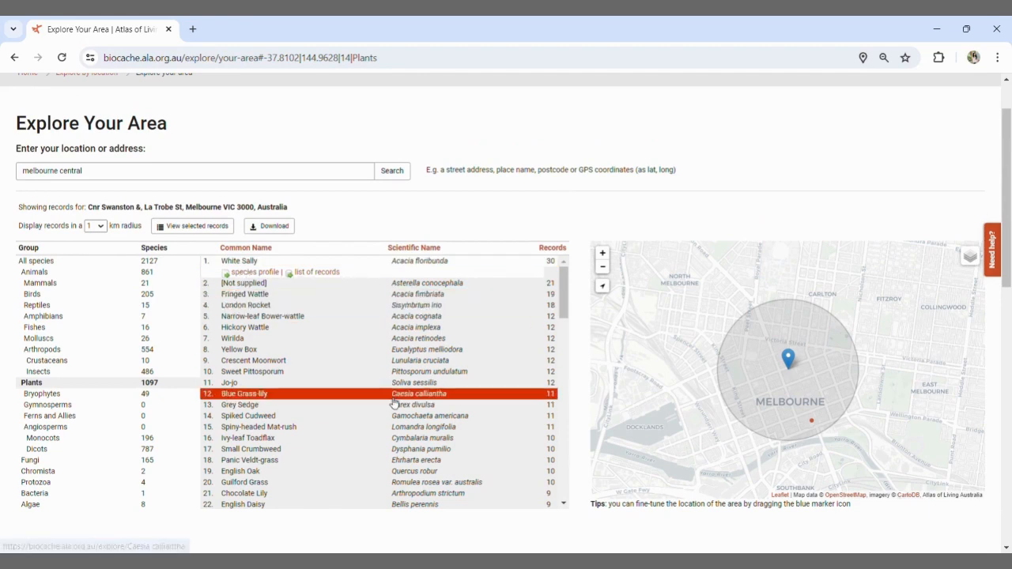
{"action": "scroll", "coordinate": [394, 402], "scroll_direction": "down", "scroll_amount": 5}
{"action": "scroll", "coordinate": [394, 402], "scroll_direction": "down", "scroll_amount": 6}
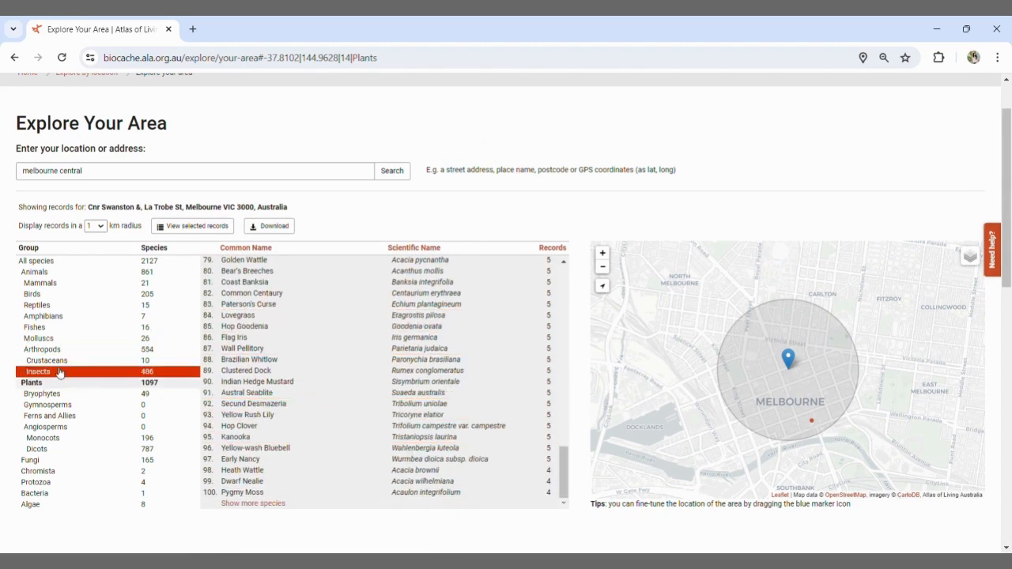
Check the map locations of Hop Goodenia, Lovegrass and Paterson's Curse.
{"action": "left_click", "coordinate": [294, 326]}
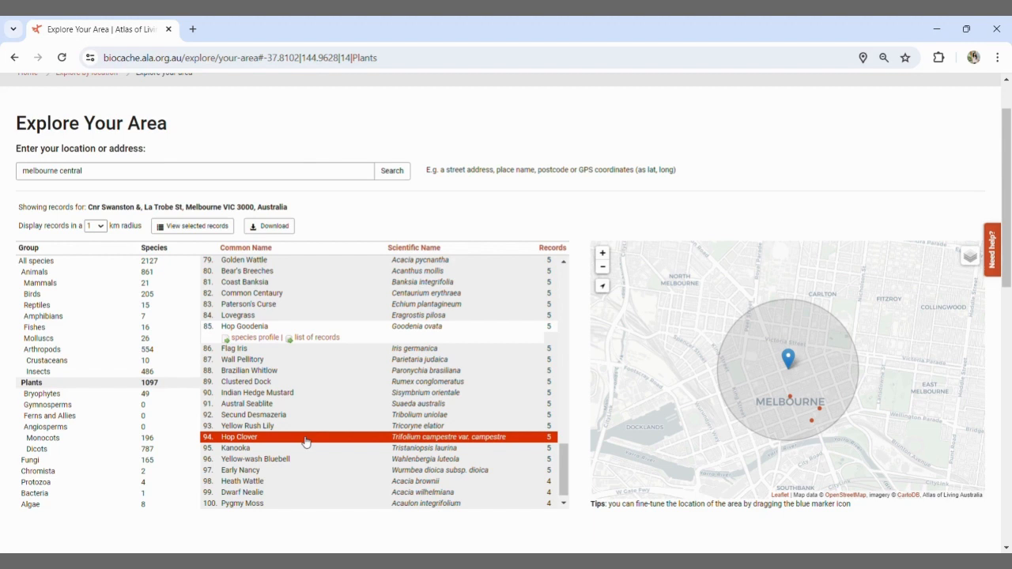
{"action": "left_click", "coordinate": [248, 316]}
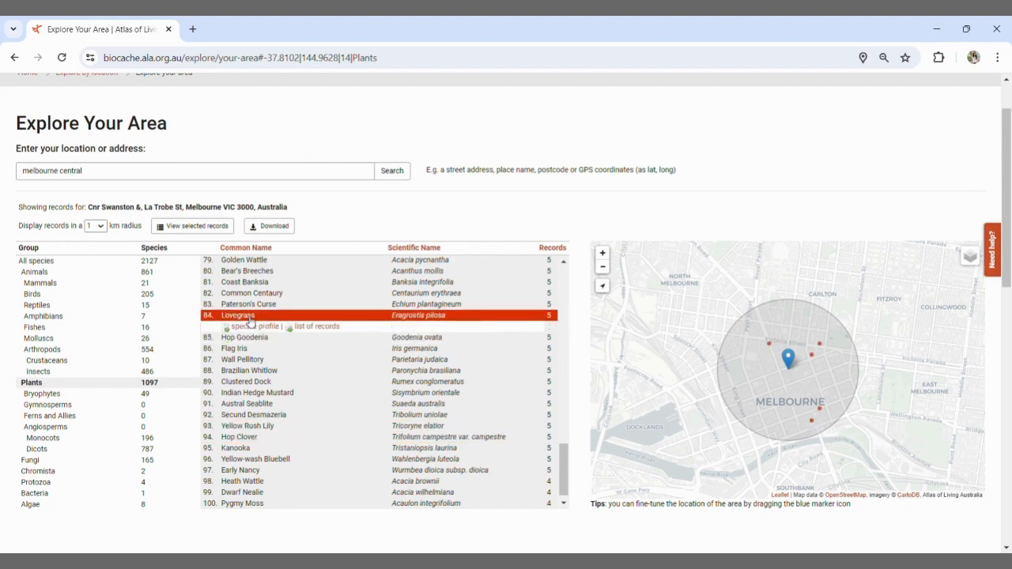
{"action": "left_click", "coordinate": [250, 308]}
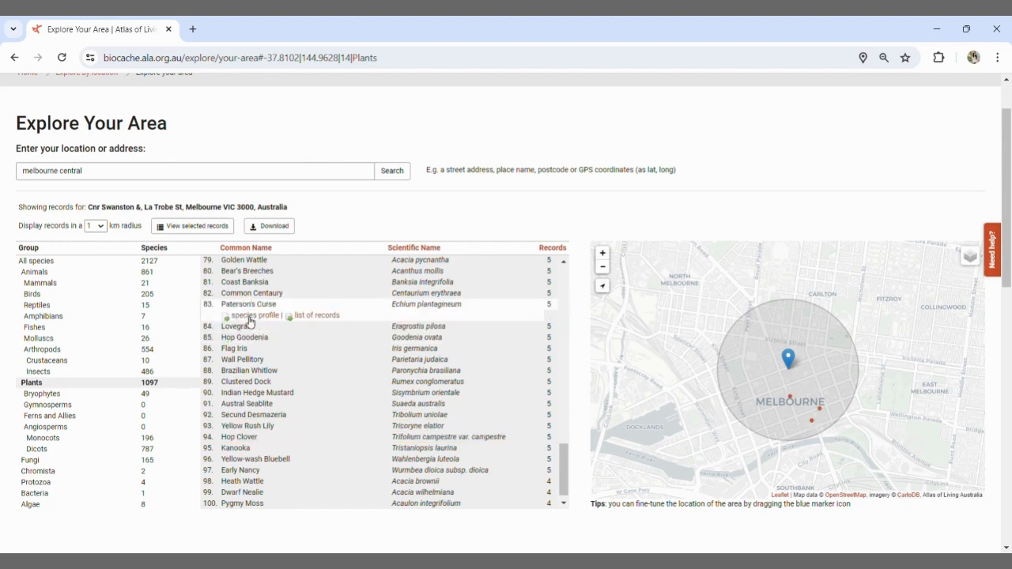
View the species profile of Paterson's Curse and open its interactive map in the Spatial Portal.
{"action": "left_click", "coordinate": [248, 321]}
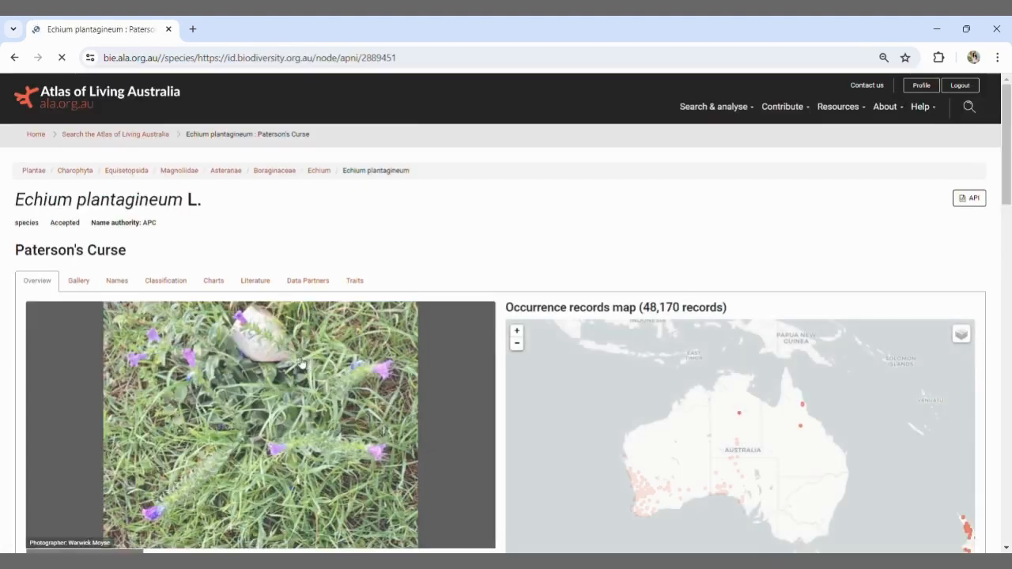
{"action": "scroll", "coordinate": [441, 347], "scroll_direction": "down", "scroll_amount": 1}
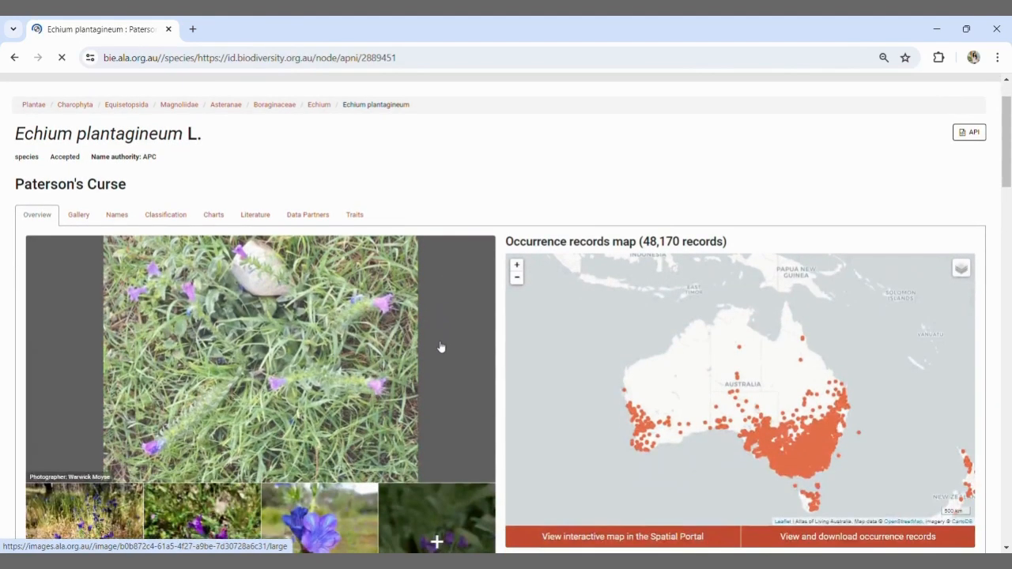
{"action": "scroll", "coordinate": [441, 347], "scroll_direction": "down", "scroll_amount": 2}
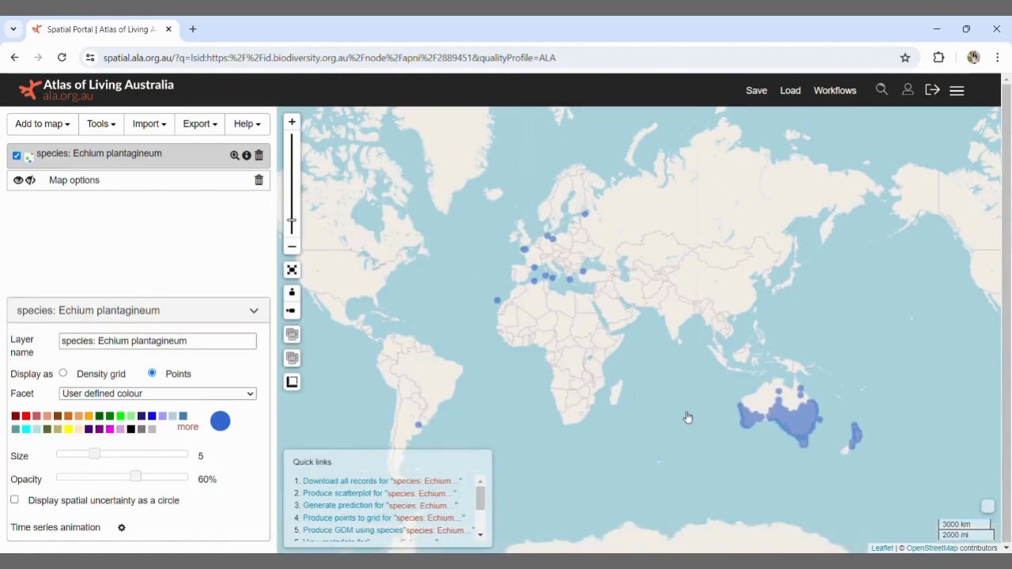
Examine the distribution of Echium plantagineum occurrences across Victoria and around Melbourne on the map.
{"action": "scroll", "coordinate": [786, 430], "scroll_direction": "up", "scroll_amount": 3}
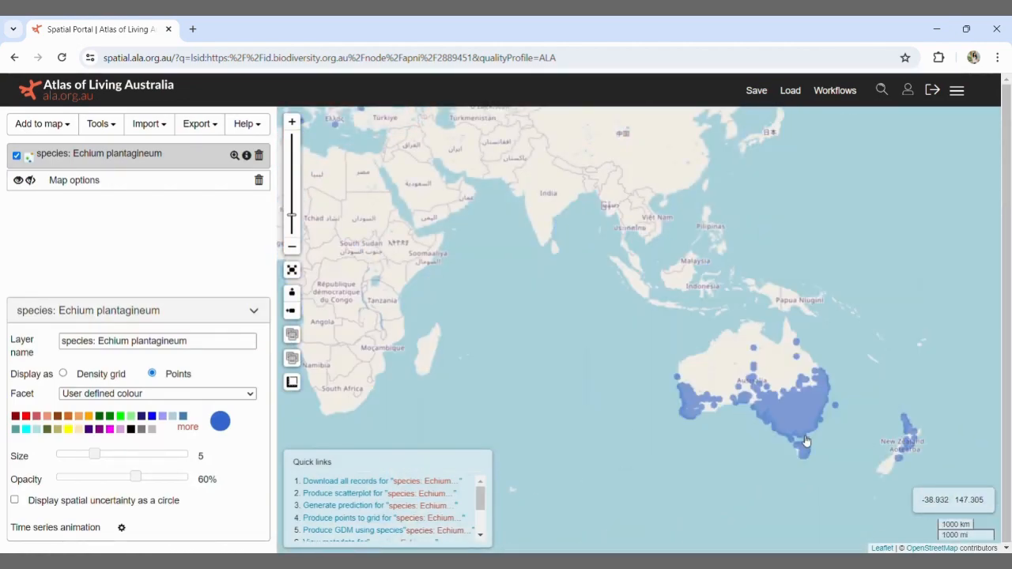
{"action": "scroll", "coordinate": [806, 441], "scroll_direction": "up", "scroll_amount": 5}
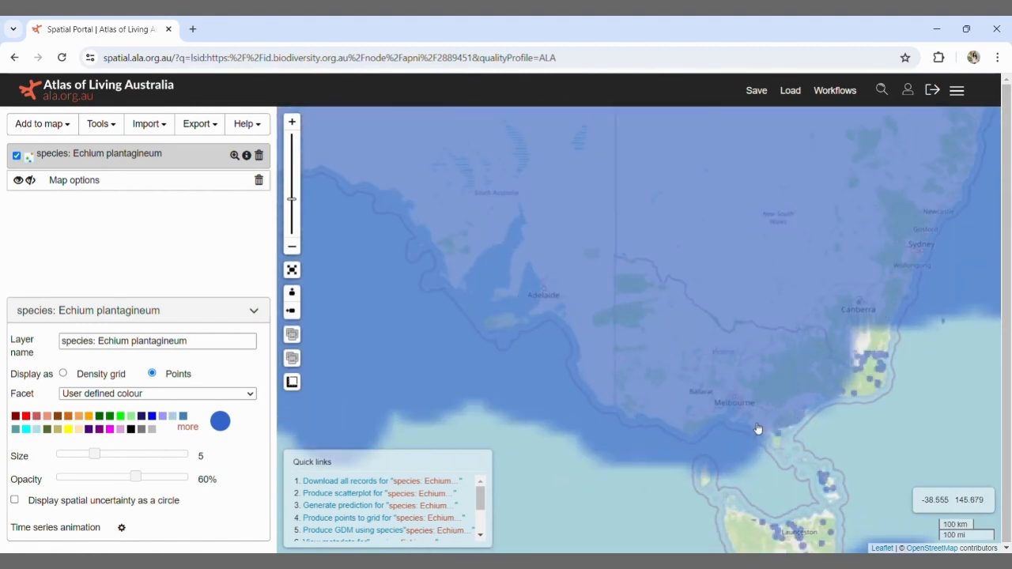
{"action": "scroll", "coordinate": [758, 430], "scroll_direction": "up", "scroll_amount": 3}
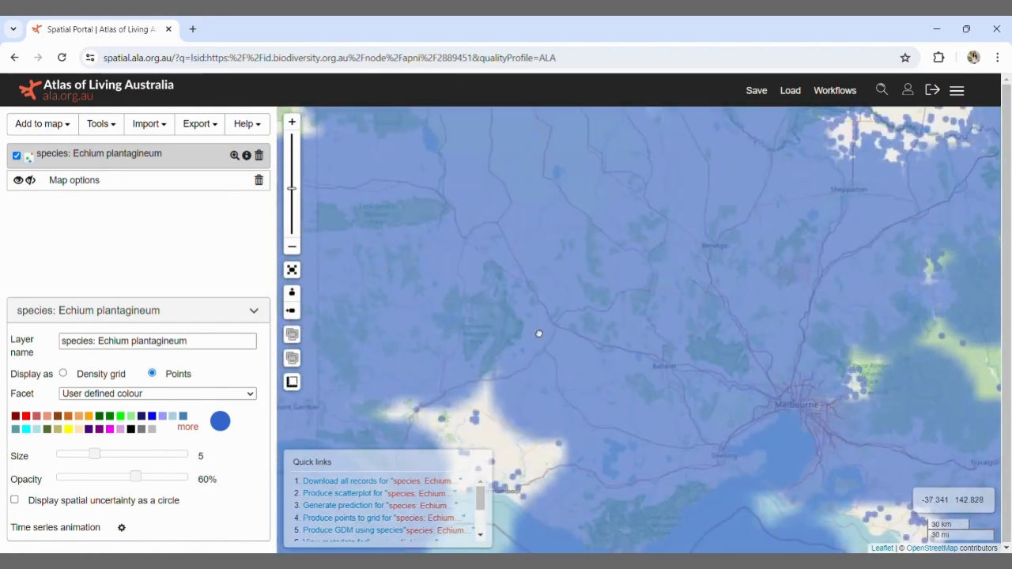
{"action": "left_click_drag", "start_coordinate": [537, 335], "coordinate": [700, 242]}
{"action": "scroll", "coordinate": [772, 374], "scroll_direction": "up", "scroll_amount": 3}
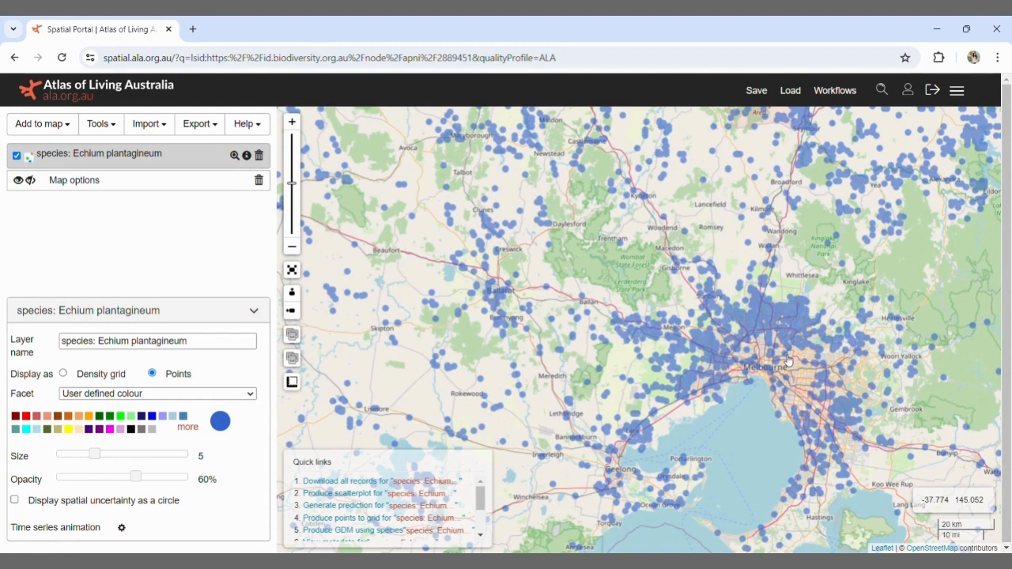
Try the density grid display for the Echium plantagineum layer, set its opacity to 64%, and display the records as magenta points.
{"action": "left_click", "coordinate": [64, 374]}
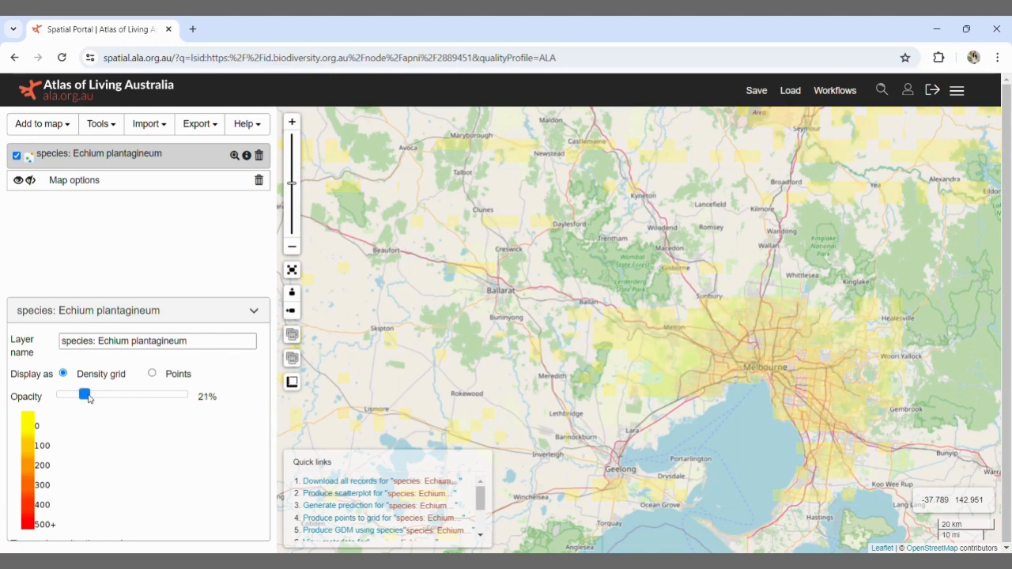
{"action": "left_click_drag", "start_coordinate": [75, 399], "coordinate": [141, 397]}
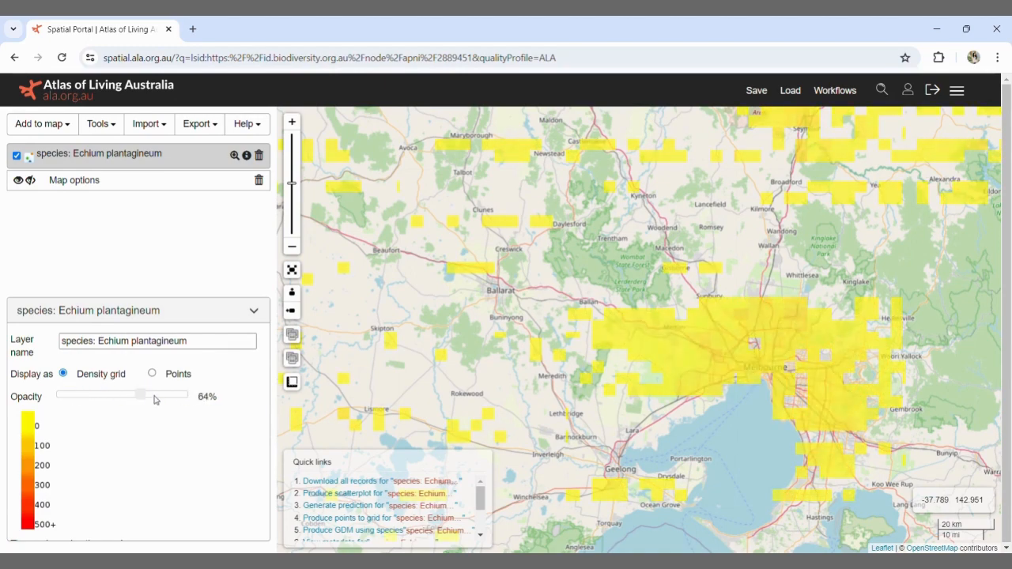
{"action": "left_click", "coordinate": [151, 373]}
{"action": "left_click", "coordinate": [121, 417]}
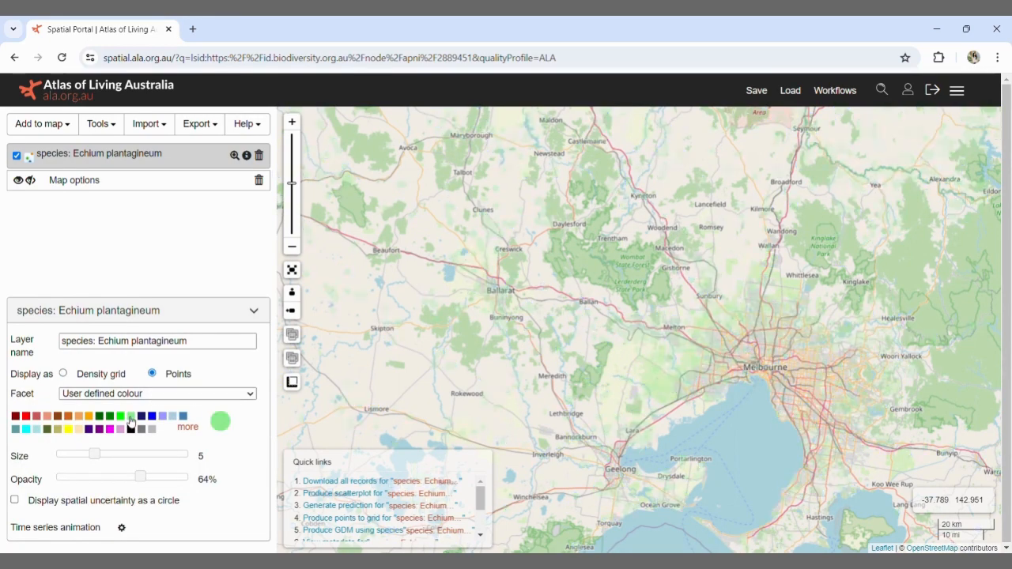
{"action": "left_click", "coordinate": [110, 429]}
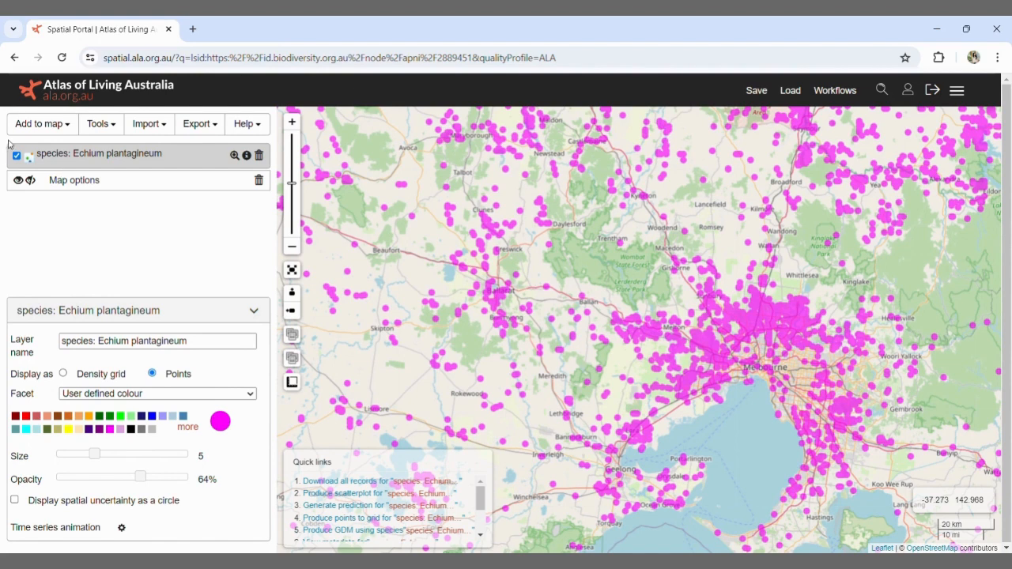
{"action": "left_click", "coordinate": [41, 126]}
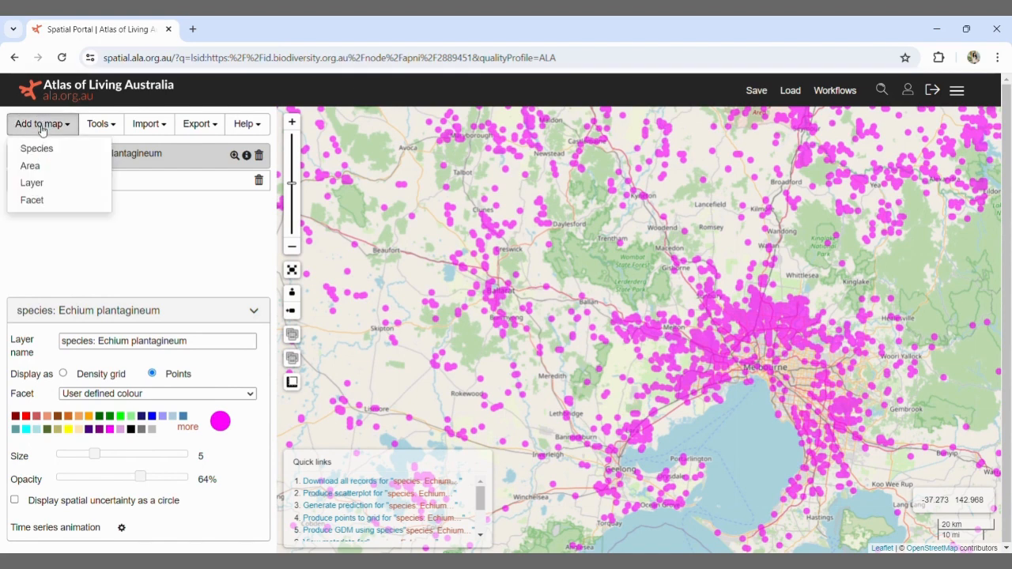
{"action": "left_click", "coordinate": [36, 162]}
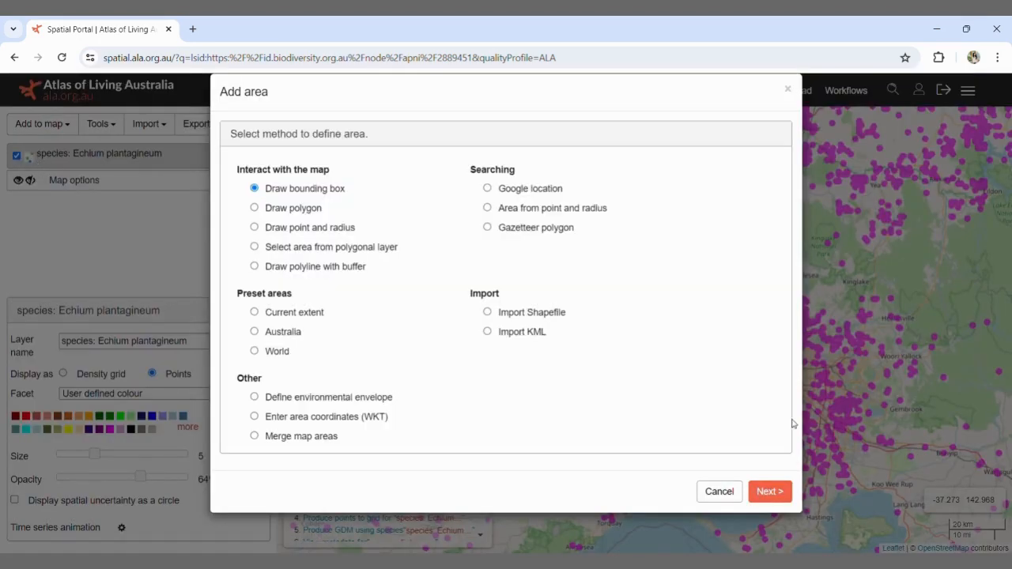
{"action": "left_click", "coordinate": [762, 492]}
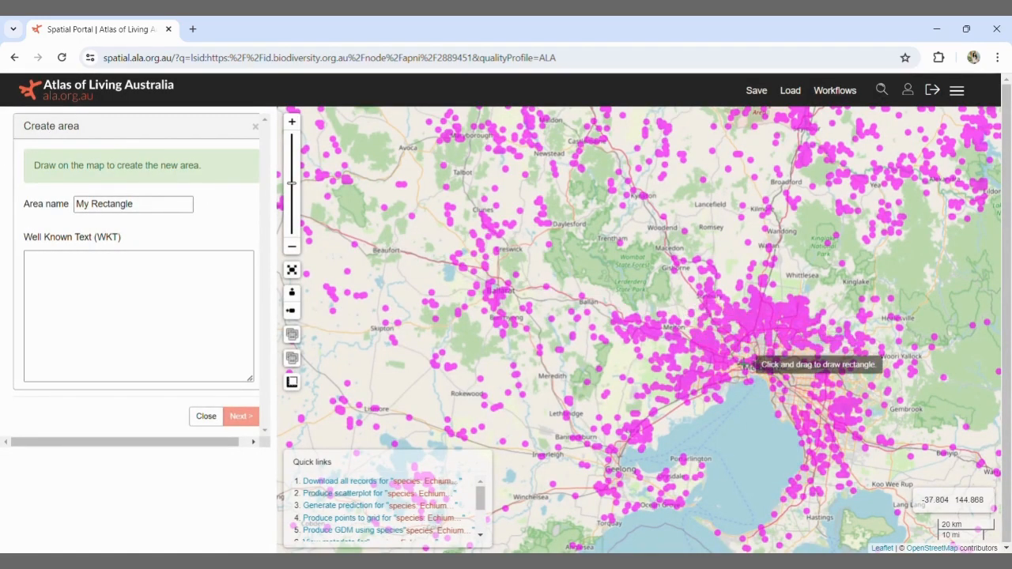
{"action": "left_click", "coordinate": [764, 377]}
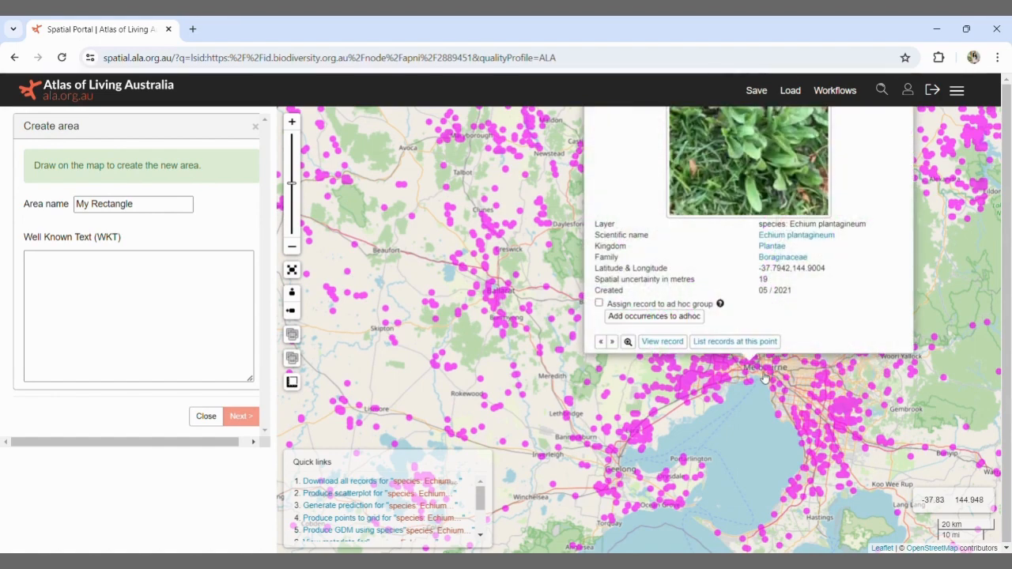
{"action": "scroll", "coordinate": [764, 377], "scroll_direction": "up", "scroll_amount": 1}
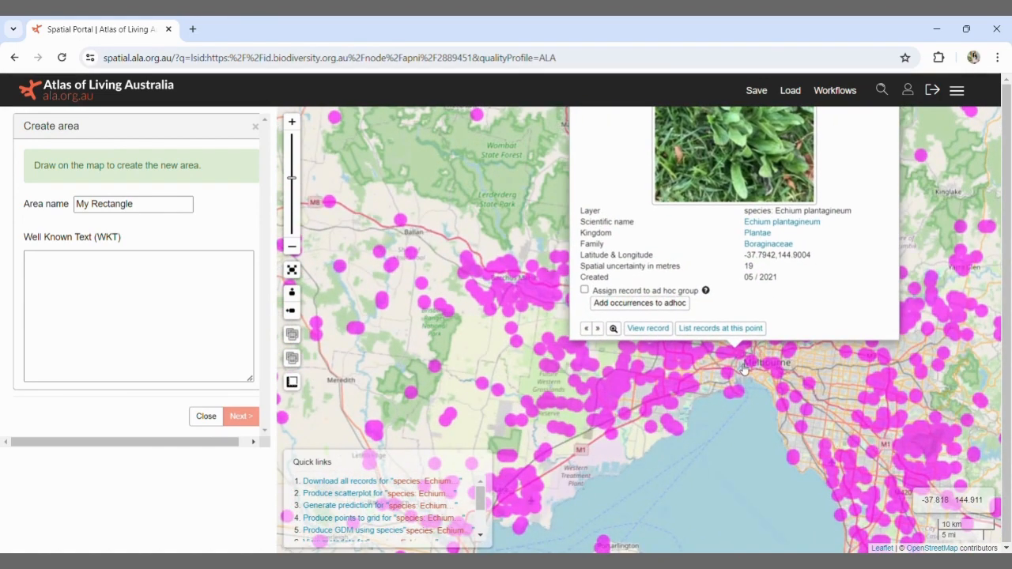
{"action": "scroll", "coordinate": [764, 377], "scroll_direction": "up", "scroll_amount": 1}
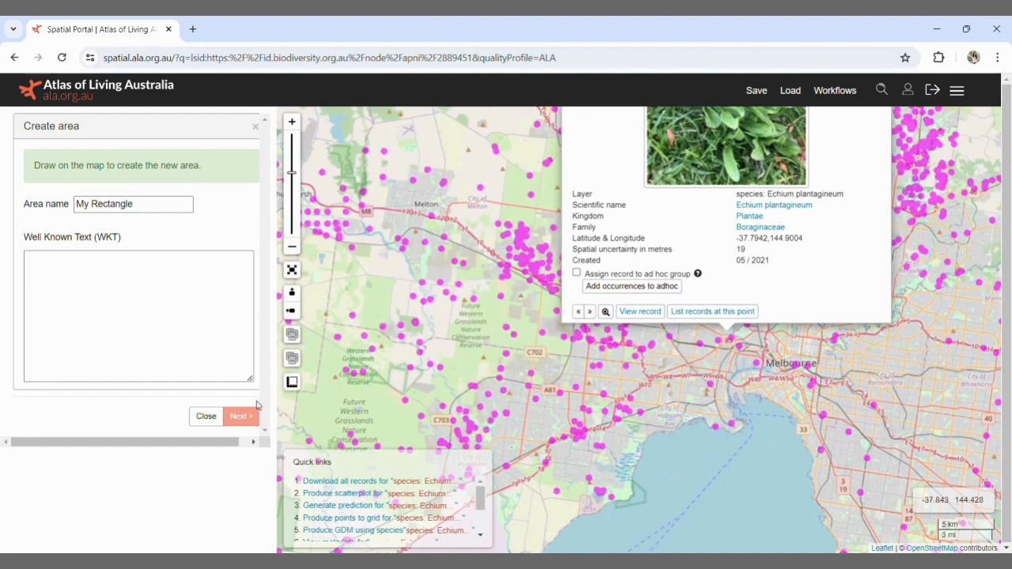
{"action": "left_click", "coordinate": [204, 416]}
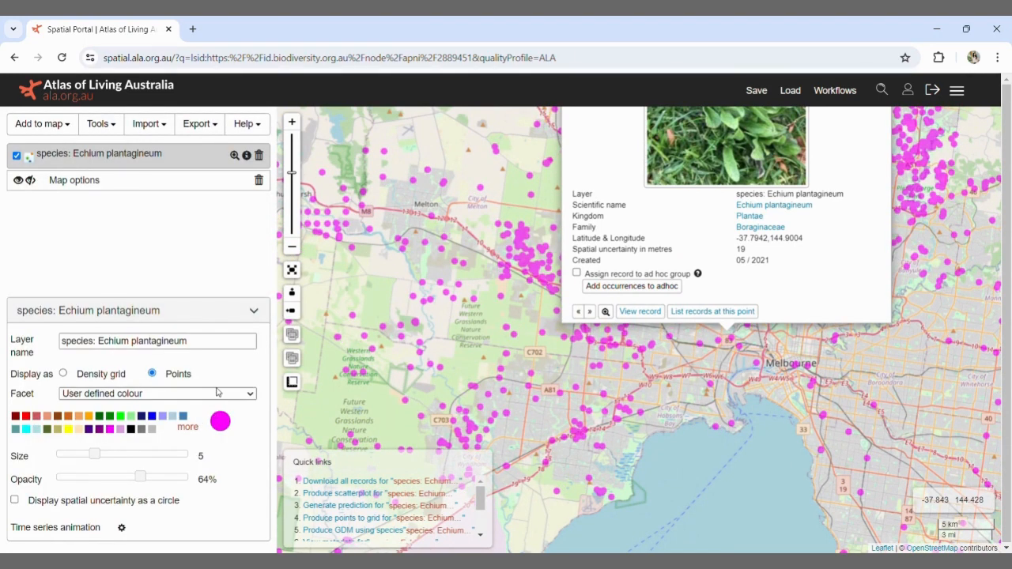
{"action": "left_click", "coordinate": [200, 124]}
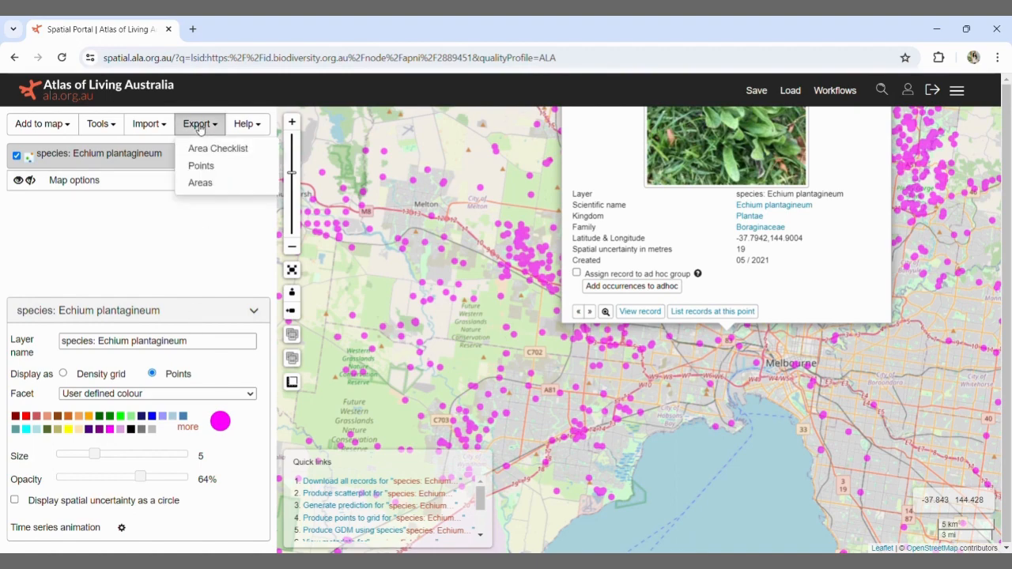
{"action": "left_click", "coordinate": [200, 182]}
{"action": "left_click", "coordinate": [718, 286]}
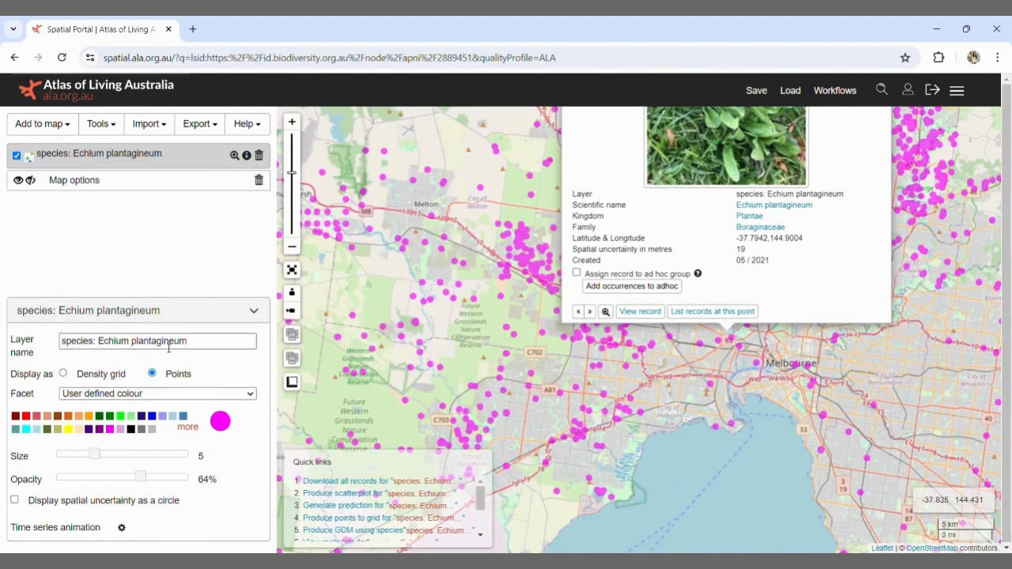
Collapse the layer settings, return to the Paterson's Curse species profile, and open its list of occurrence records.
{"action": "left_click", "coordinate": [254, 315]}
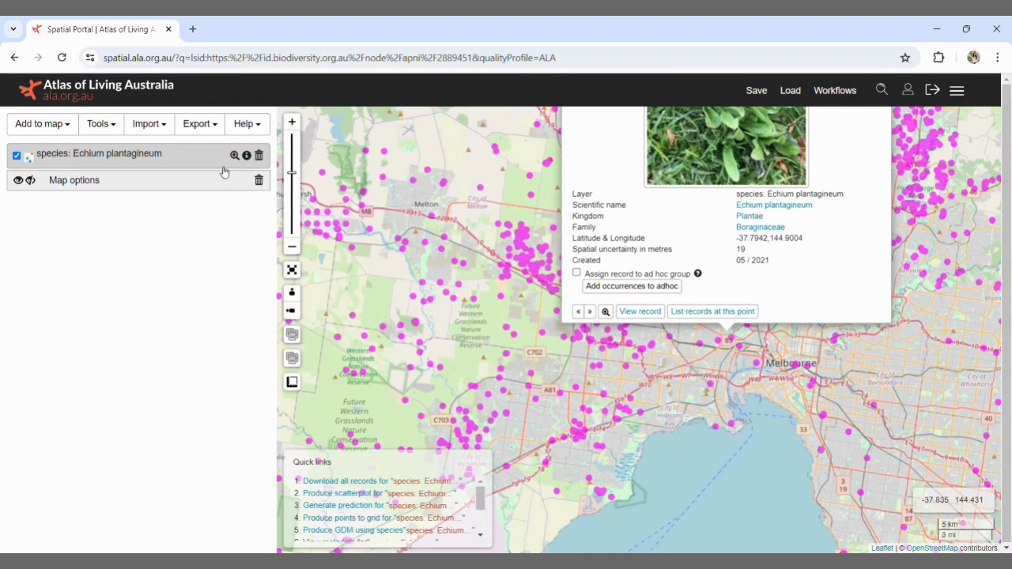
{"action": "left_click", "coordinate": [19, 63]}
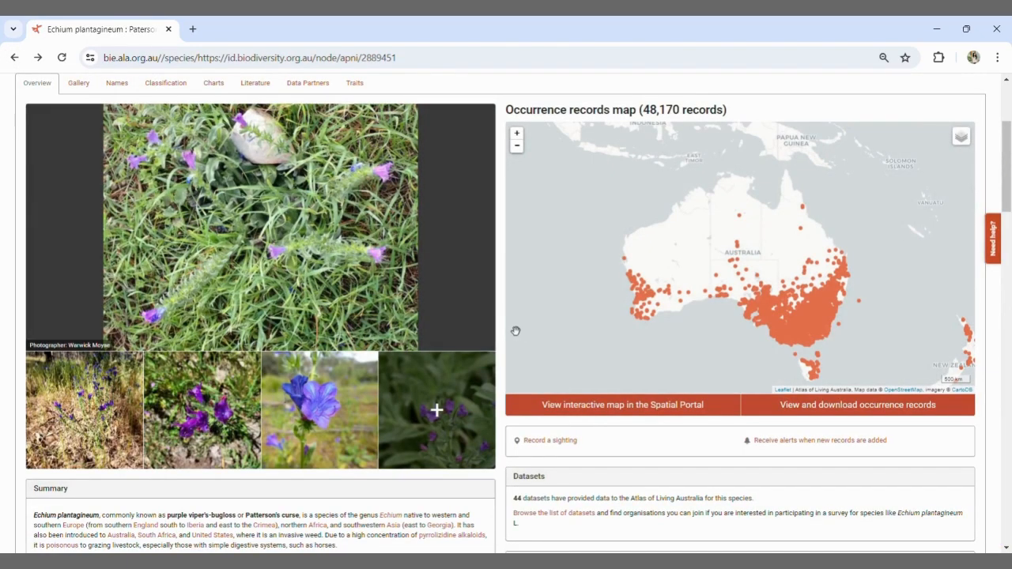
{"action": "left_click", "coordinate": [839, 405]}
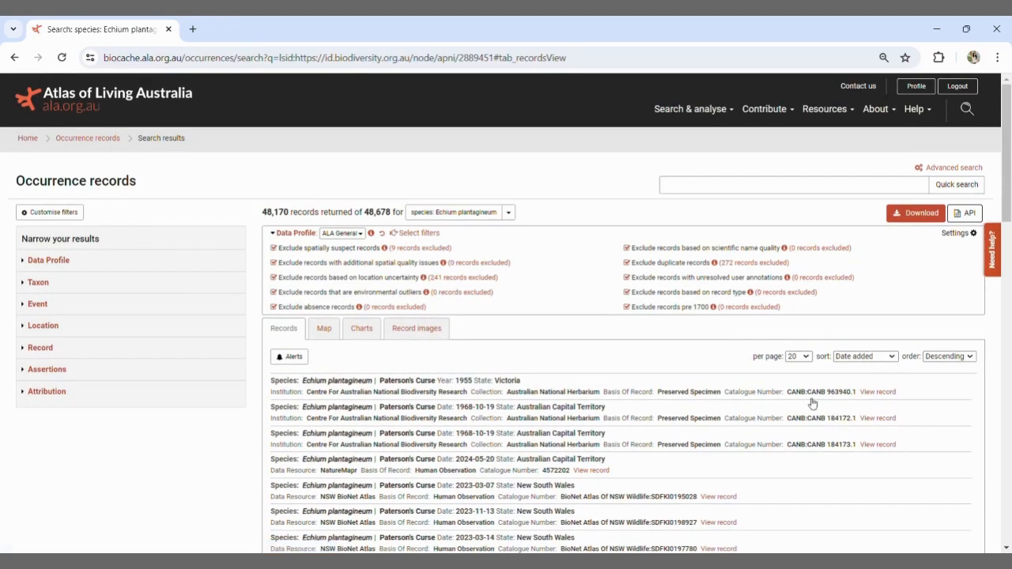
Open the 1955 Victoria herbarium record of Paterson's Curse and read through its dataset, event, taxonomy and geospatial details.
{"action": "left_click", "coordinate": [370, 391]}
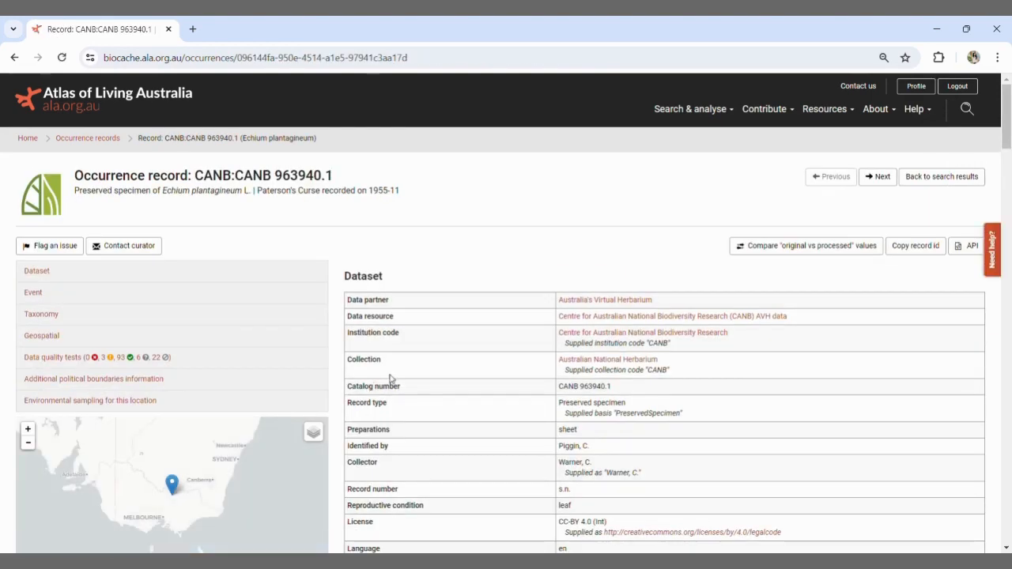
{"action": "scroll", "coordinate": [390, 380], "scroll_direction": "down", "scroll_amount": 8}
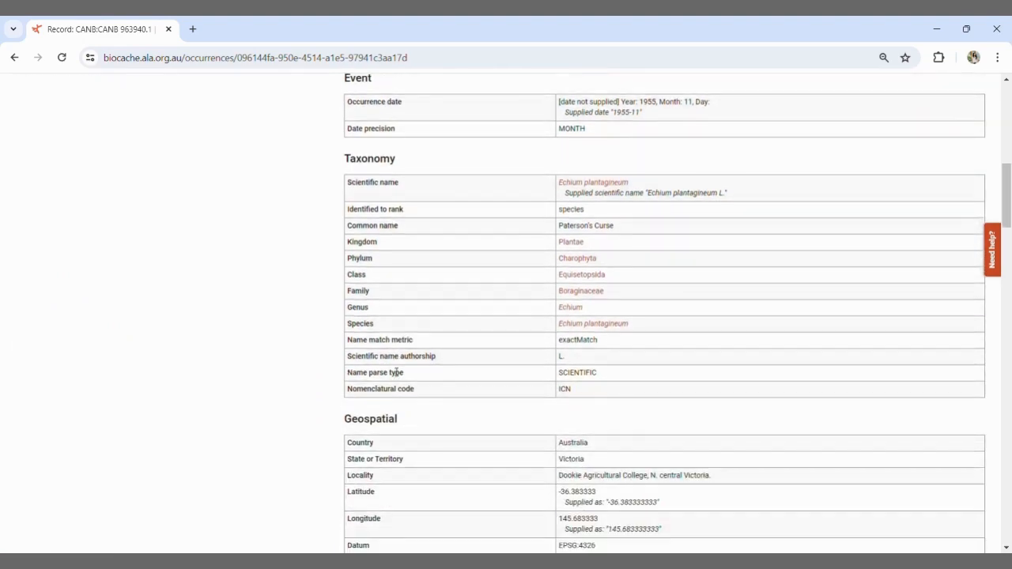
{"action": "scroll", "coordinate": [395, 372], "scroll_direction": "down", "scroll_amount": 4}
{"action": "scroll", "coordinate": [390, 372], "scroll_direction": "up", "scroll_amount": 15}
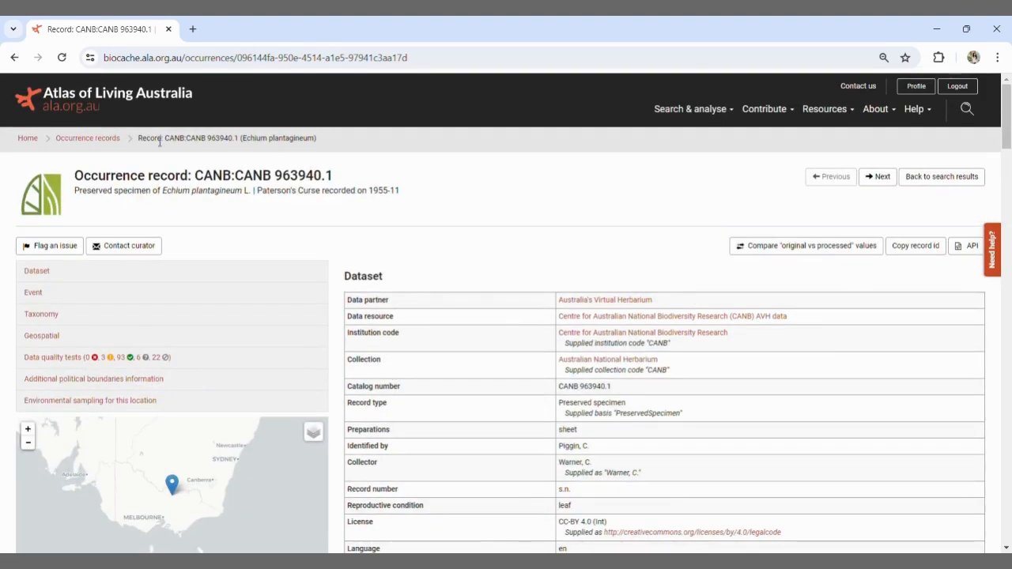
Go back from the occurrence record to the Explore Your Area page with the Plants group.
{"action": "left_click", "coordinate": [15, 58]}
{"action": "left_click", "coordinate": [15, 58]}
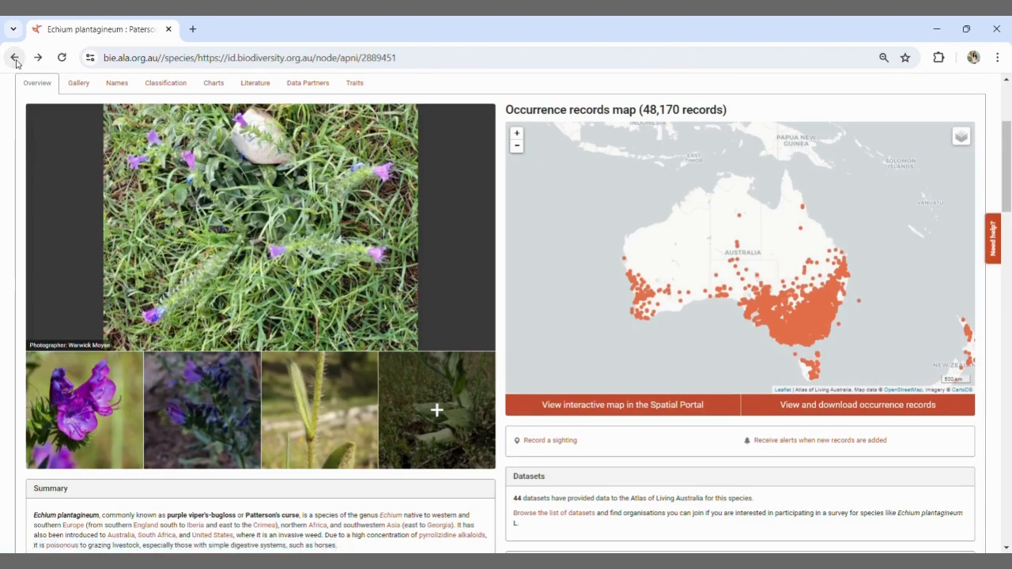
{"action": "left_click", "coordinate": [14, 59]}
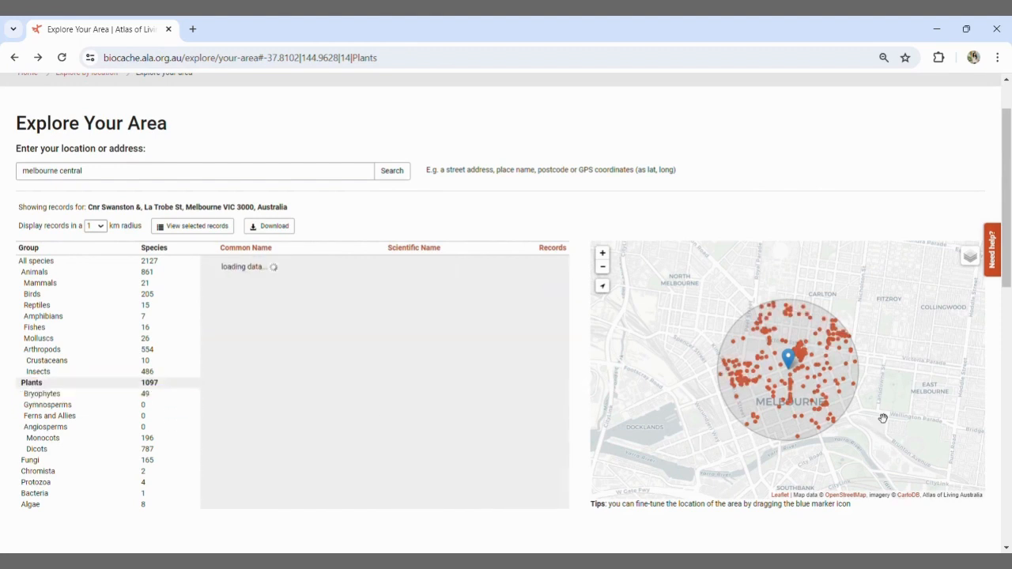
Request a download of the plant occurrence records as a Full Darwin Core CSV, choosing an industry/application reason.
{"action": "left_click", "coordinate": [271, 226]}
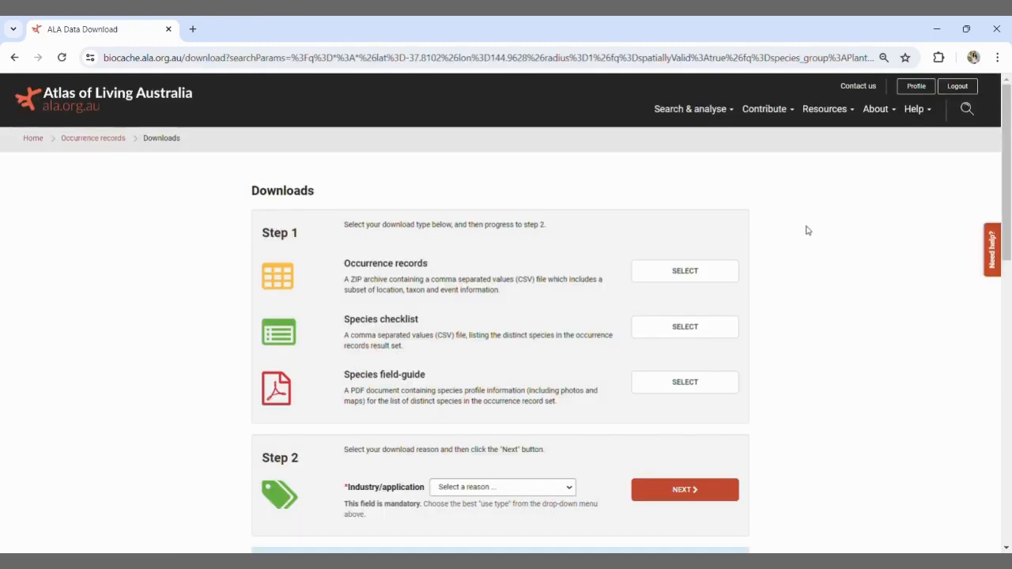
{"action": "left_click", "coordinate": [713, 278]}
{"action": "scroll", "coordinate": [677, 280], "scroll_direction": "down", "scroll_amount": 1}
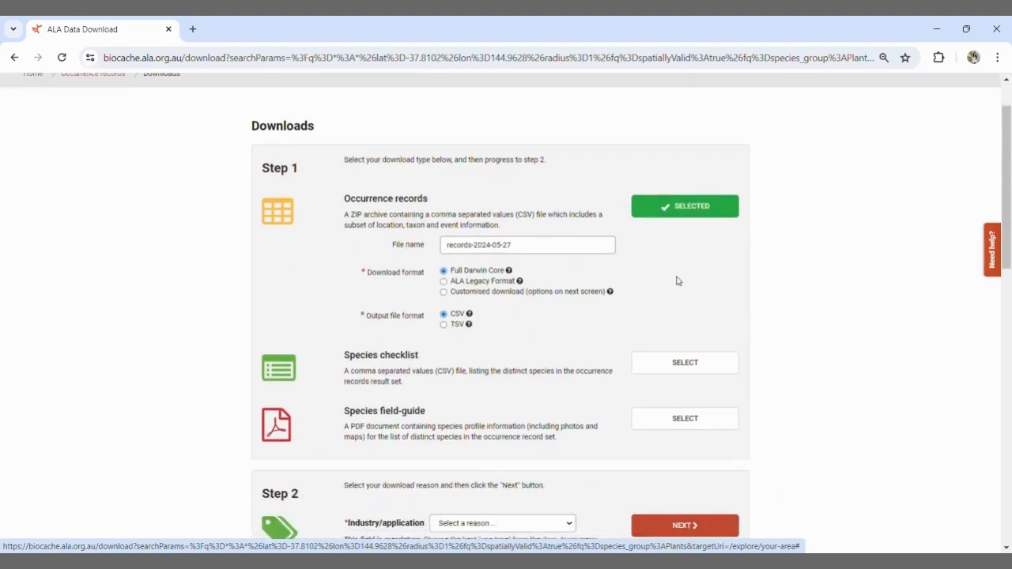
{"action": "scroll", "coordinate": [551, 250], "scroll_direction": "down", "scroll_amount": 2}
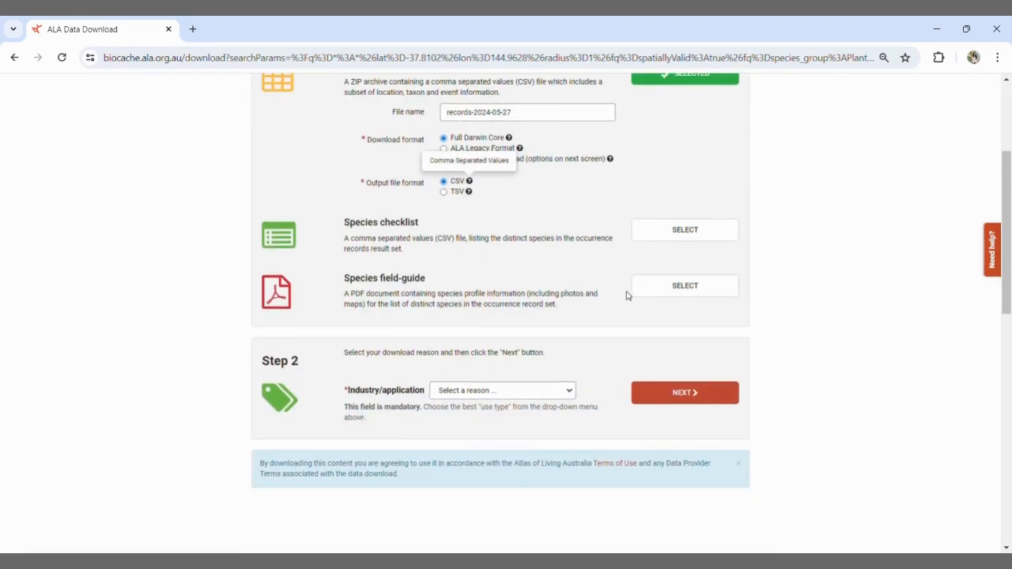
{"action": "left_click", "coordinate": [542, 391]}
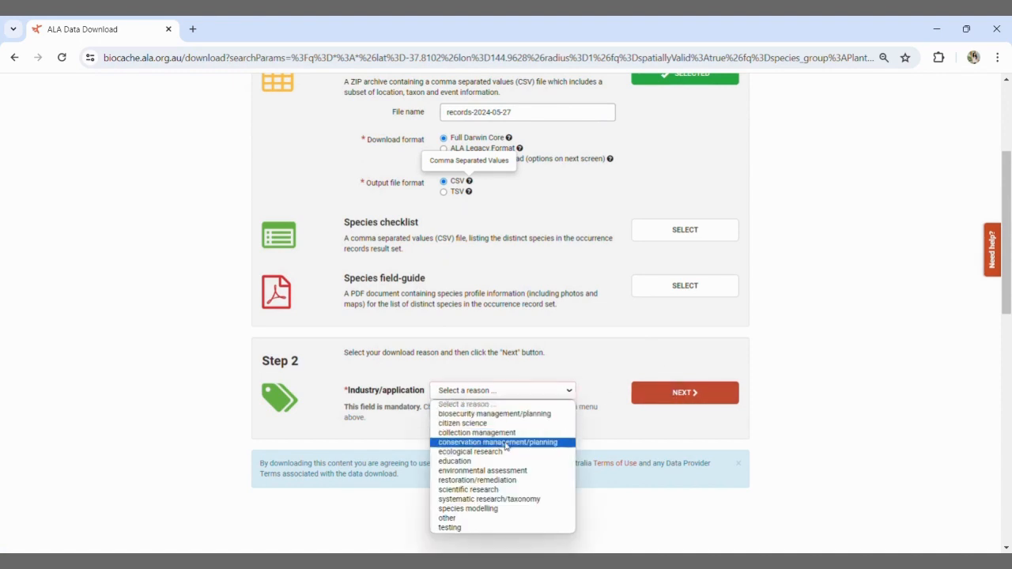
{"action": "left_click", "coordinate": [466, 457]}
{"action": "left_click", "coordinate": [702, 391]}
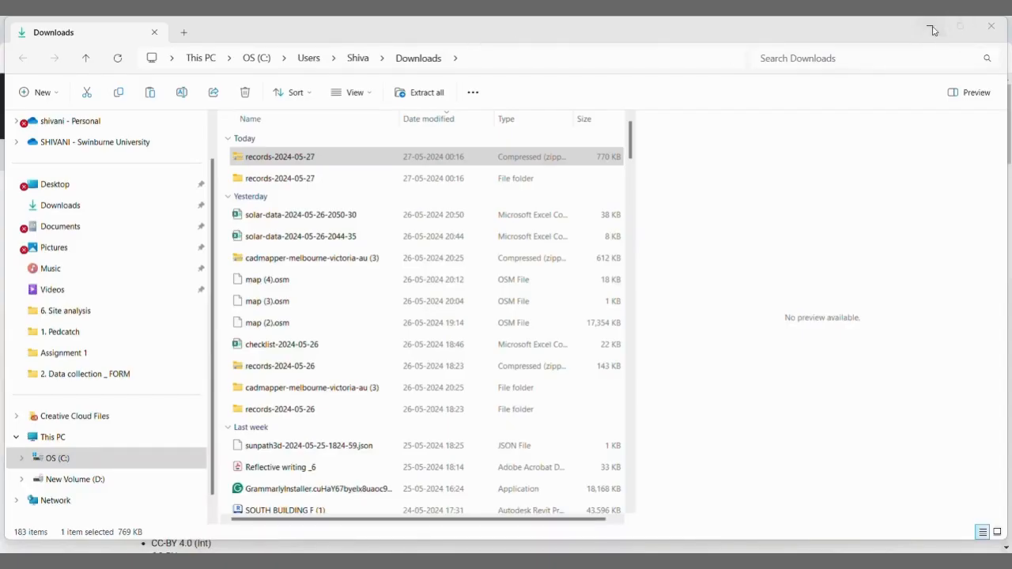
Leave the Downloads folder, switch to Mapbox, dismiss the open New Dataset dialog, and reopen the Datasets page in Studio through the account page.
{"action": "left_click", "coordinate": [931, 29]}
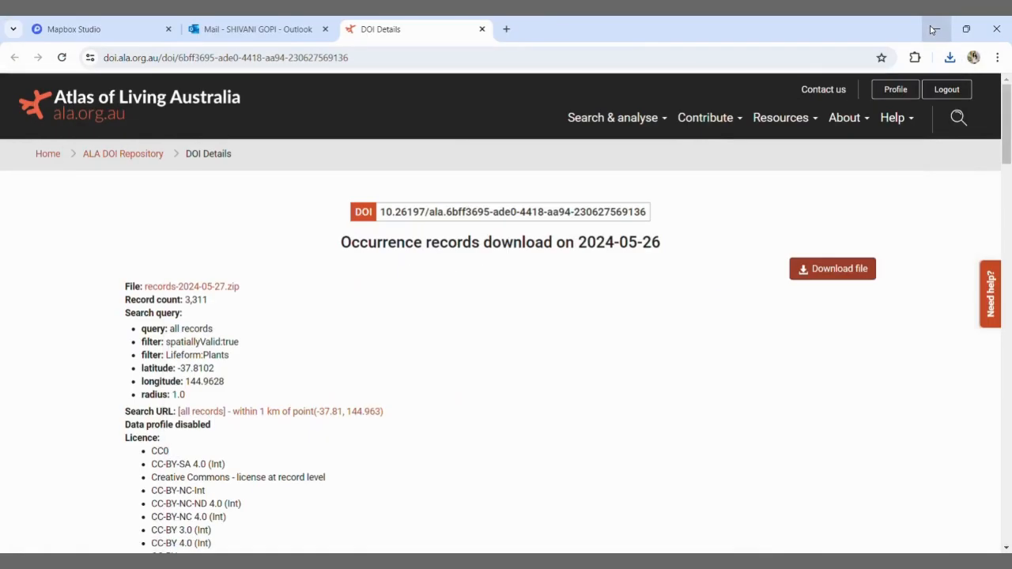
{"action": "left_click", "coordinate": [130, 33]}
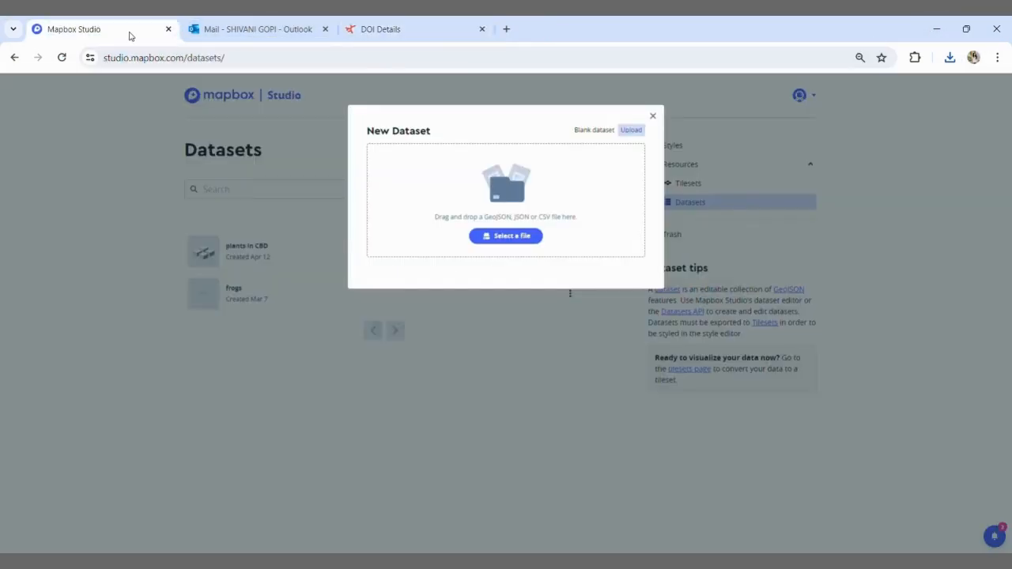
{"action": "left_click", "coordinate": [652, 116]}
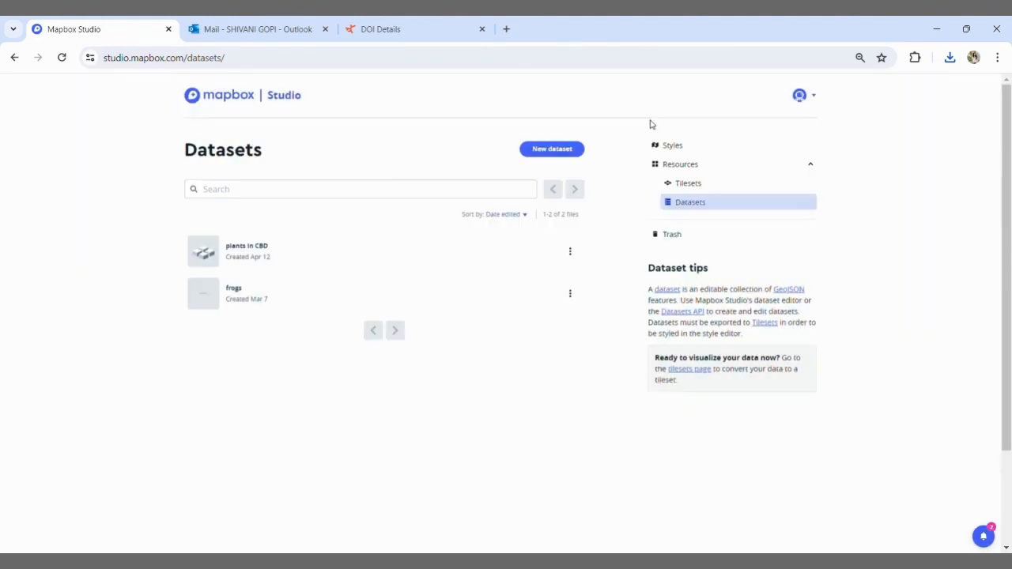
{"action": "left_click", "coordinate": [15, 57]}
{"action": "left_click", "coordinate": [16, 58]}
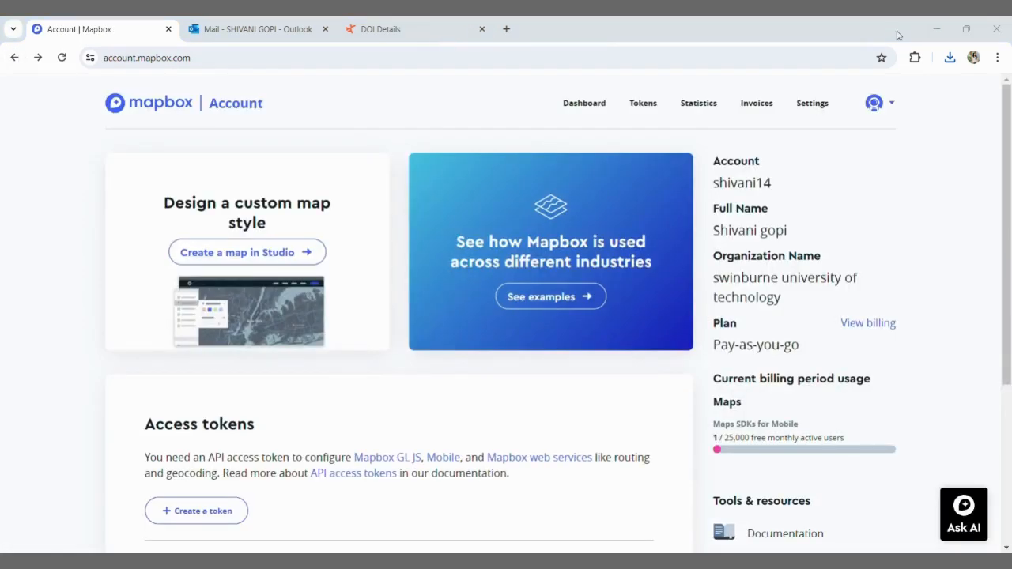
{"action": "left_click", "coordinate": [895, 104]}
{"action": "left_click", "coordinate": [843, 167]}
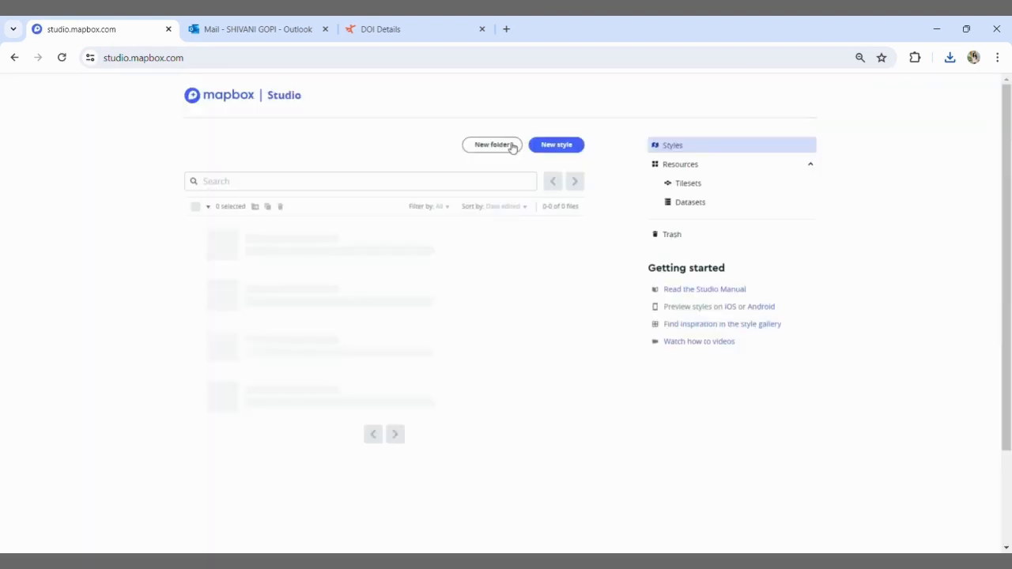
{"action": "left_click", "coordinate": [676, 207]}
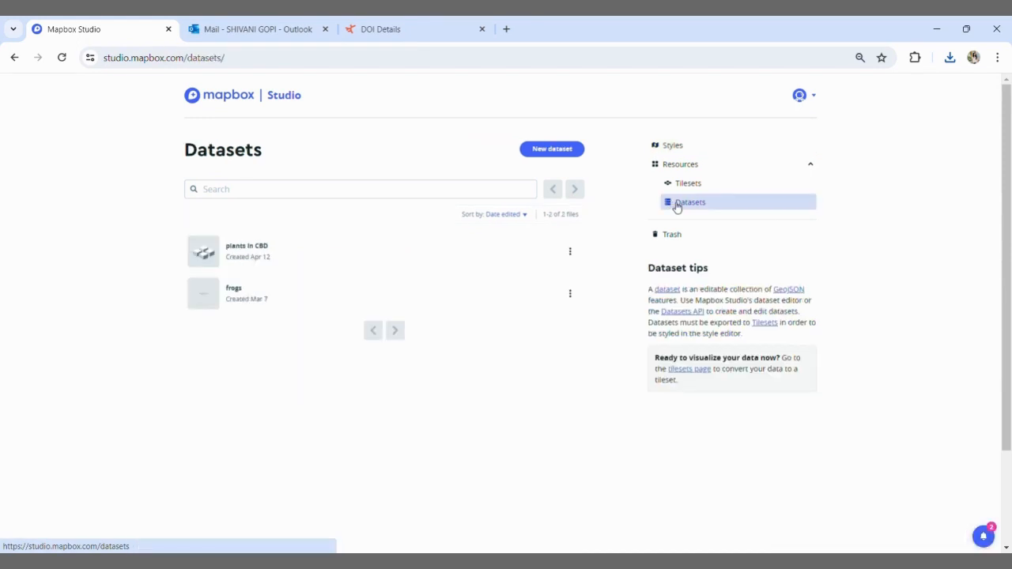
Start a new blank dataset and enter plants as its name.
{"action": "left_click", "coordinate": [567, 151]}
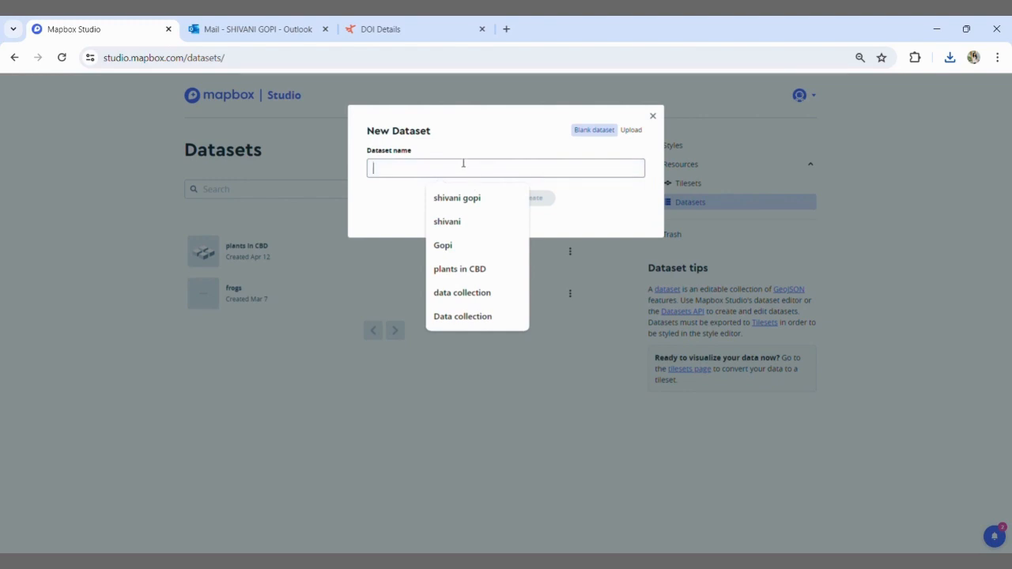
{"action": "type", "text": "plantt"}
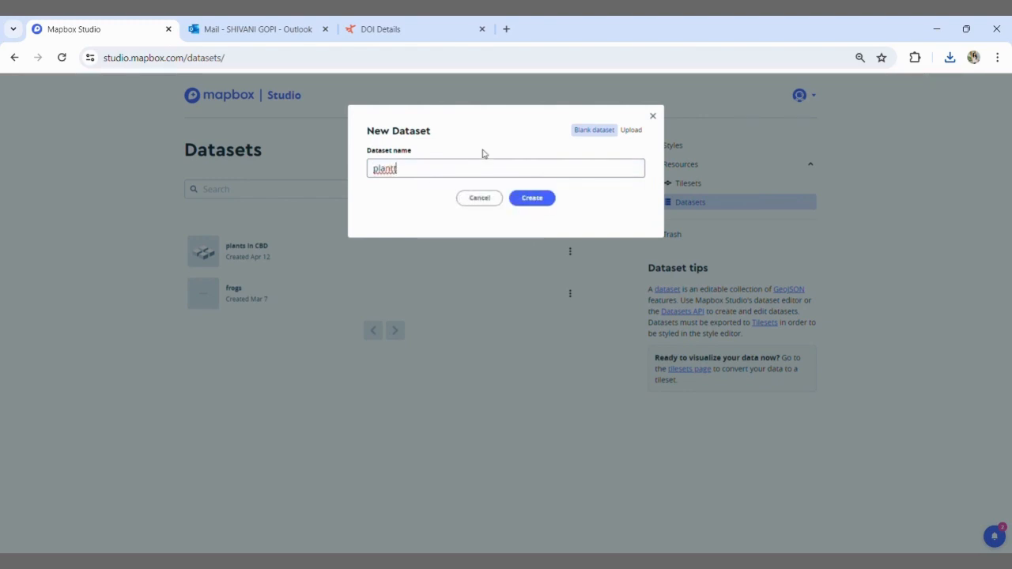
{"action": "key", "text": "BackSpace"}
{"action": "type", "text": "s"}
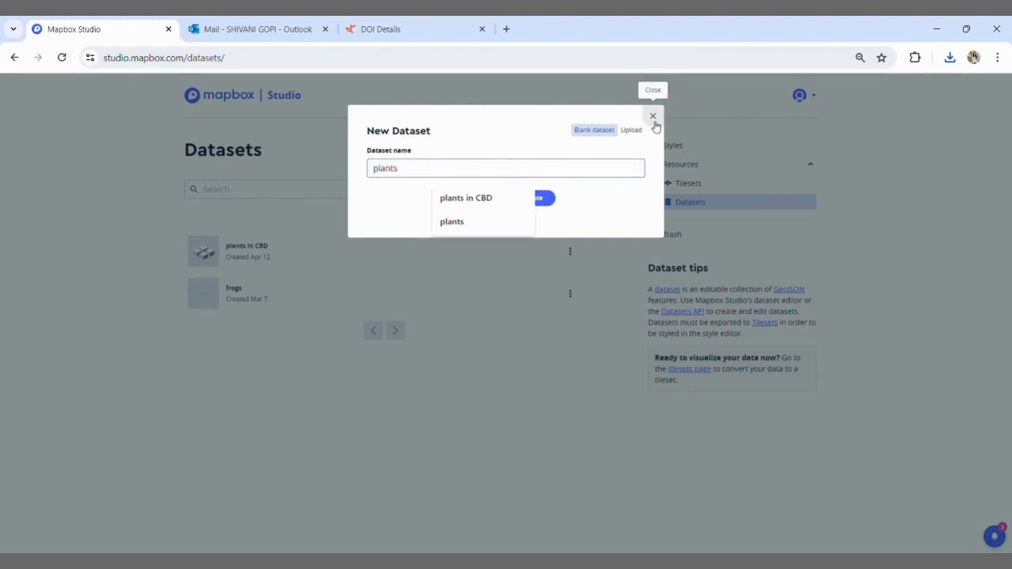
{"action": "left_click", "coordinate": [467, 224]}
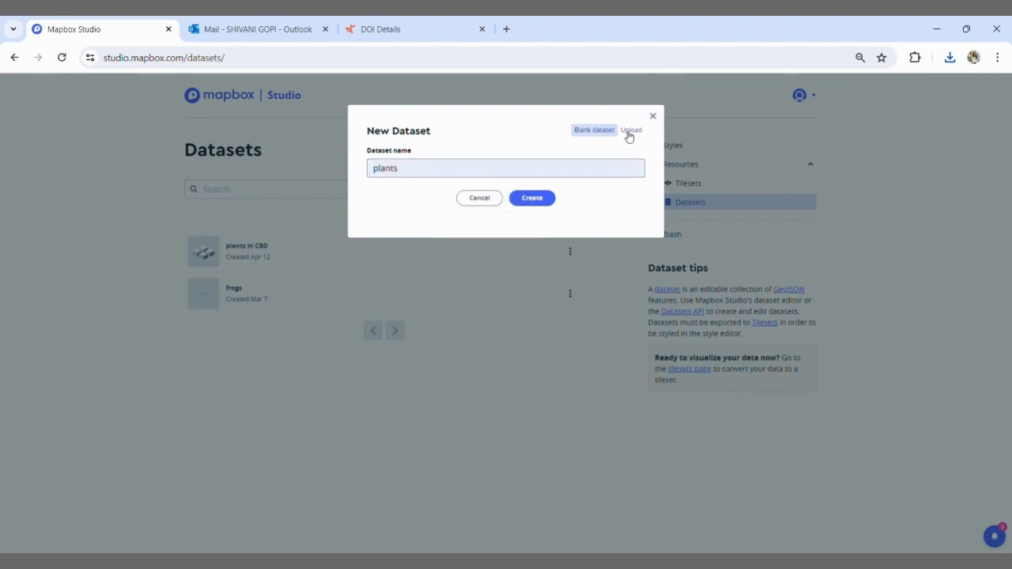
Choose the records-2024-05-27 CSV from its extracted folder in Downloads for upload and confirm it as a new tileset.
{"action": "left_click", "coordinate": [631, 130]}
{"action": "left_click", "coordinate": [518, 236]}
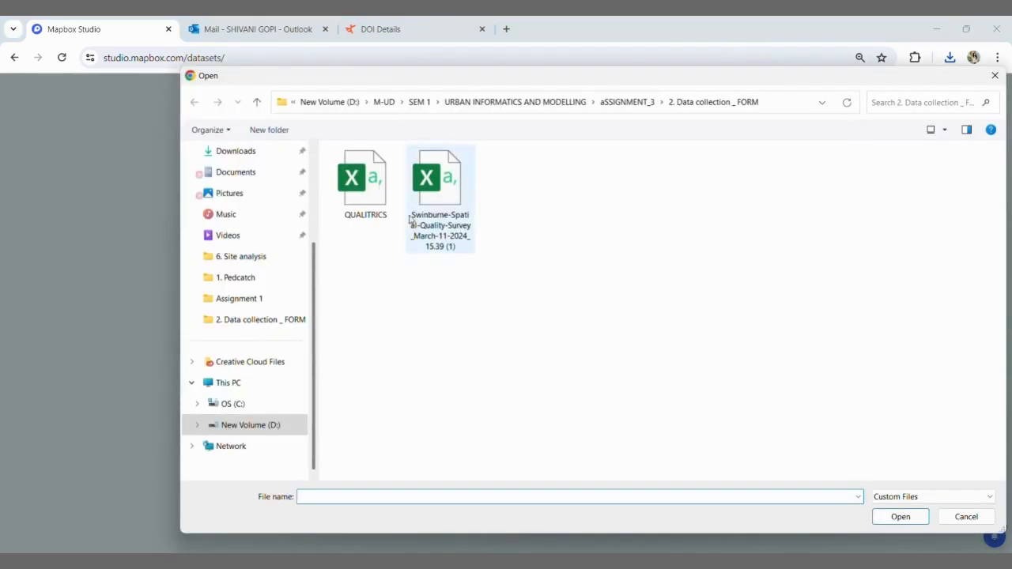
{"action": "left_click", "coordinate": [234, 176]}
{"action": "left_click", "coordinate": [235, 151]}
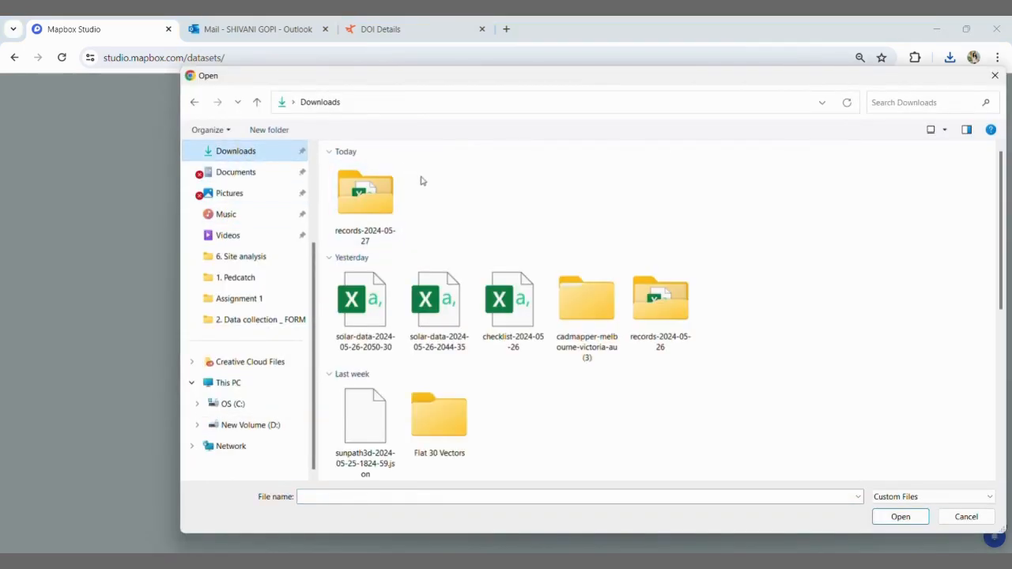
{"action": "left_click", "coordinate": [378, 208]}
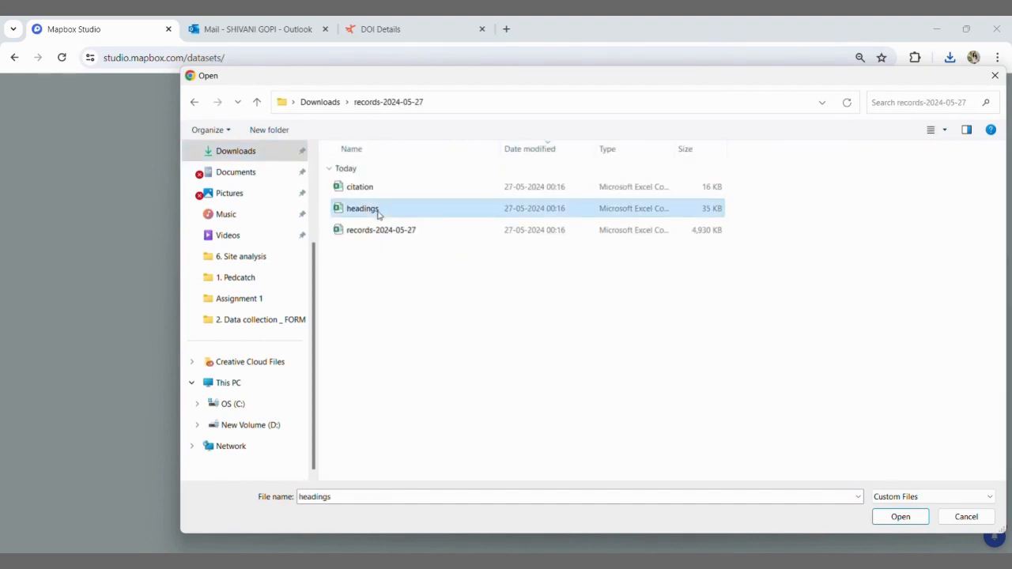
{"action": "left_click", "coordinate": [380, 229]}
{"action": "left_click", "coordinate": [920, 517]}
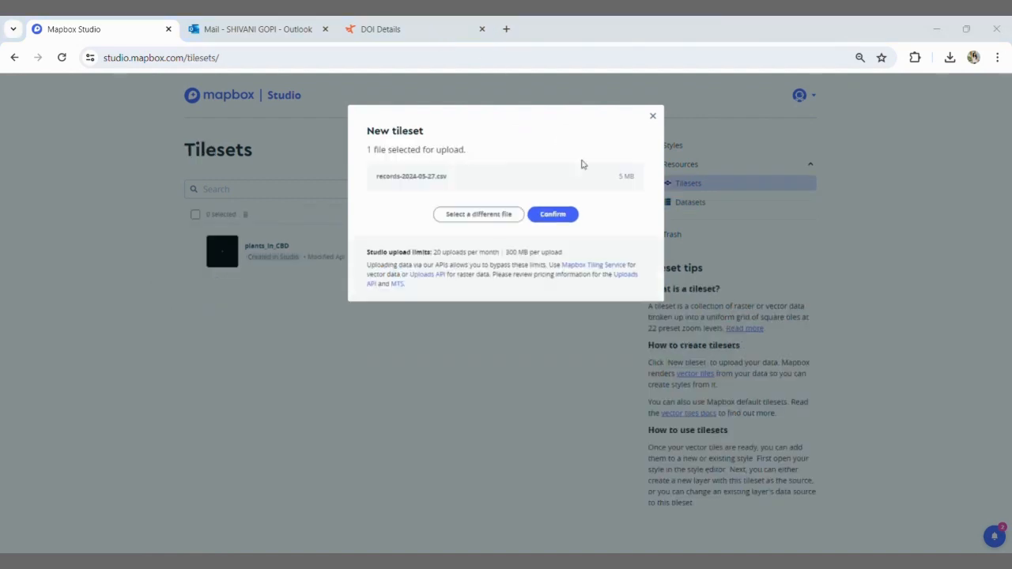
{"action": "left_click", "coordinate": [553, 215]}
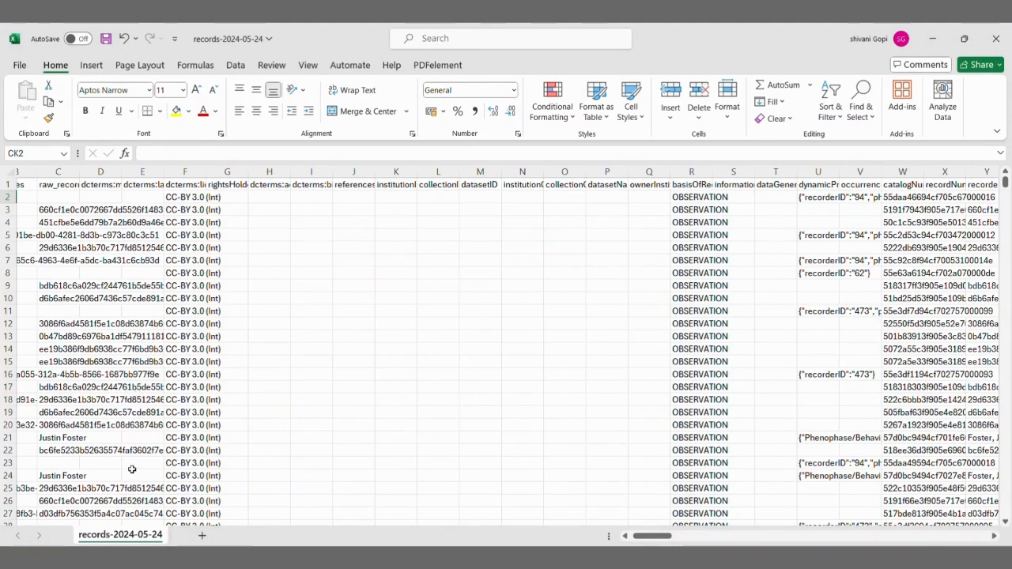
In Excel, look through the columns of the records-2024-05-24 sheet and search it for "latitude".
{"action": "left_click_drag", "start_coordinate": [652, 536], "coordinate": [678, 542]}
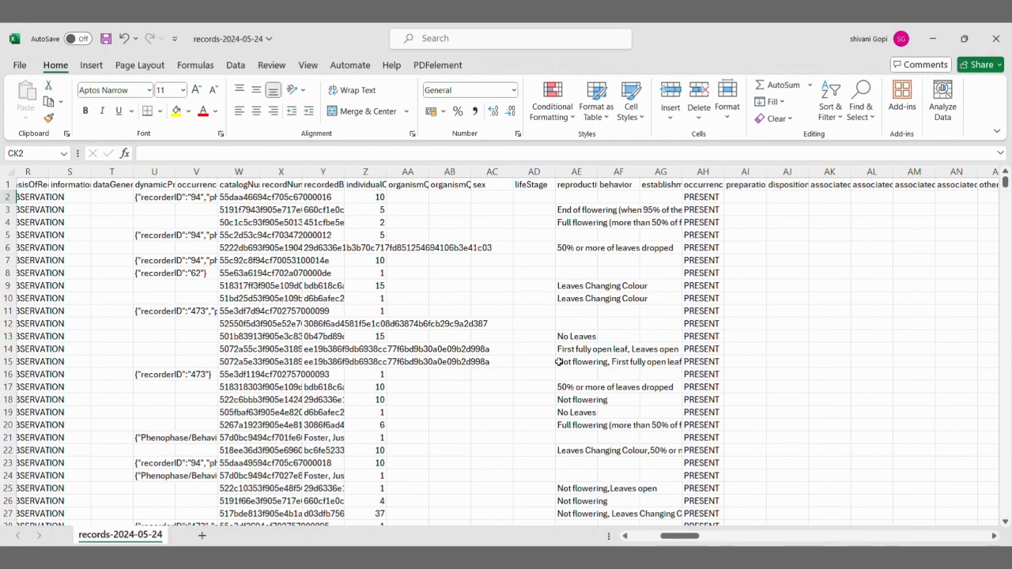
{"action": "key", "text": "super+shift+s"}
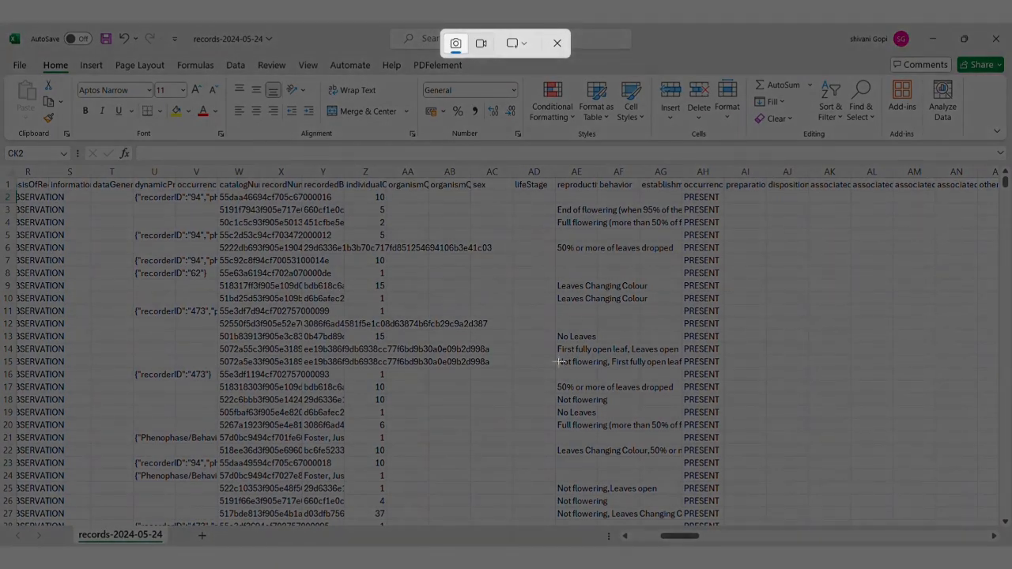
{"action": "key", "text": "Escape"}
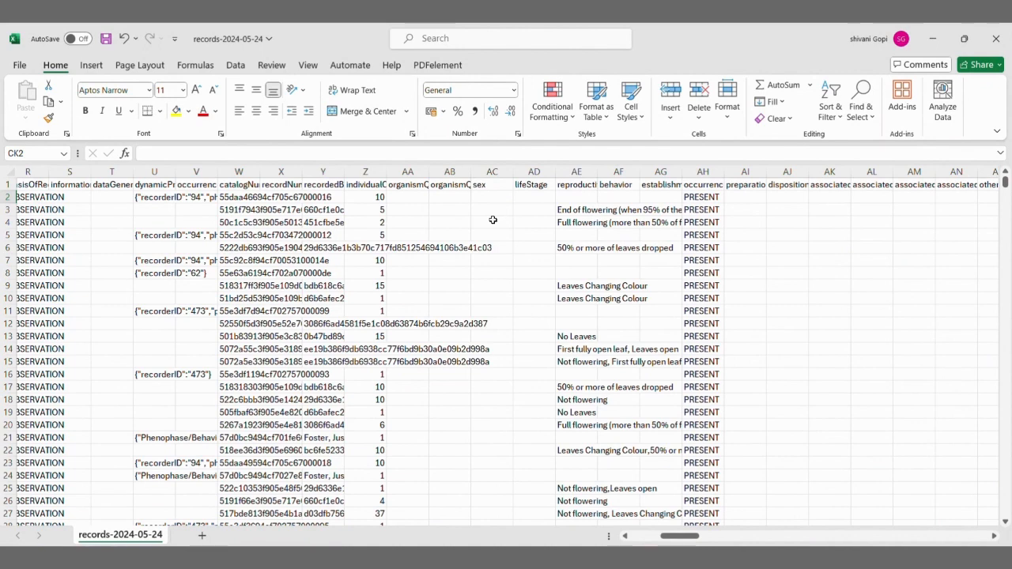
{"action": "key", "text": "ctrl+f"}
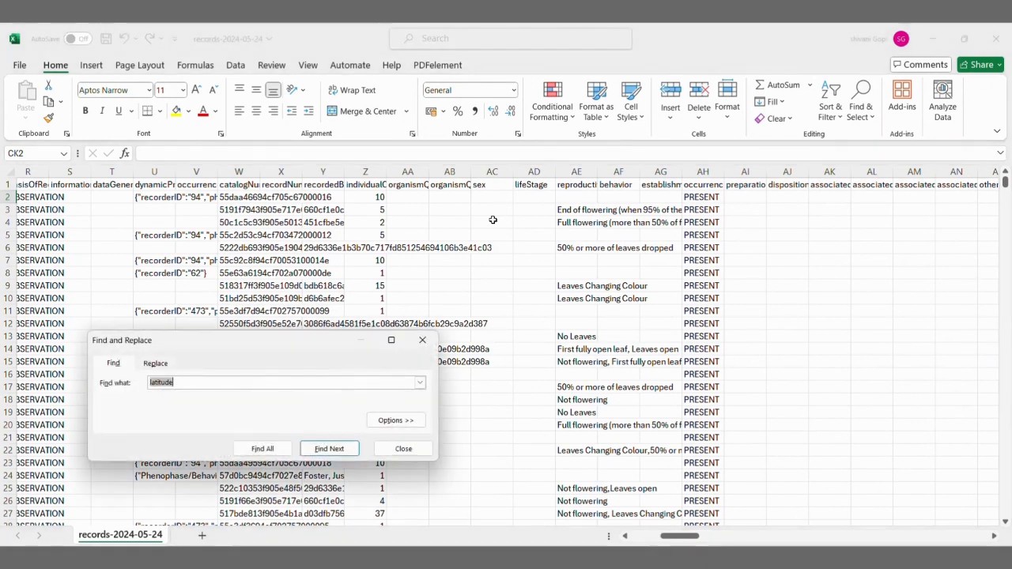
{"action": "key", "text": "Return"}
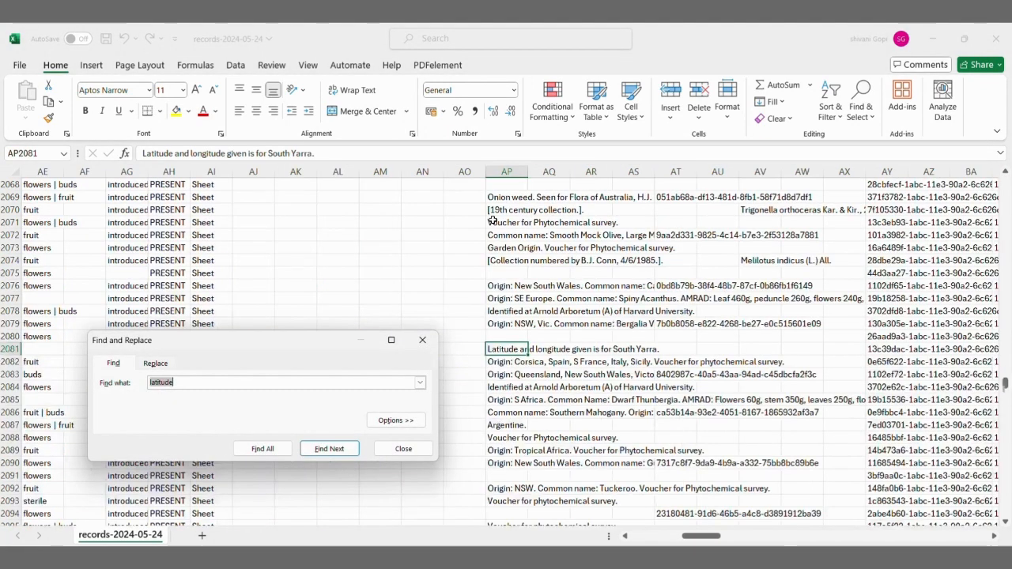
{"action": "key", "text": "Escape"}
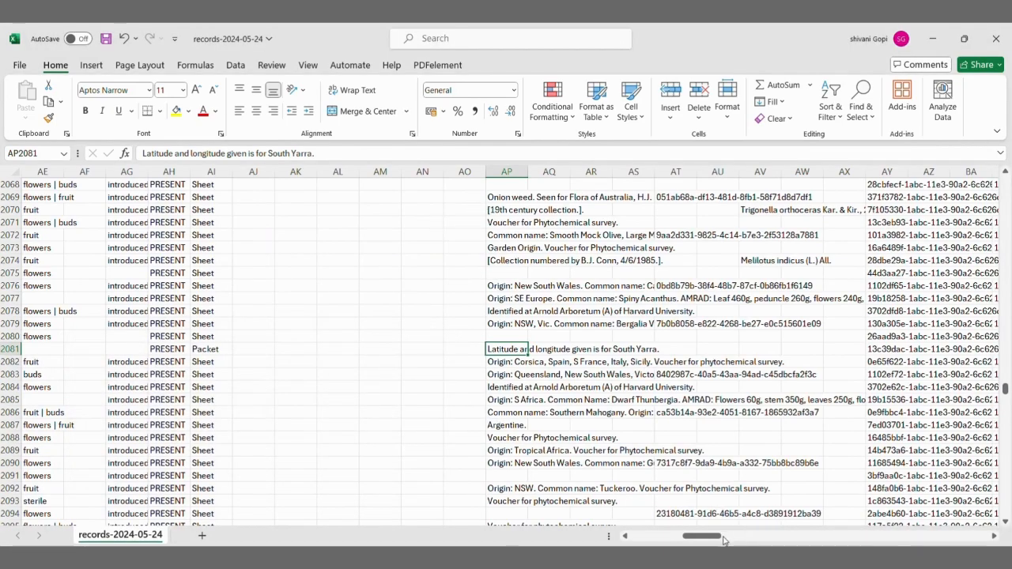
Select the entire decimalLatitude and decimalLongitude columns in the records sheet and copy them.
{"action": "left_click_drag", "start_coordinate": [722, 540], "coordinate": [799, 538]}
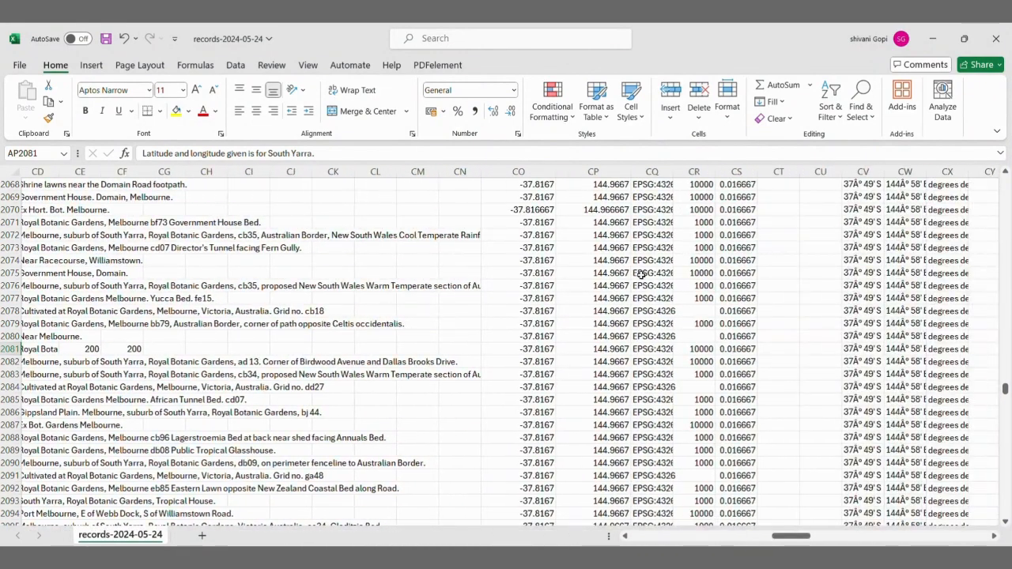
{"action": "left_click", "coordinate": [519, 172]}
{"action": "scroll", "coordinate": [571, 266], "scroll_direction": "up", "scroll_amount": 15}
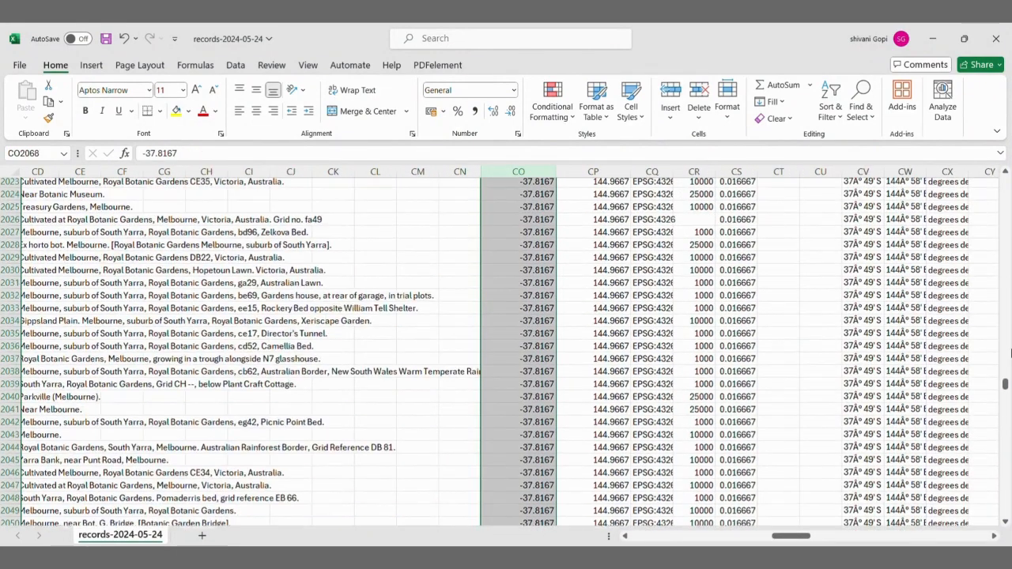
{"action": "left_click_drag", "start_coordinate": [1004, 384], "coordinate": [1004, 181]}
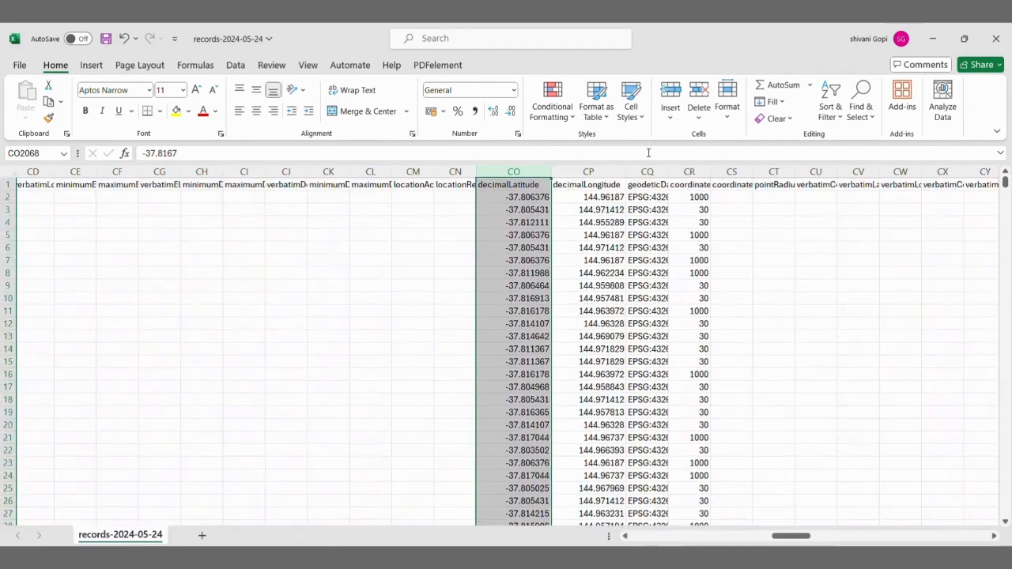
{"action": "left_click", "coordinate": [577, 173], "text": "ctrl"}
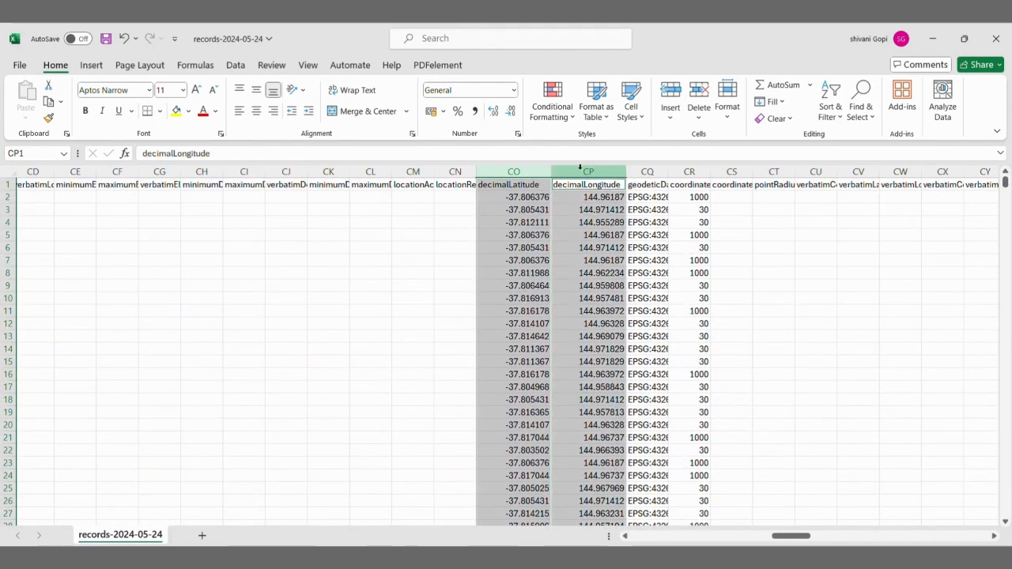
{"action": "key", "text": "ctrl+c"}
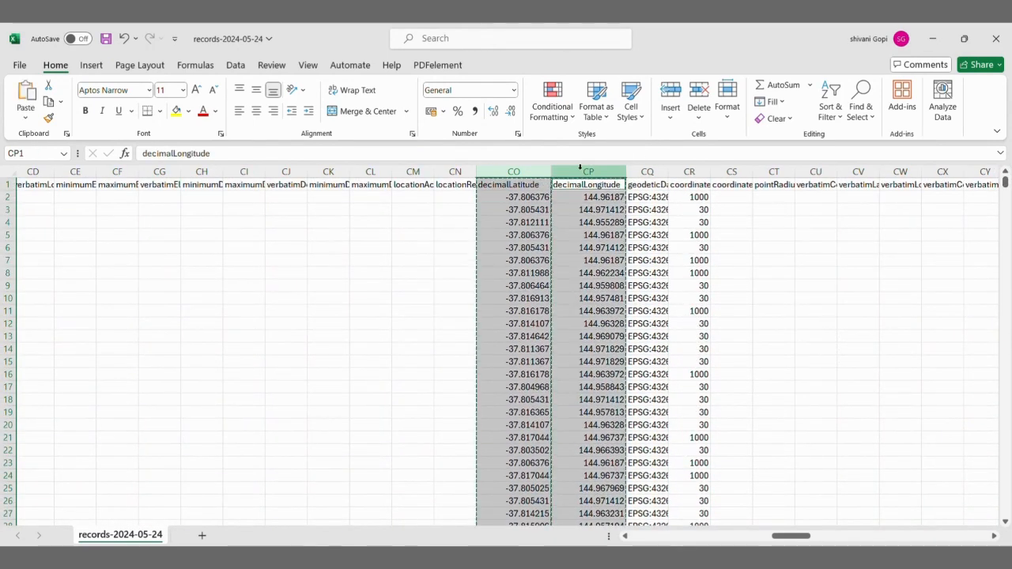
Create a blank workbook and paste the copied latitude and longitude columns starting at cell A1.
{"action": "left_click", "coordinate": [16, 45]}
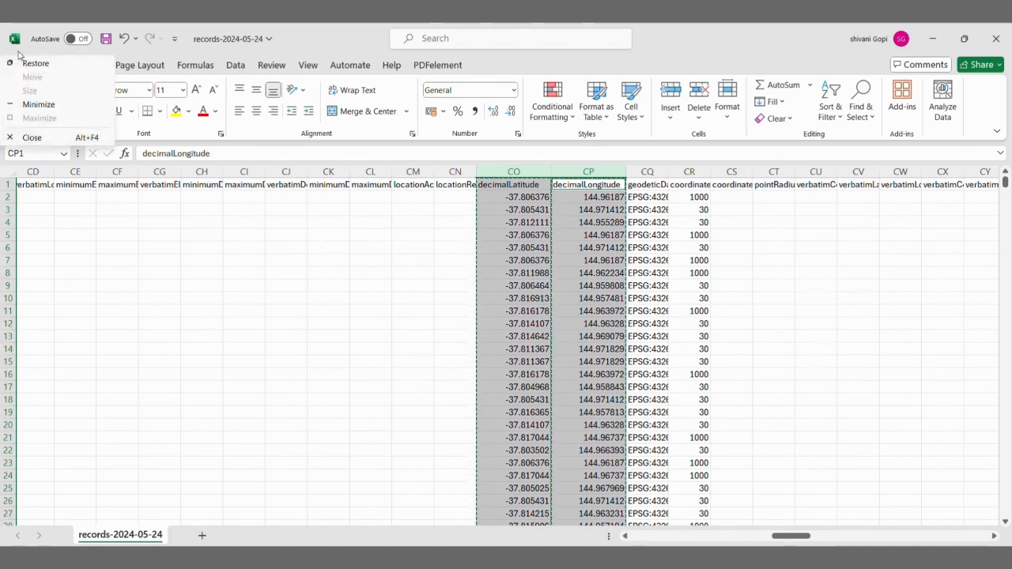
{"action": "left_click", "coordinate": [167, 220]}
{"action": "left_click", "coordinate": [17, 65]}
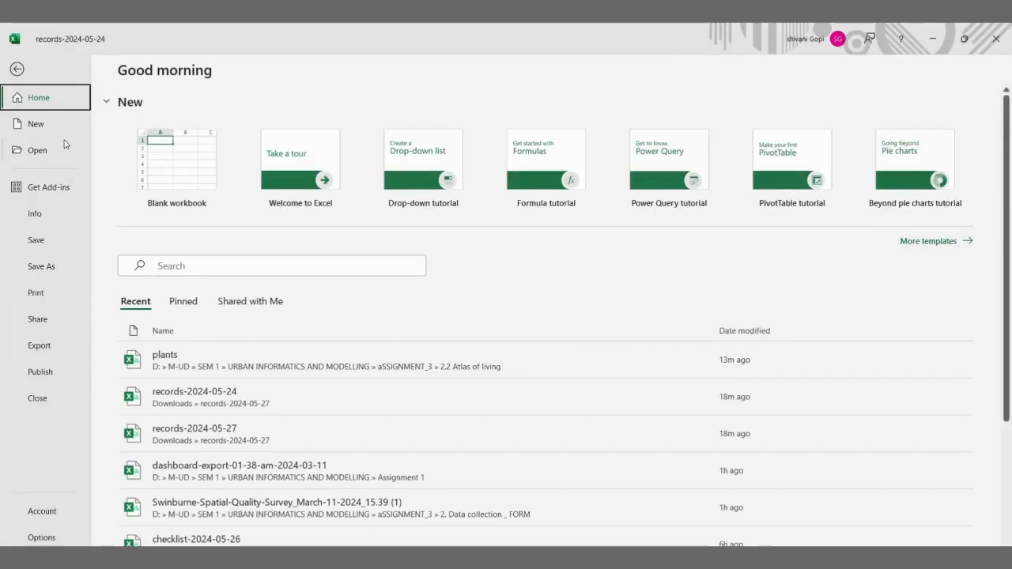
{"action": "left_click", "coordinate": [187, 176]}
{"action": "key", "text": "ctrl+v"}
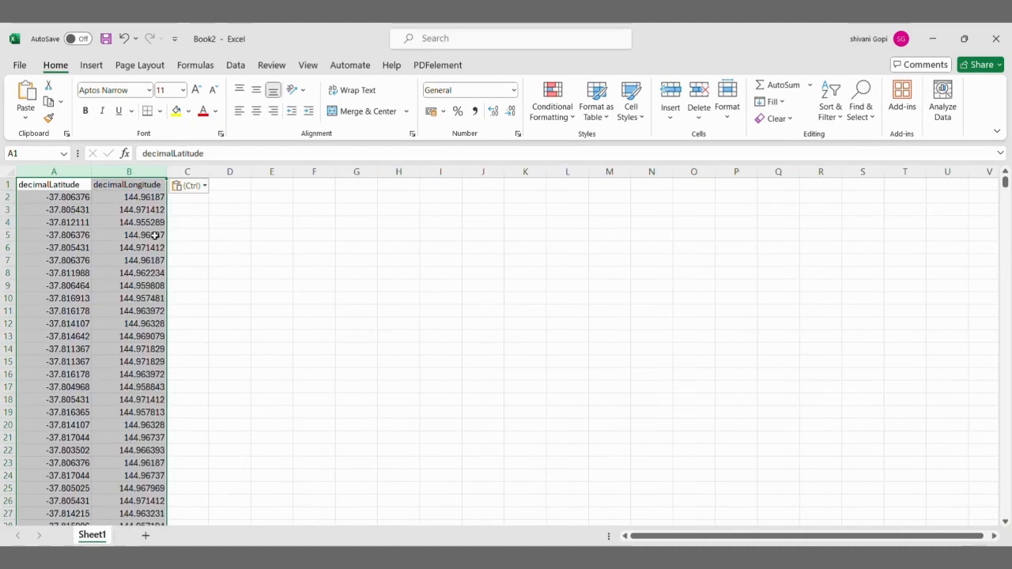
{"action": "left_click", "coordinate": [266, 259]}
Start saving the new coordinates workbook as a copy in CSV (Comma delimited) format.
{"action": "left_click", "coordinate": [20, 65]}
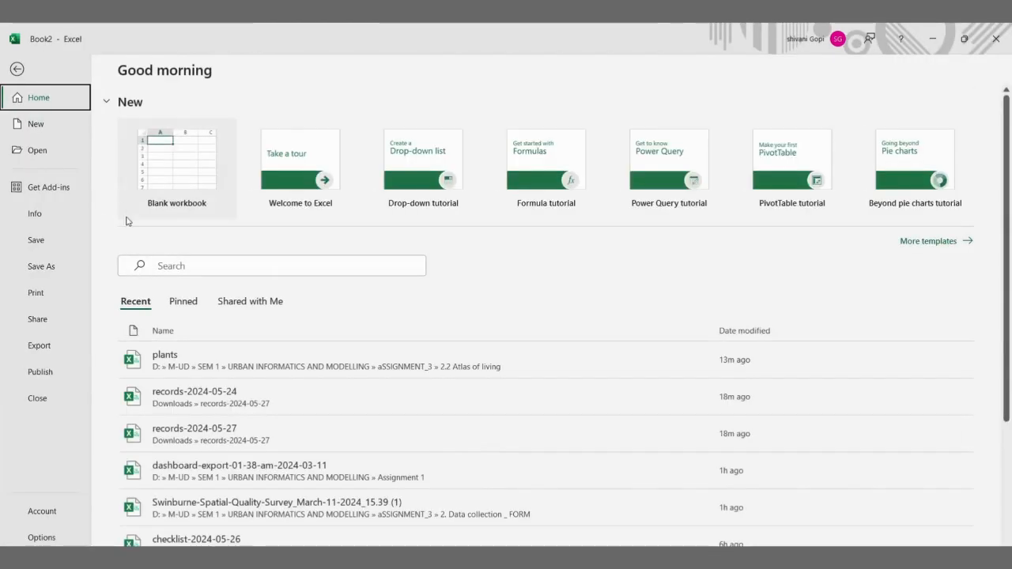
{"action": "left_click", "coordinate": [47, 266]}
{"action": "left_click", "coordinate": [408, 136]}
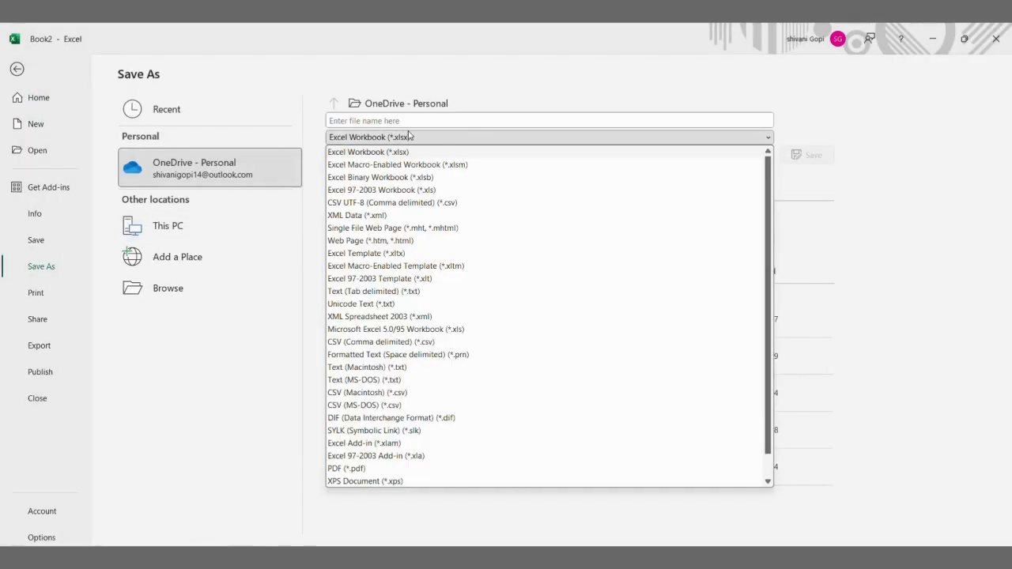
{"action": "left_click", "coordinate": [364, 342]}
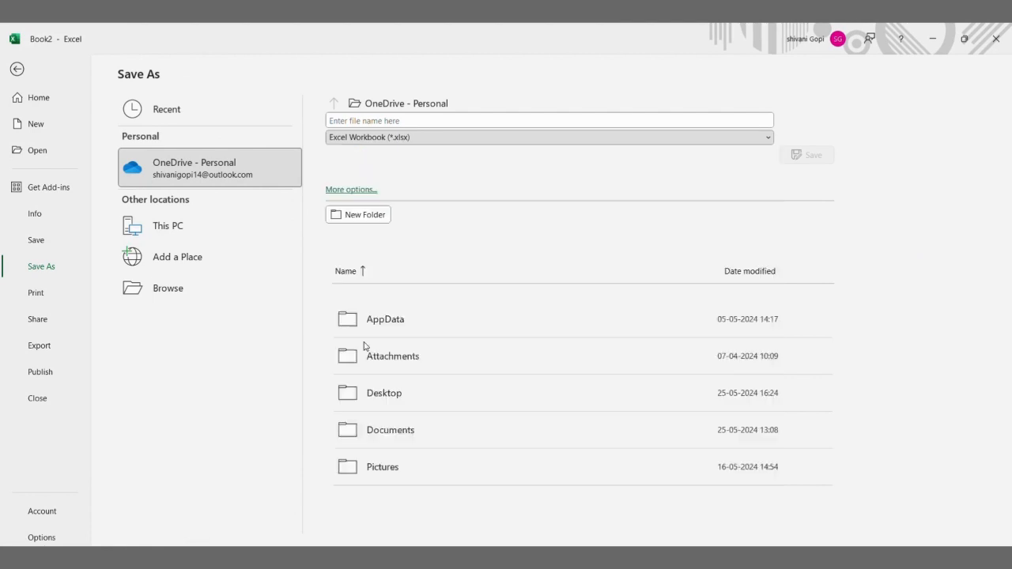
Switch to Mapbox Studio in the browser and create a new style from the Monochrome classic template in the Light variation.
{"action": "key", "text": "alt+Tab"}
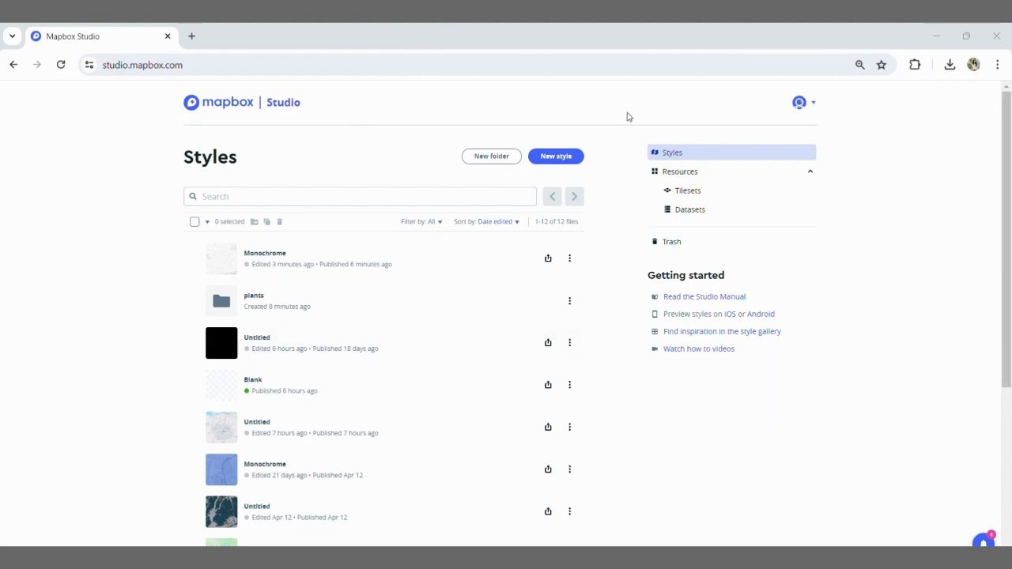
{"action": "left_click", "coordinate": [569, 157]}
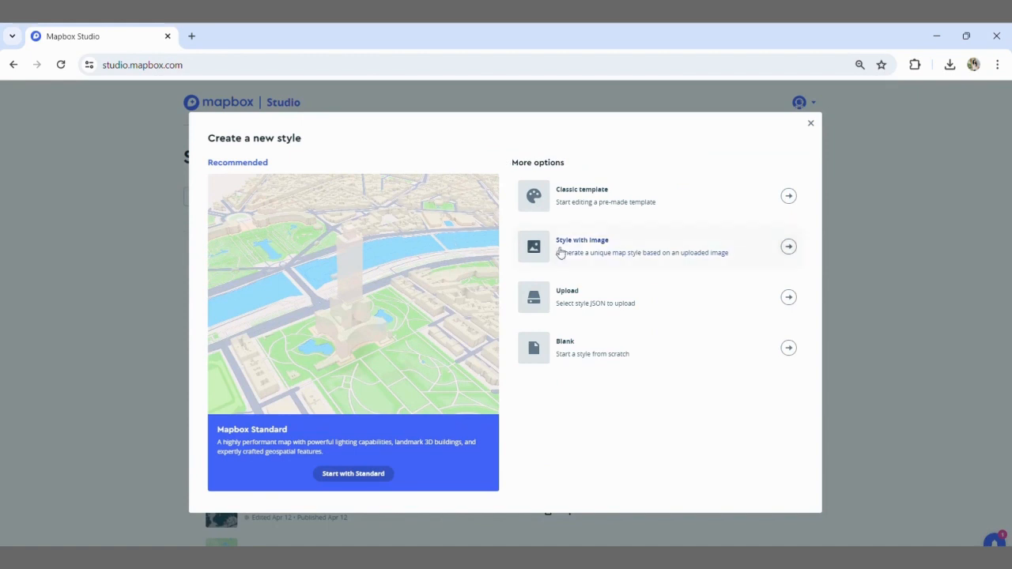
{"action": "left_click", "coordinate": [813, 124]}
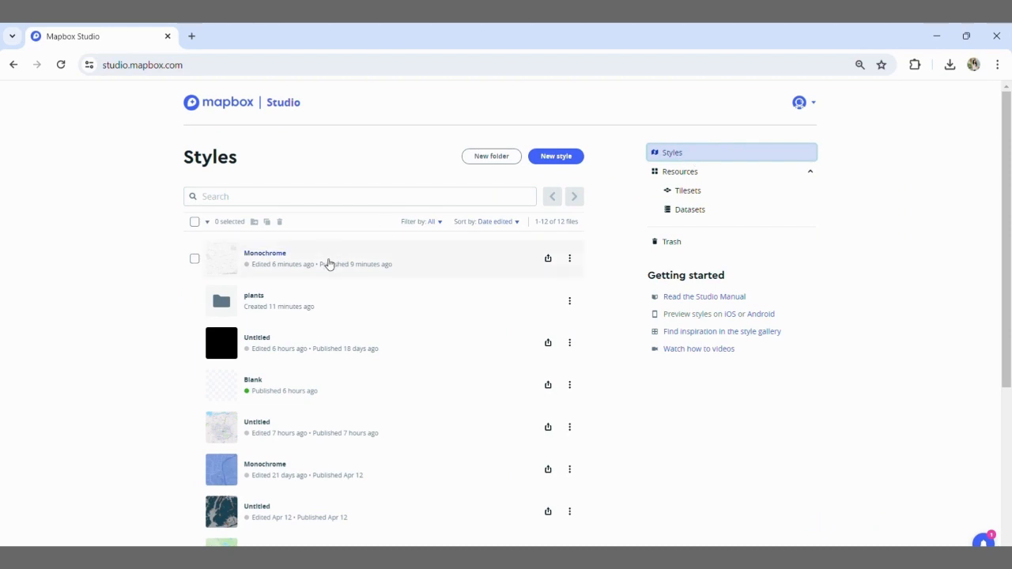
{"action": "left_click", "coordinate": [545, 158]}
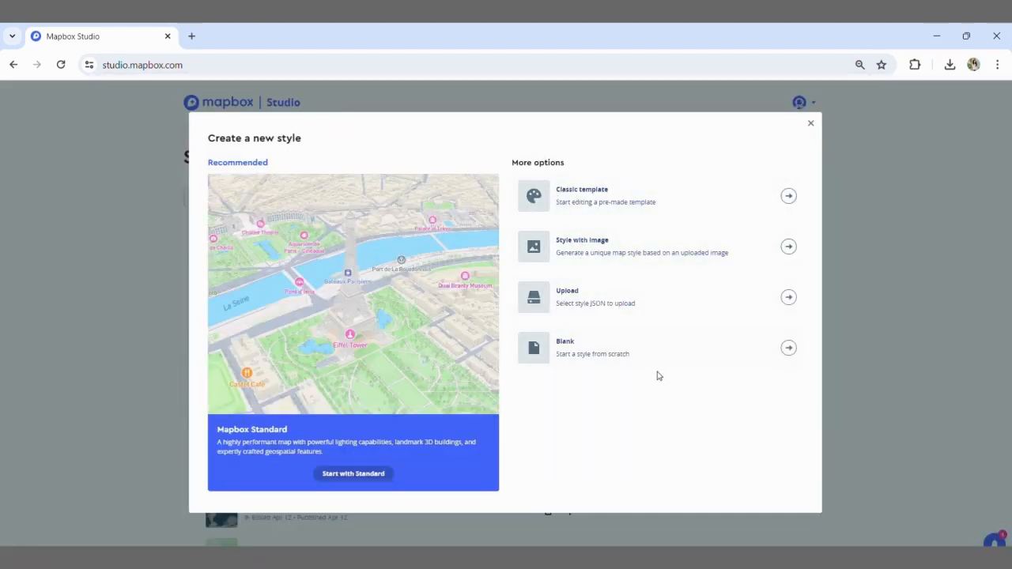
{"action": "left_click", "coordinate": [771, 208]}
{"action": "left_click", "coordinate": [386, 233]}
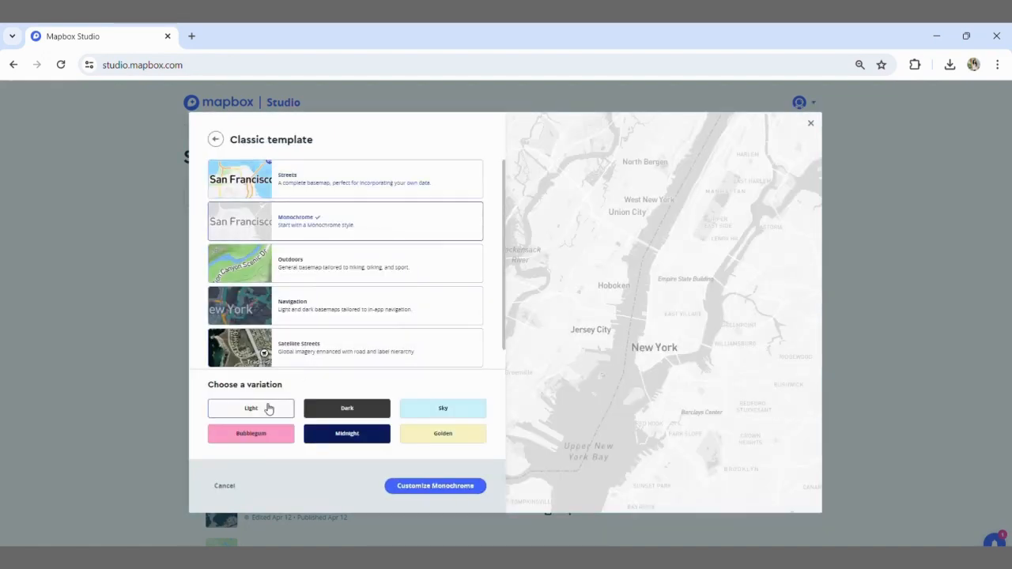
{"action": "left_click", "coordinate": [421, 485]}
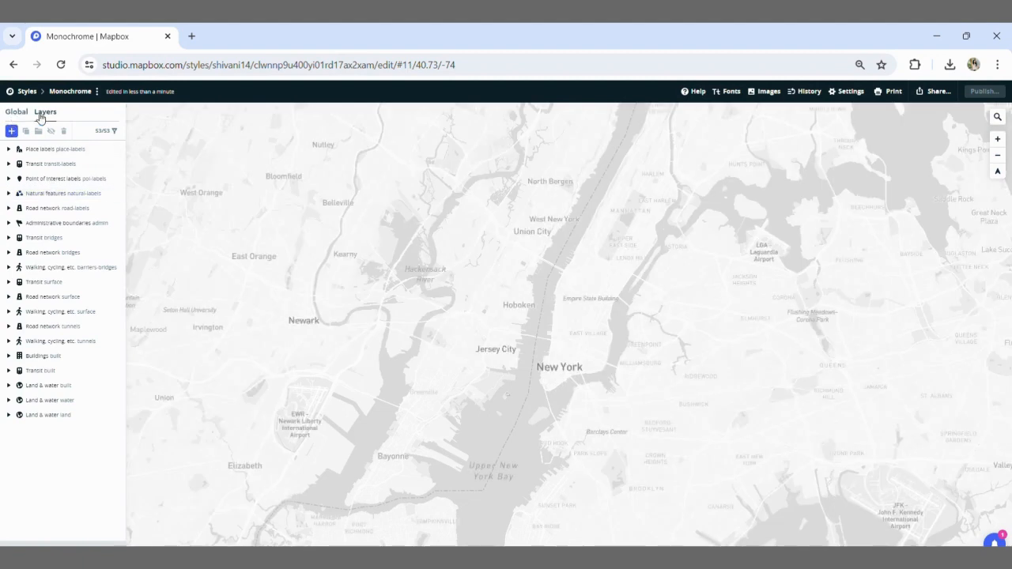
Add a Data visualization component to the layers of the Monochrome style.
{"action": "scroll", "coordinate": [281, 205], "scroll_direction": "down", "scroll_amount": 10}
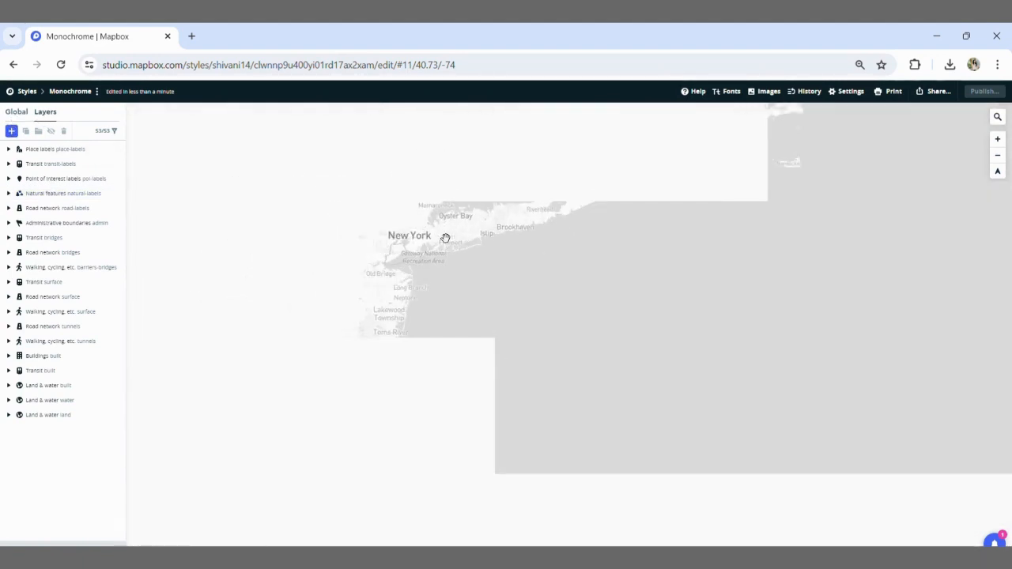
{"action": "scroll", "coordinate": [433, 273], "scroll_direction": "down", "scroll_amount": 5}
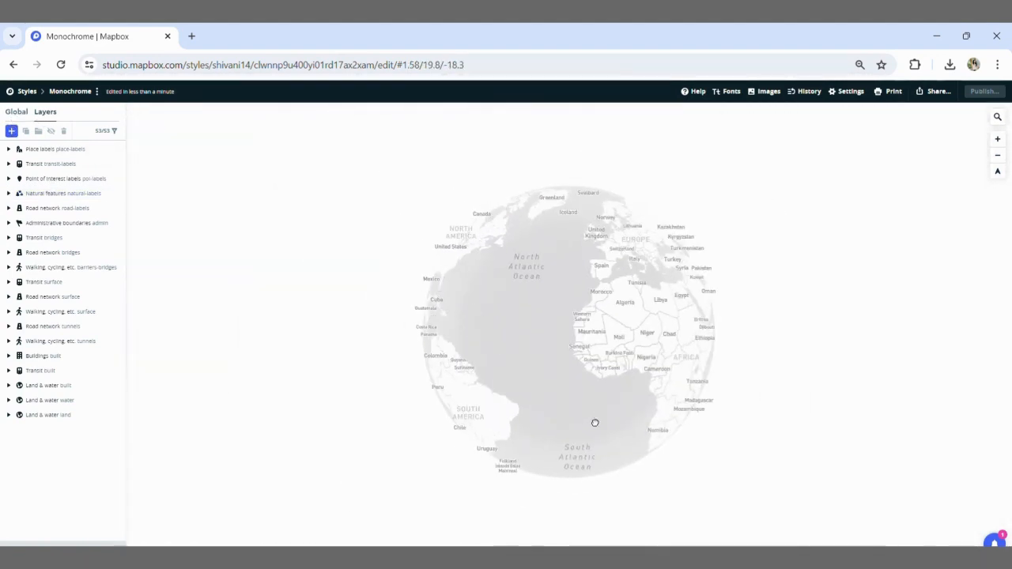
{"action": "left_click_drag", "start_coordinate": [595, 422], "coordinate": [369, 343]}
{"action": "left_click_drag", "start_coordinate": [628, 368], "coordinate": [448, 345]}
{"action": "scroll", "coordinate": [595, 400], "scroll_direction": "up", "scroll_amount": 6}
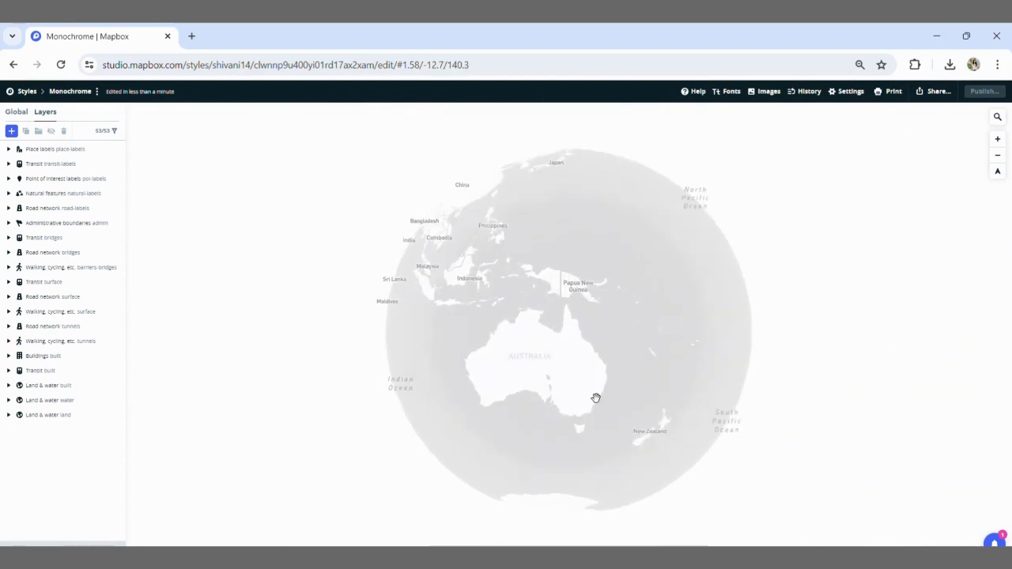
{"action": "scroll", "coordinate": [548, 414], "scroll_direction": "up", "scroll_amount": 3}
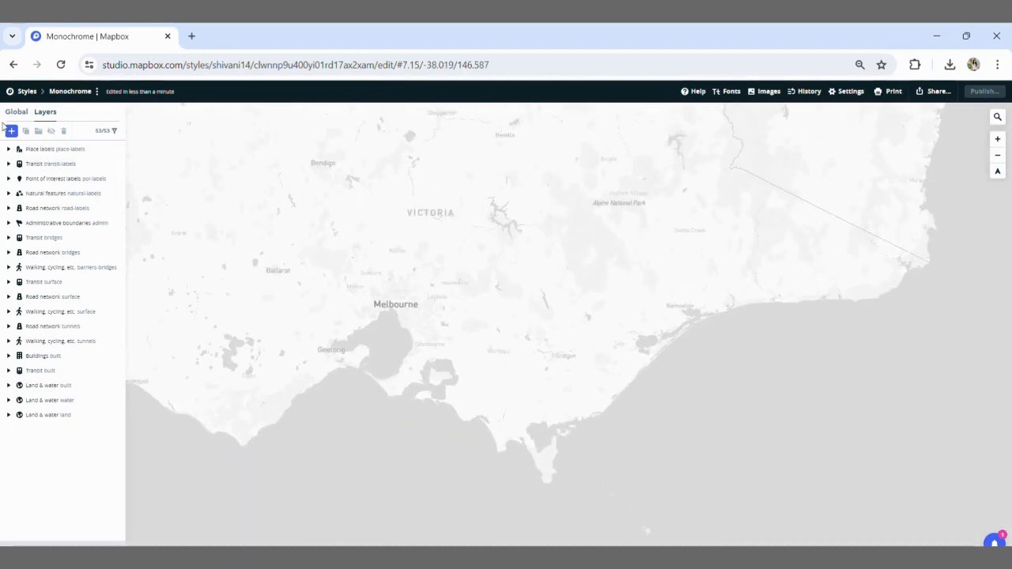
{"action": "left_click", "coordinate": [11, 130]}
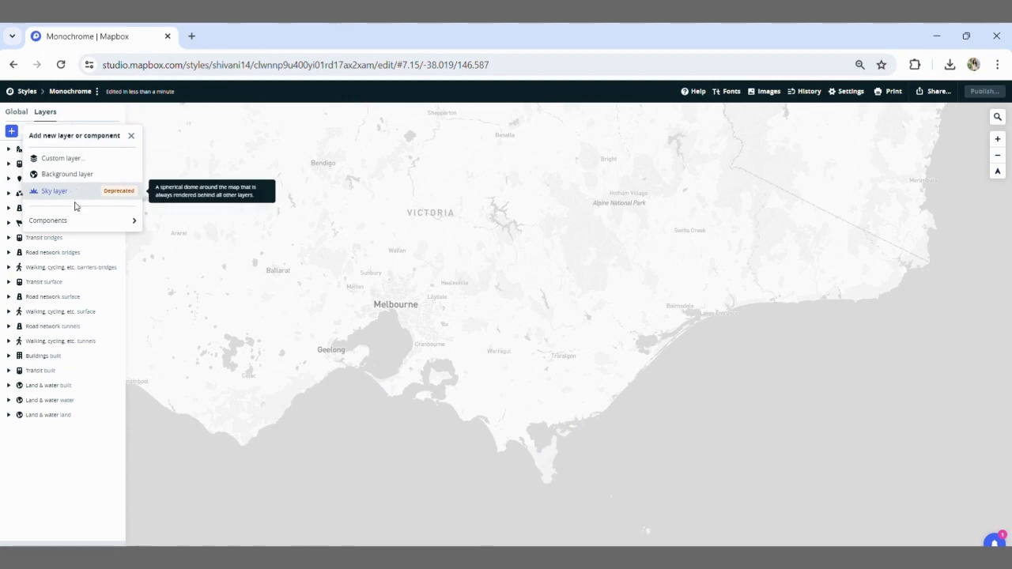
{"action": "left_click", "coordinate": [137, 225]}
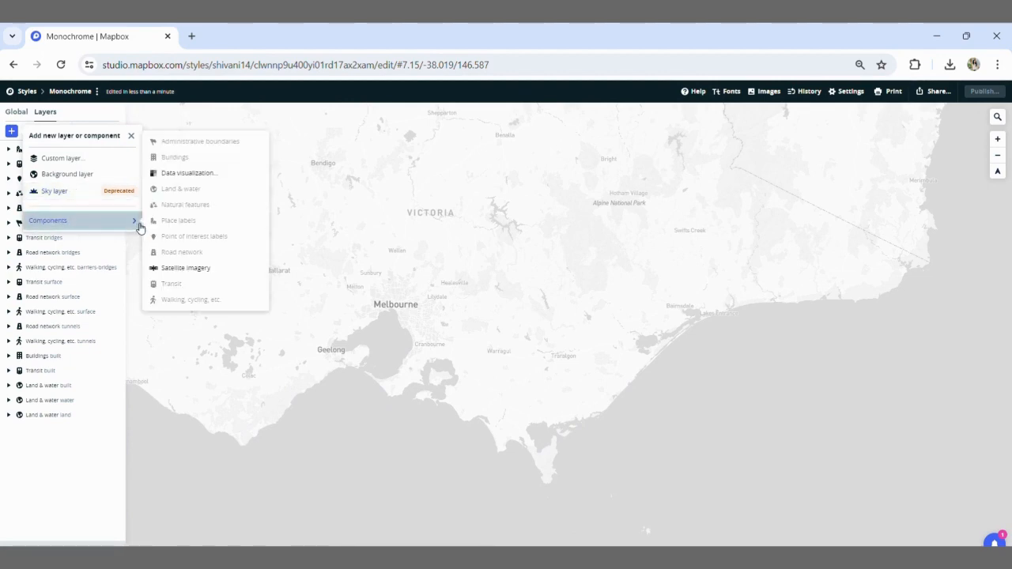
{"action": "left_click", "coordinate": [187, 189]}
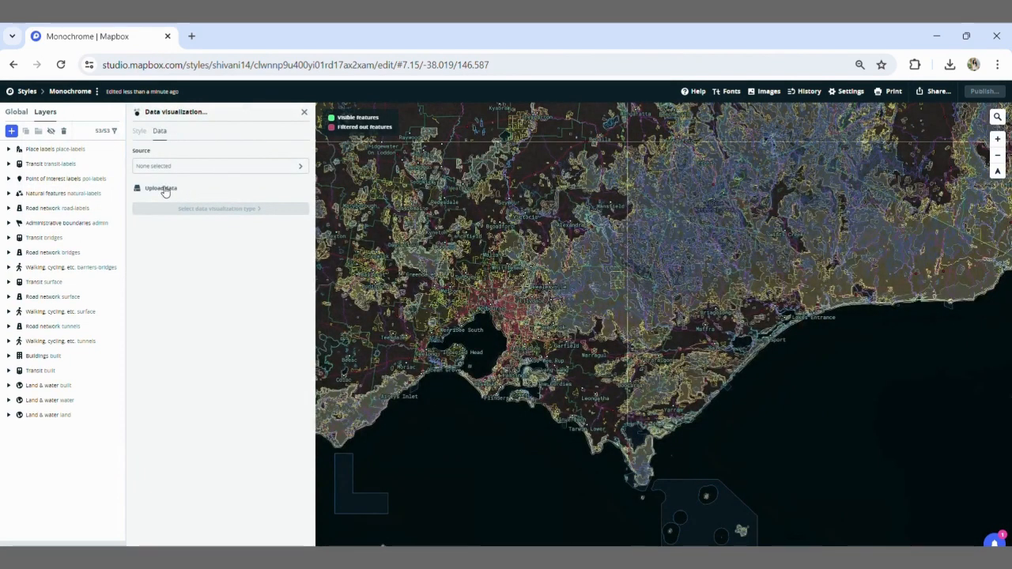
Upload the plants CSV from the 2.2 Atlas of living folder as a new tileset and dismiss the older upload's notification.
{"action": "left_click", "coordinate": [163, 189]}
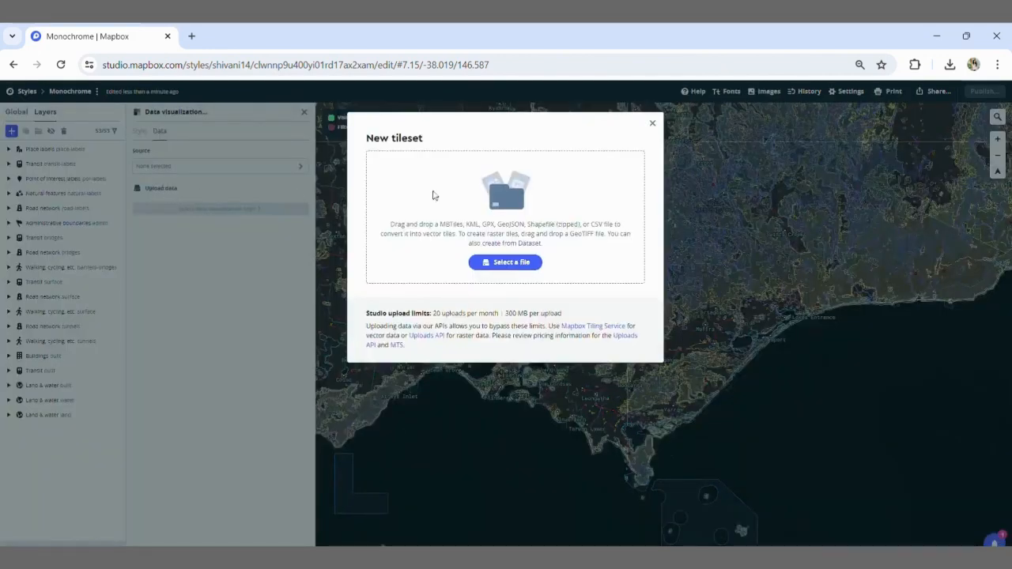
{"action": "left_click", "coordinate": [512, 261]}
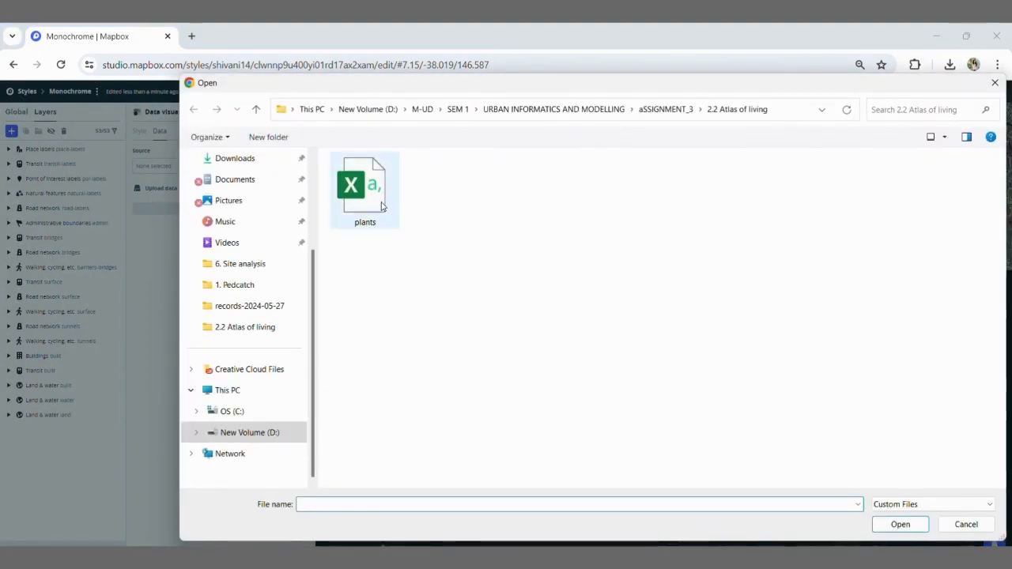
{"action": "left_click", "coordinate": [897, 524]}
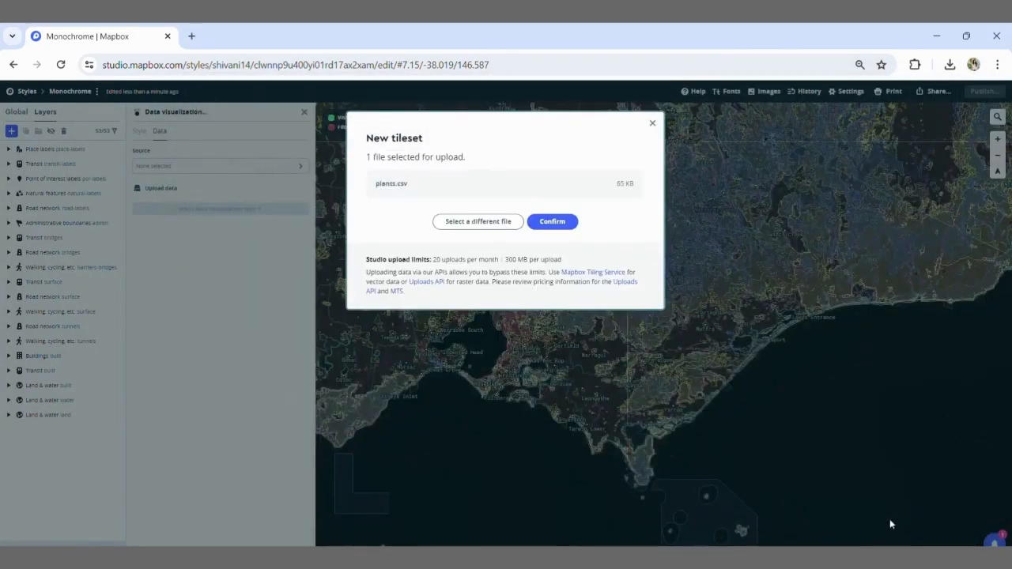
{"action": "left_click", "coordinate": [569, 225]}
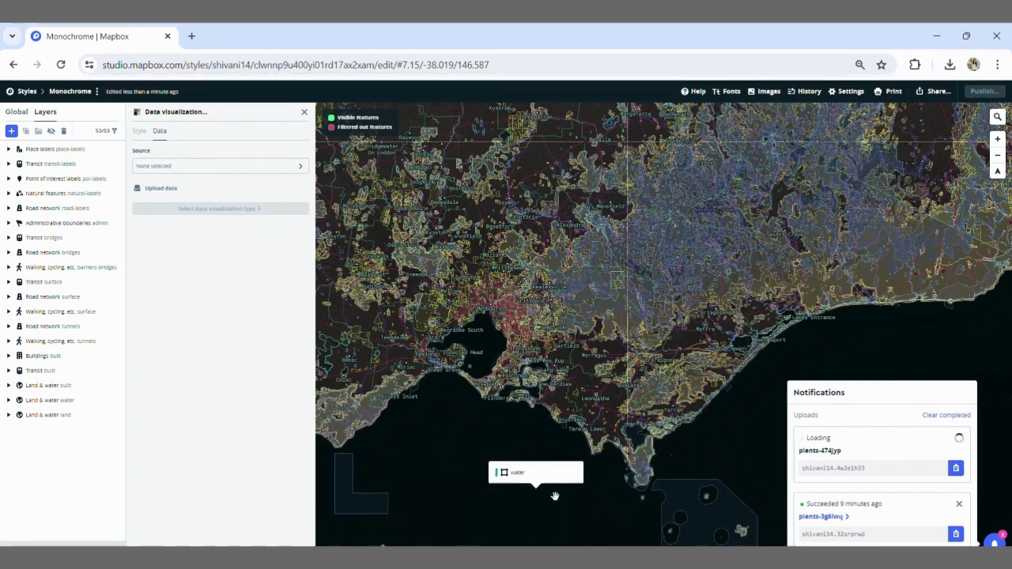
{"action": "left_click", "coordinate": [958, 505]}
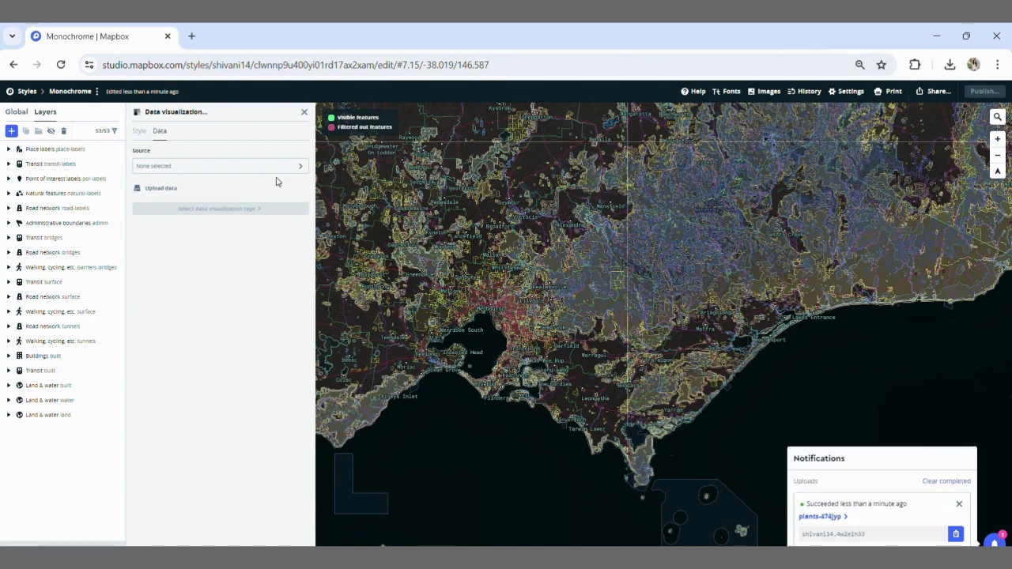
Set the point layer of the newly uploaded plants-474jyp tileset as the data visualization's source.
{"action": "left_click", "coordinate": [161, 167]}
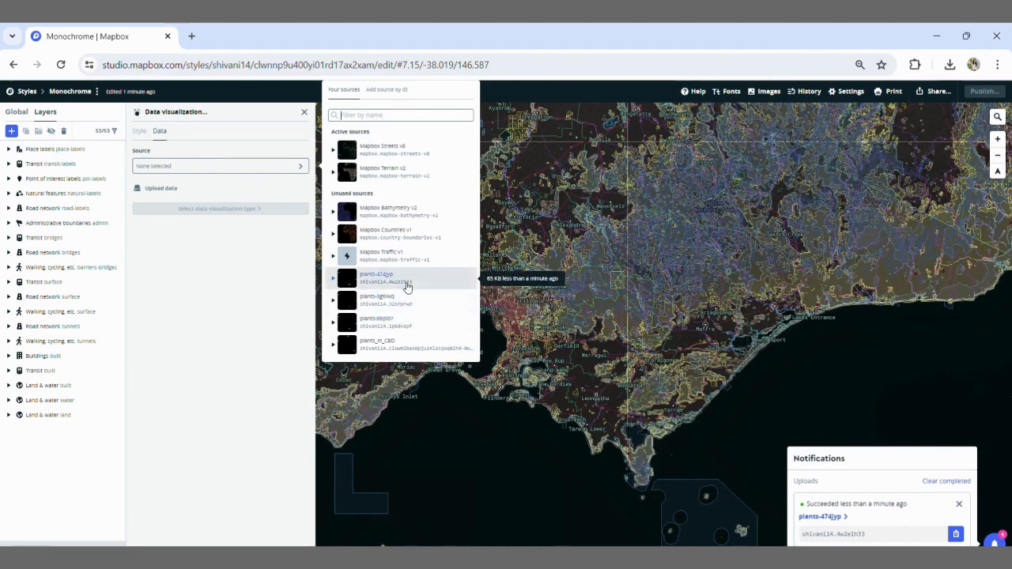
{"action": "left_click", "coordinate": [407, 286]}
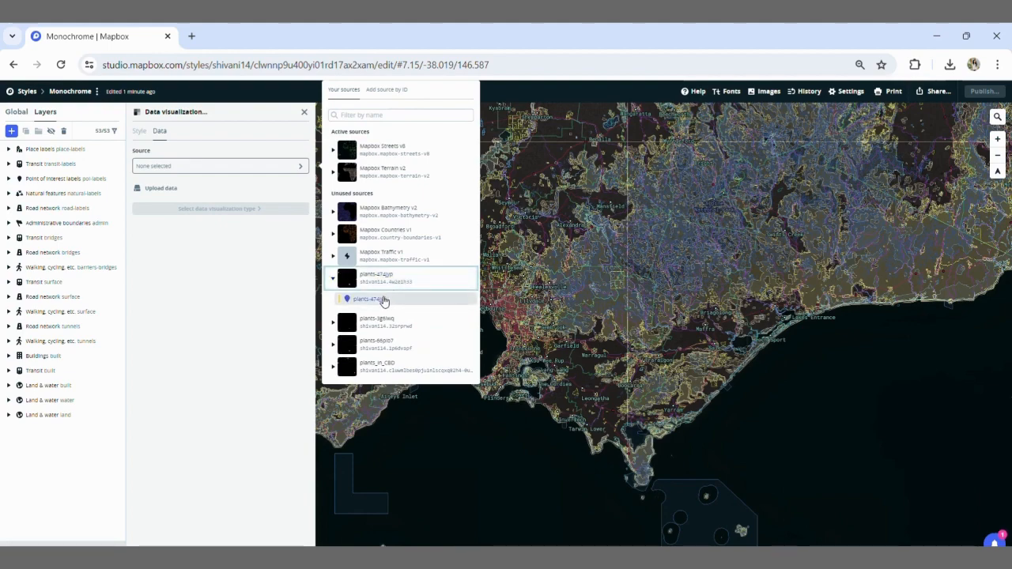
{"action": "left_click", "coordinate": [385, 299]}
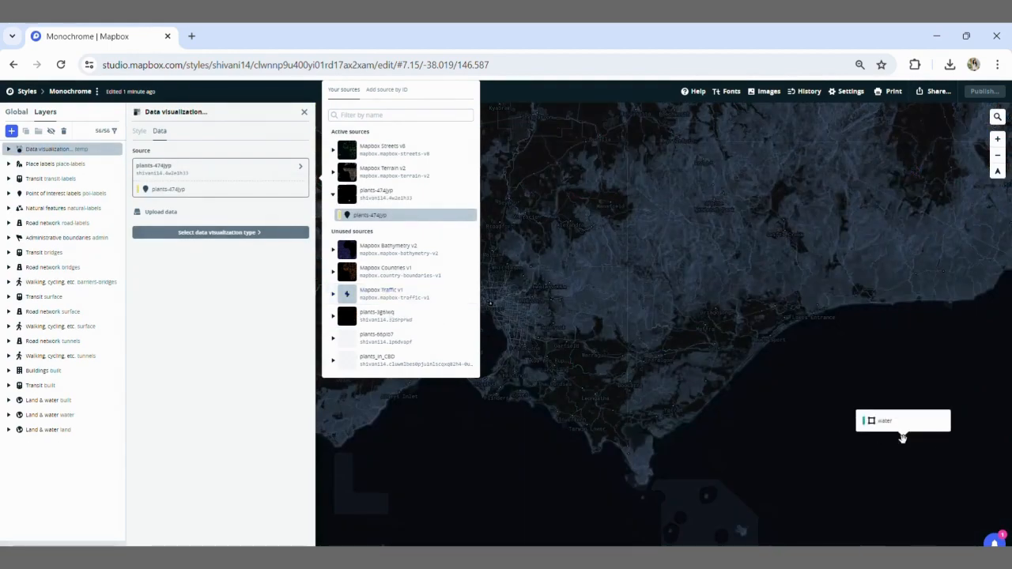
Choose Heatmap as the data visualization type for the plant points around central Melbourne.
{"action": "left_click_drag", "start_coordinate": [710, 405], "coordinate": [835, 380]}
{"action": "scroll", "coordinate": [621, 285], "scroll_direction": "up", "scroll_amount": 8}
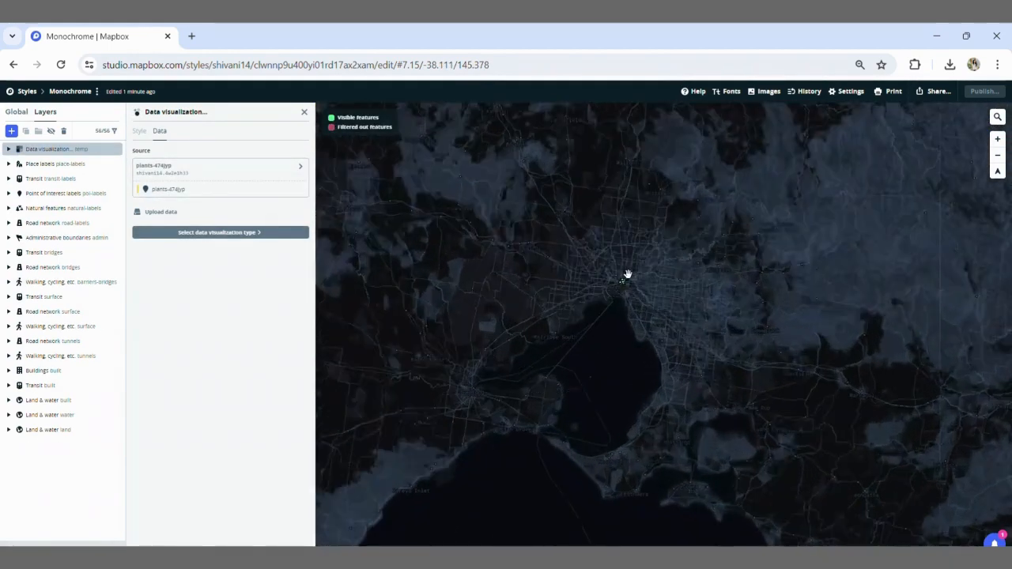
{"action": "left_click", "coordinate": [698, 313]}
{"action": "scroll", "coordinate": [697, 313], "scroll_direction": "up", "scroll_amount": 5}
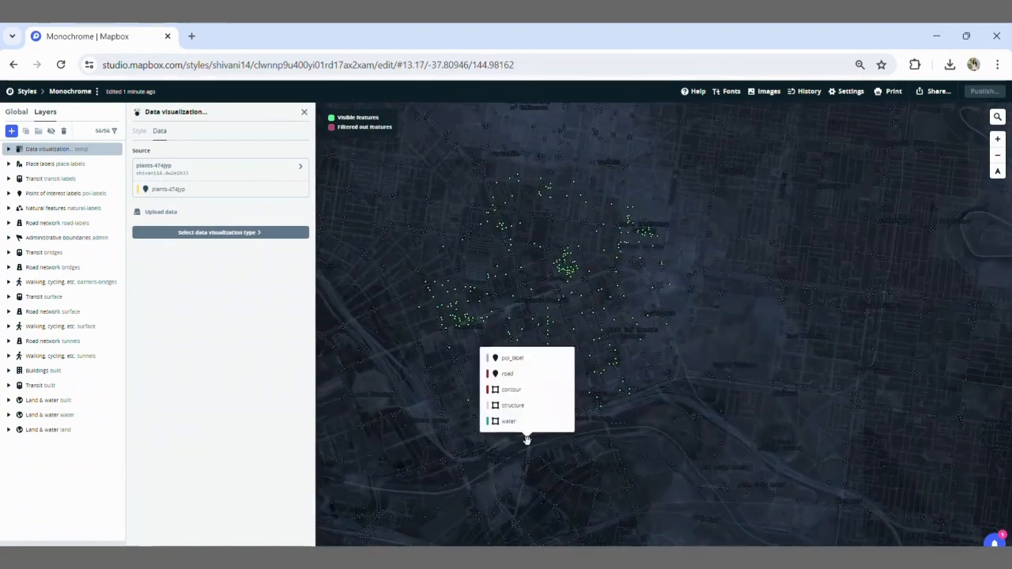
{"action": "left_click_drag", "start_coordinate": [765, 438], "coordinate": [849, 447]}
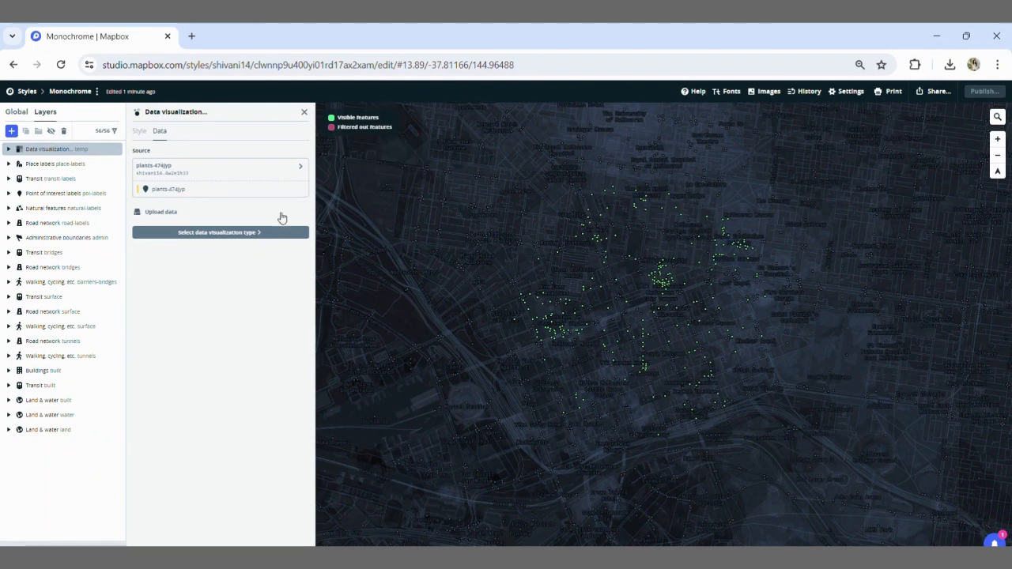
{"action": "left_click", "coordinate": [264, 233]}
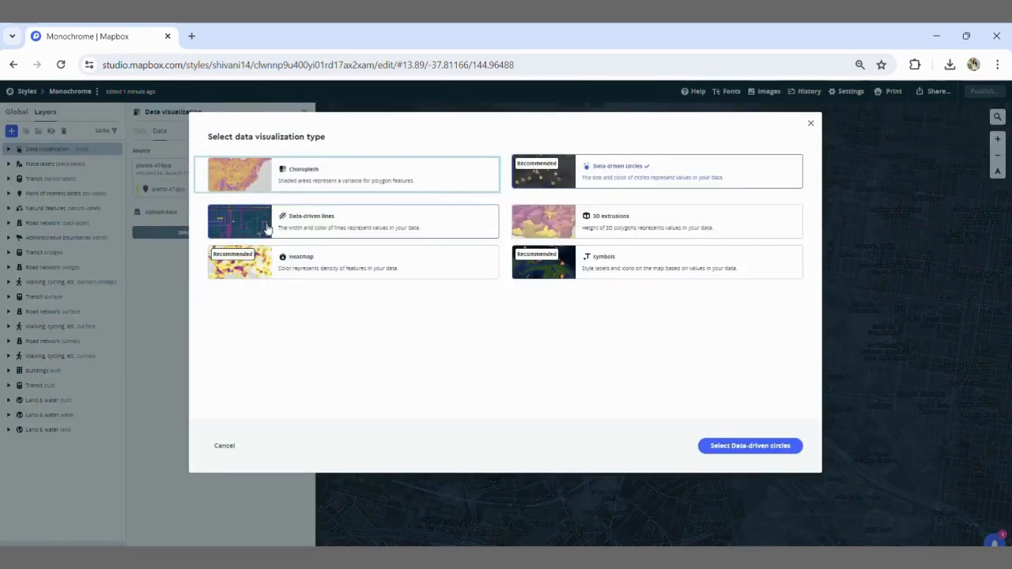
{"action": "left_click", "coordinate": [334, 263]}
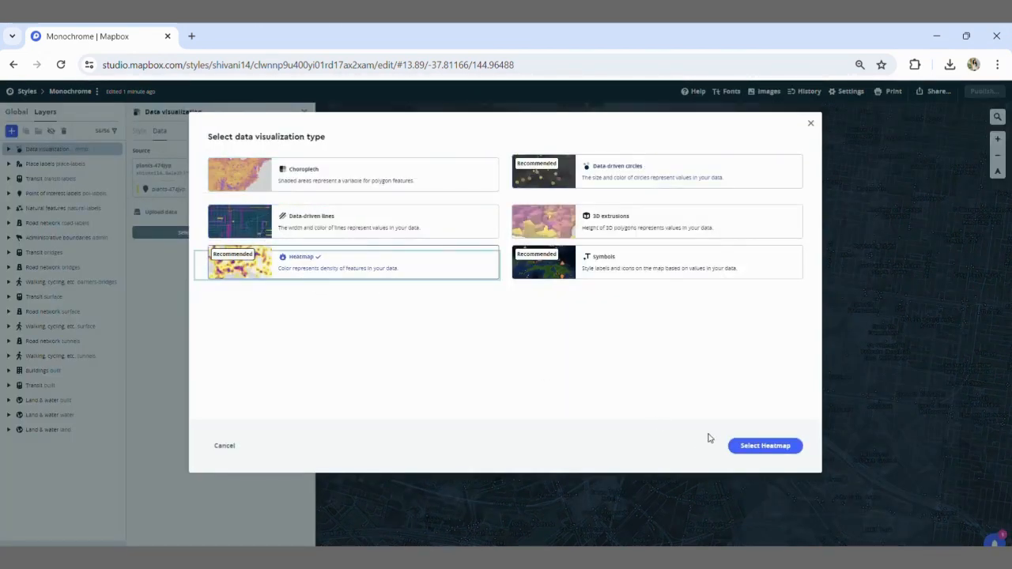
{"action": "left_click", "coordinate": [743, 447]}
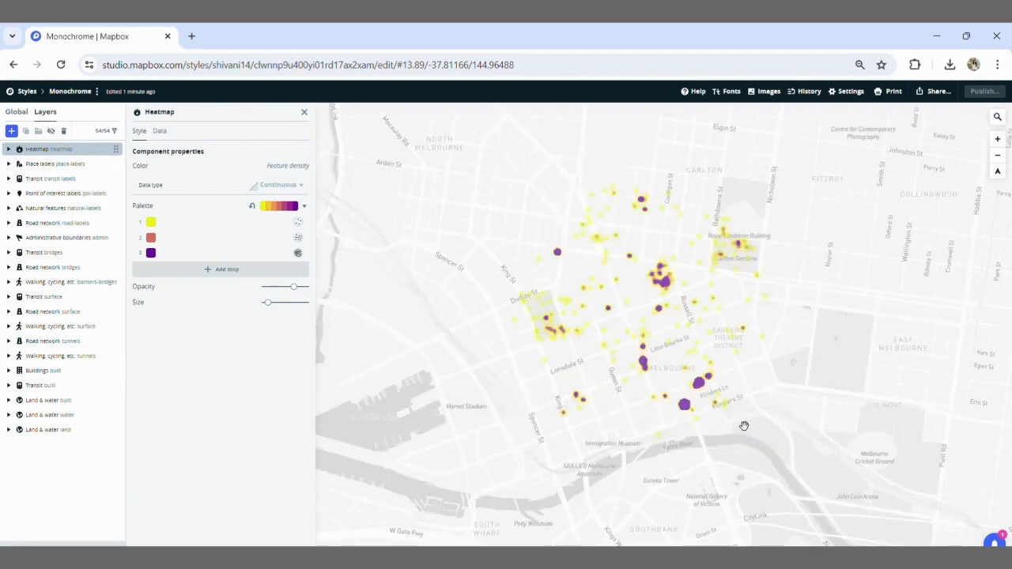
Raise the heatmap's opacity to the maximum and enlarge its size to roughly three quarters of the available range.
{"action": "scroll", "coordinate": [684, 311], "scroll_direction": "up", "scroll_amount": 5}
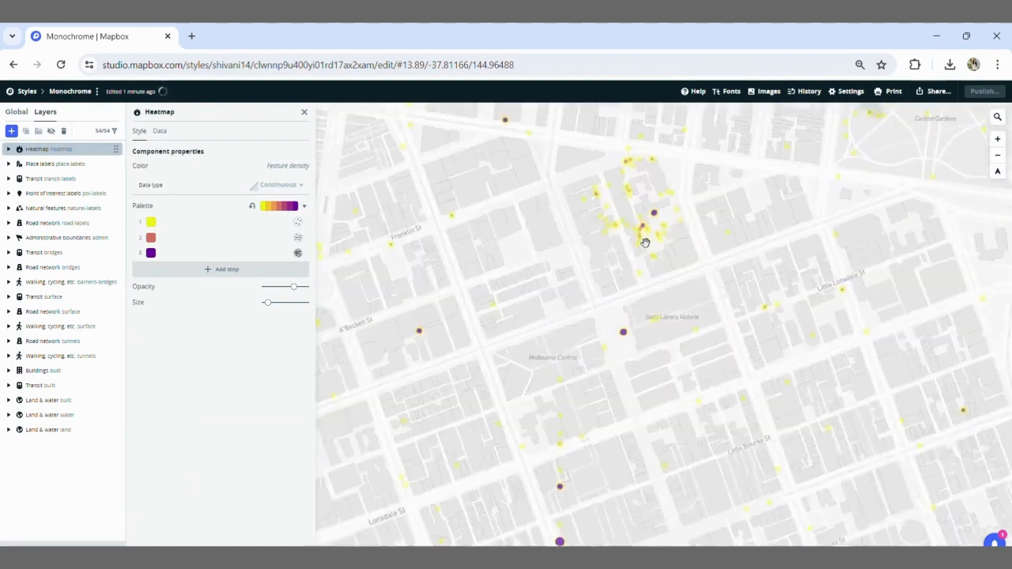
{"action": "scroll", "coordinate": [645, 242], "scroll_direction": "up", "scroll_amount": 10}
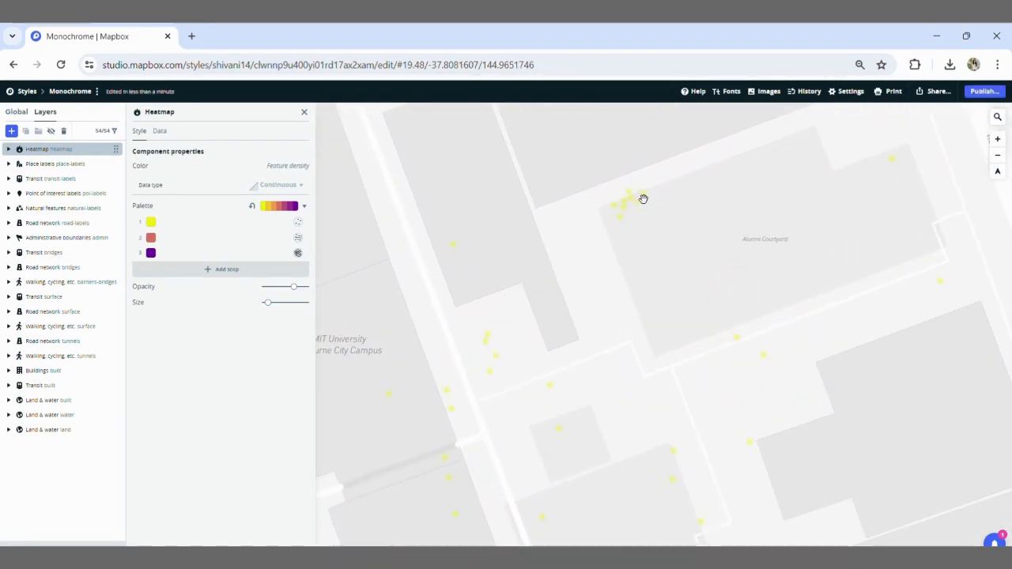
{"action": "scroll", "coordinate": [643, 199], "scroll_direction": "down", "scroll_amount": 3}
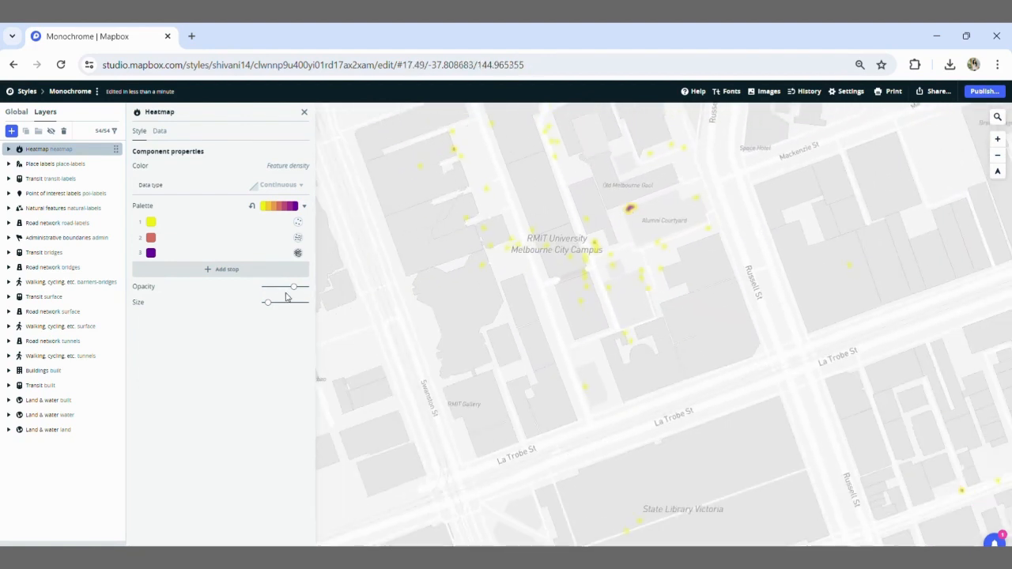
{"action": "mouse_move", "coordinate": [293, 286]}
{"action": "left_mouse_down"}
{"action": "mouse_move", "coordinate": [280, 301]}
{"action": "mouse_move", "coordinate": [300, 303]}
{"action": "left_mouse_up"}
{"action": "scroll", "coordinate": [554, 269], "scroll_direction": "down", "scroll_amount": 5}
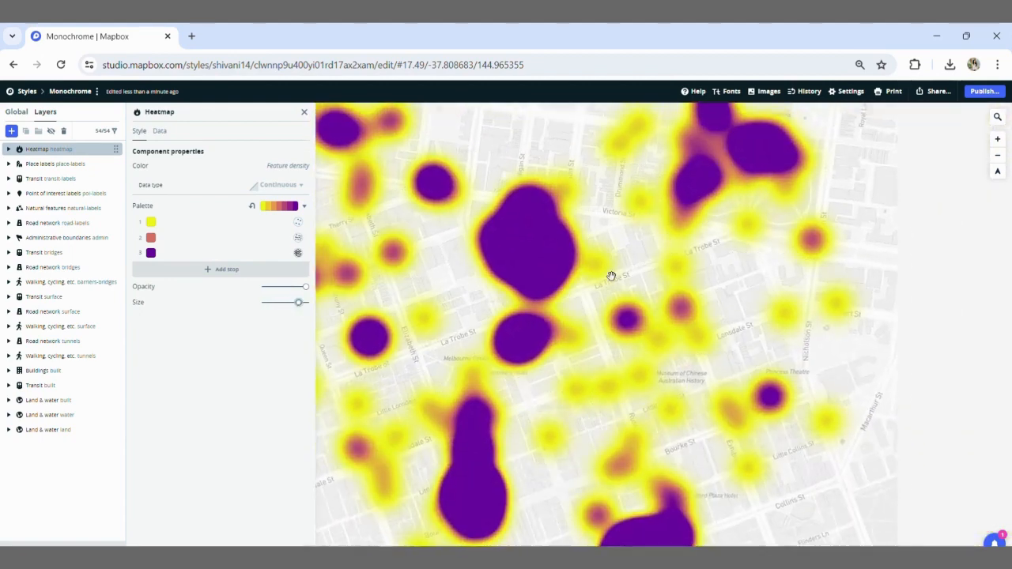
{"action": "scroll", "coordinate": [607, 283], "scroll_direction": "up", "scroll_amount": 2}
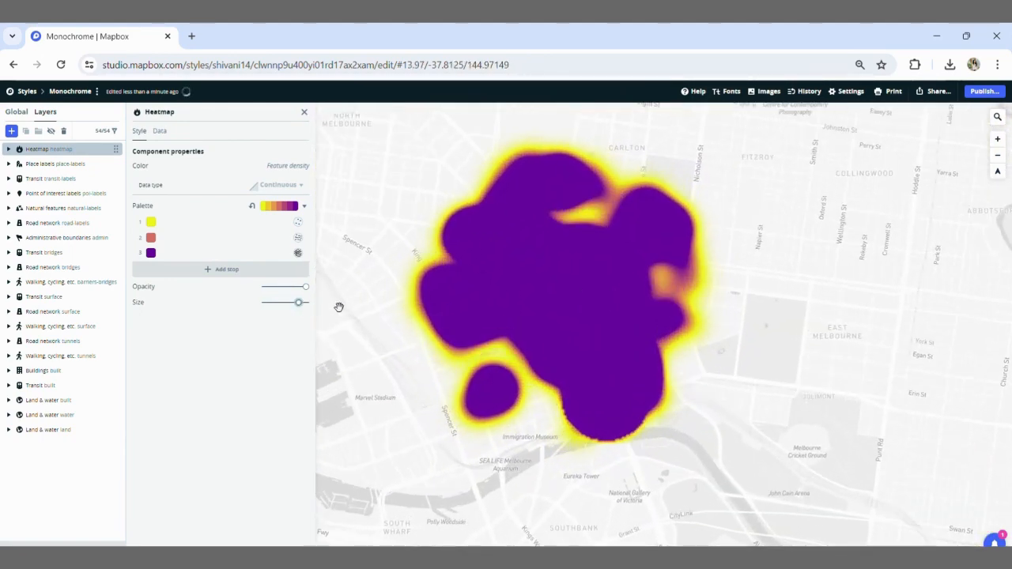
Reduce the heatmap's size to about one third of its range and recolor the third palette stop bright green, hsl(130, 80%, 65%).
{"action": "left_click_drag", "start_coordinate": [303, 309], "coordinate": [277, 299]}
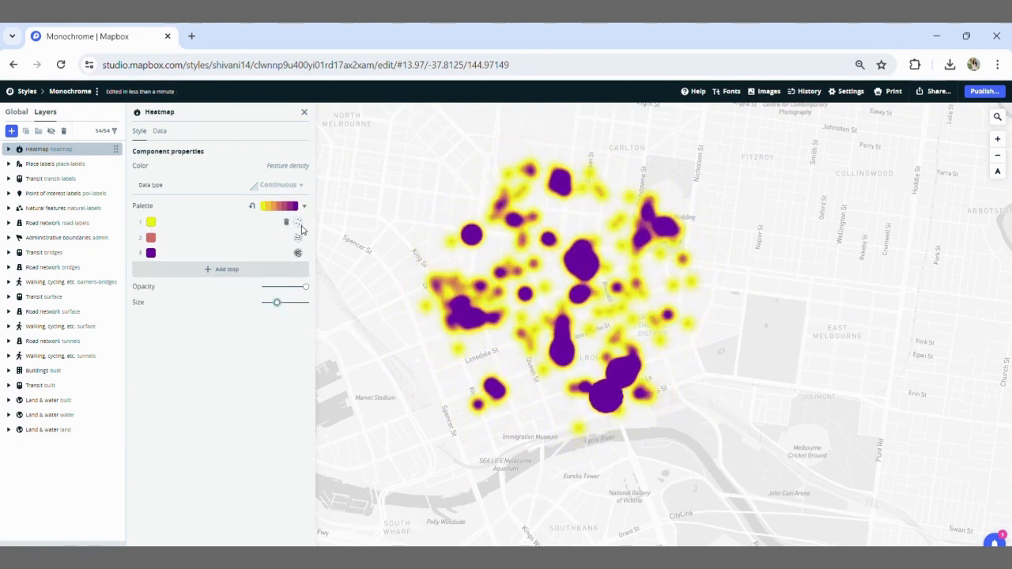
{"action": "left_click", "coordinate": [151, 252]}
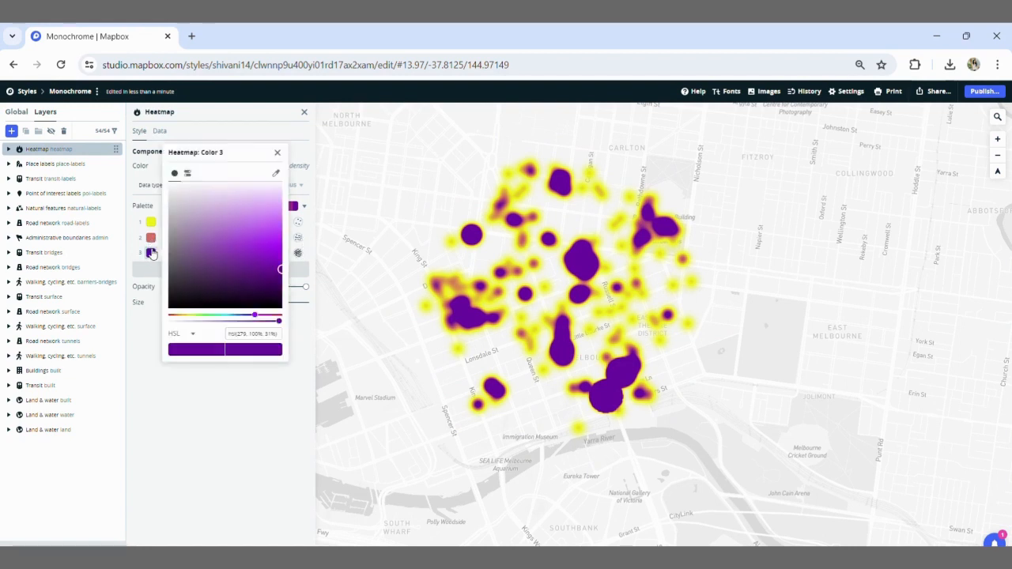
{"action": "left_click", "coordinate": [151, 253]}
{"action": "left_click", "coordinate": [151, 252]}
{"action": "left_click", "coordinate": [197, 244]}
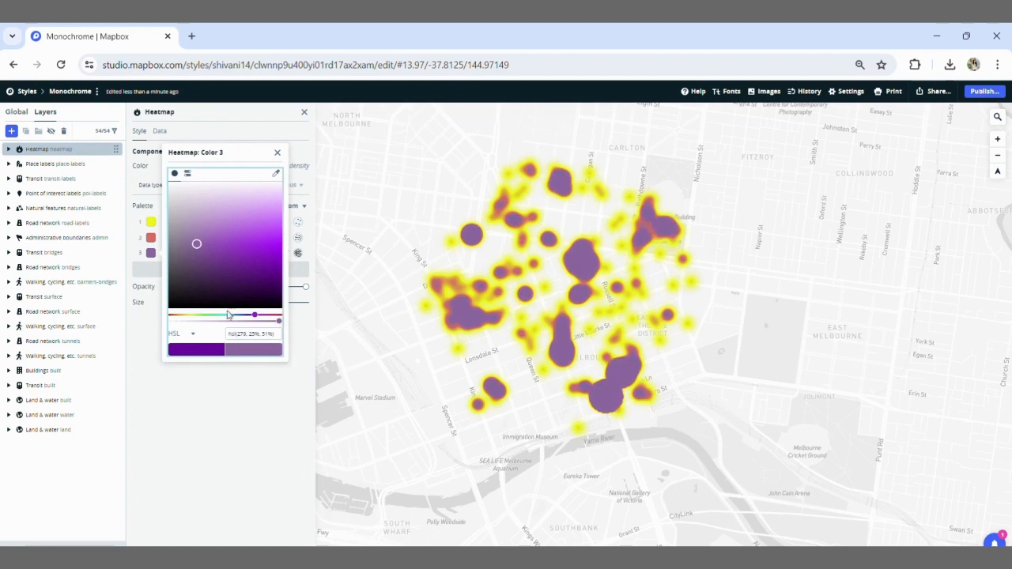
{"action": "left_click_drag", "start_coordinate": [228, 314], "coordinate": [215, 316]}
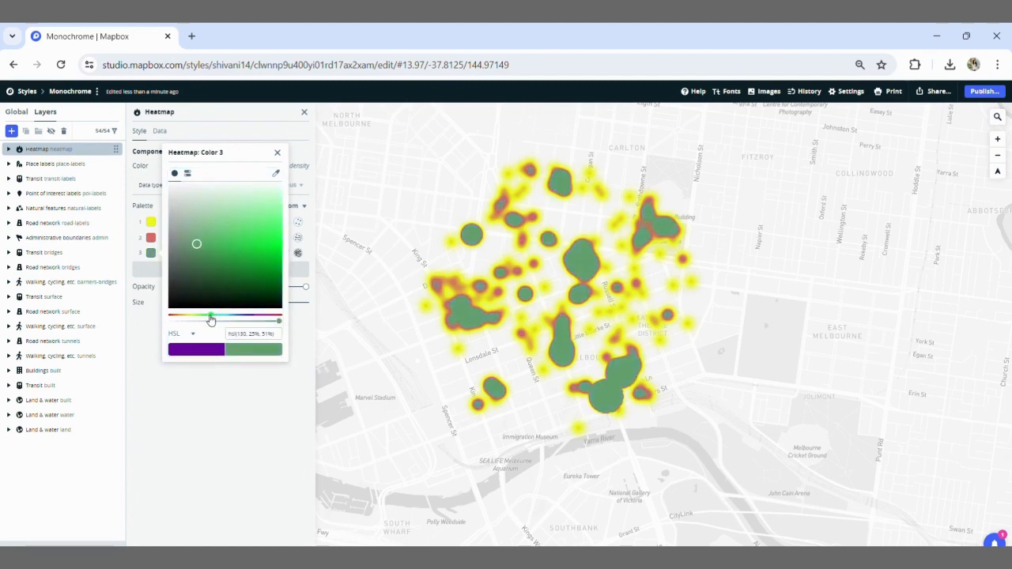
{"action": "left_click", "coordinate": [226, 238]}
{"action": "left_click", "coordinate": [266, 239]}
{"action": "left_click", "coordinate": [260, 226]}
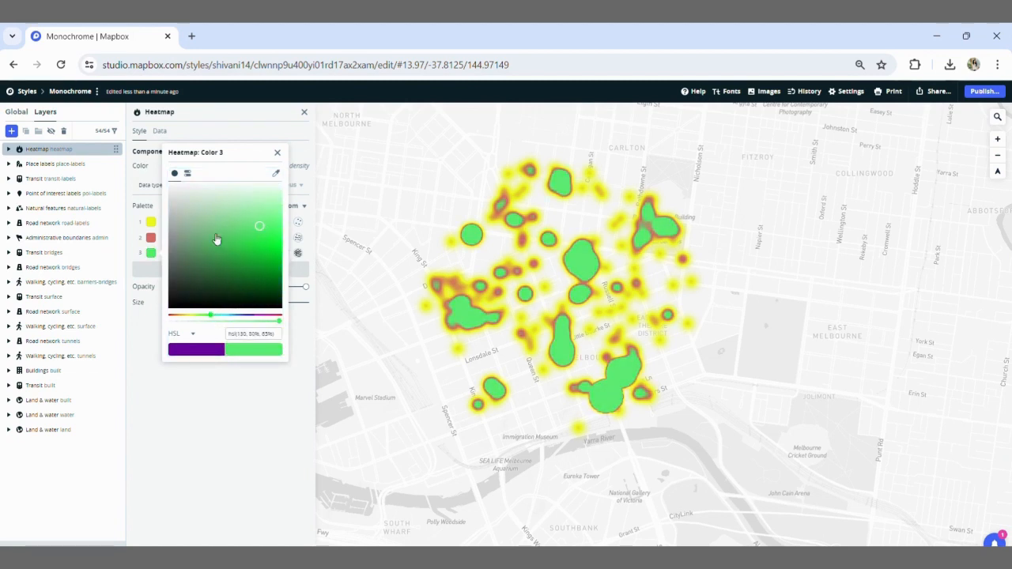
Recolor the first palette stop of the heatmap from yellow to a dark slate shade.
{"action": "left_click", "coordinate": [150, 224]}
{"action": "left_click", "coordinate": [150, 225]}
{"action": "left_click", "coordinate": [150, 225]}
{"action": "left_click", "coordinate": [152, 225]}
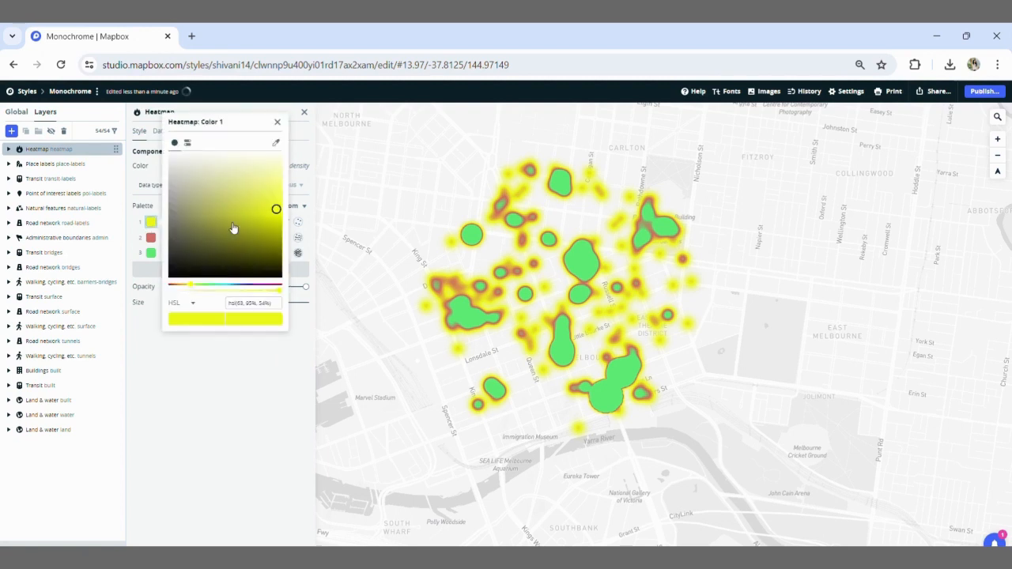
{"action": "left_click_drag", "start_coordinate": [232, 229], "coordinate": [228, 283]}
Recolor the heatmap's second palette stop dark teal green, hsl(167, 45%, 29%), and close the color picker.
{"action": "left_click", "coordinate": [153, 240]}
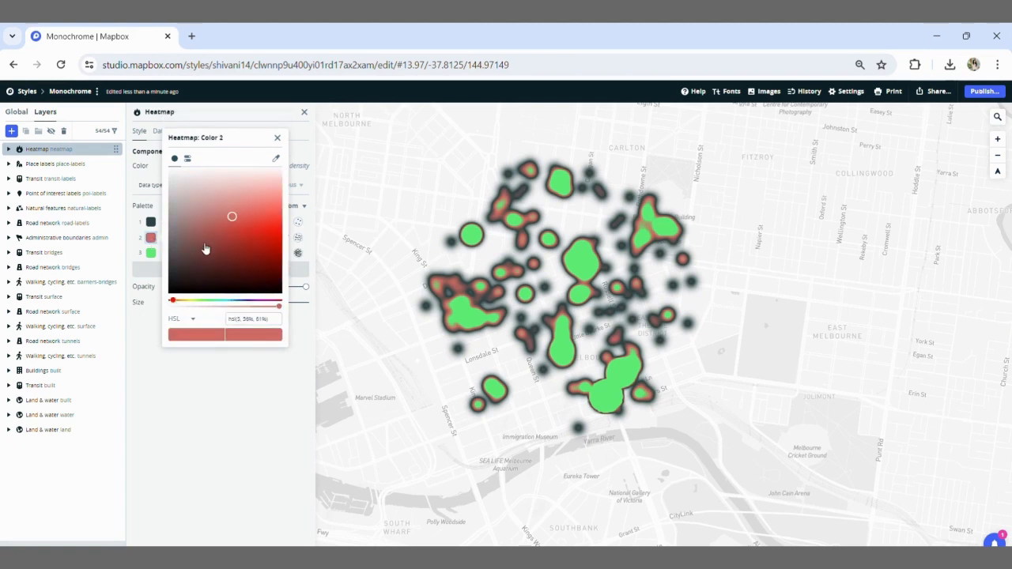
{"action": "left_click", "coordinate": [228, 235]}
{"action": "left_click_drag", "start_coordinate": [220, 239], "coordinate": [219, 256]}
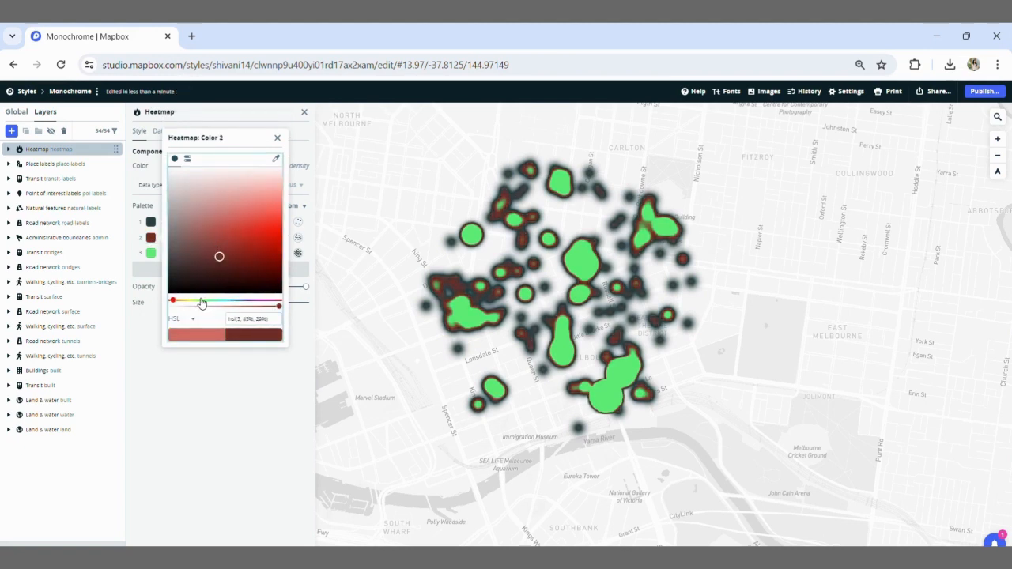
{"action": "mouse_move", "coordinate": [202, 303]}
{"action": "left_mouse_down"}
{"action": "mouse_move", "coordinate": [192, 303]}
{"action": "mouse_move", "coordinate": [219, 302]}
{"action": "left_mouse_up"}
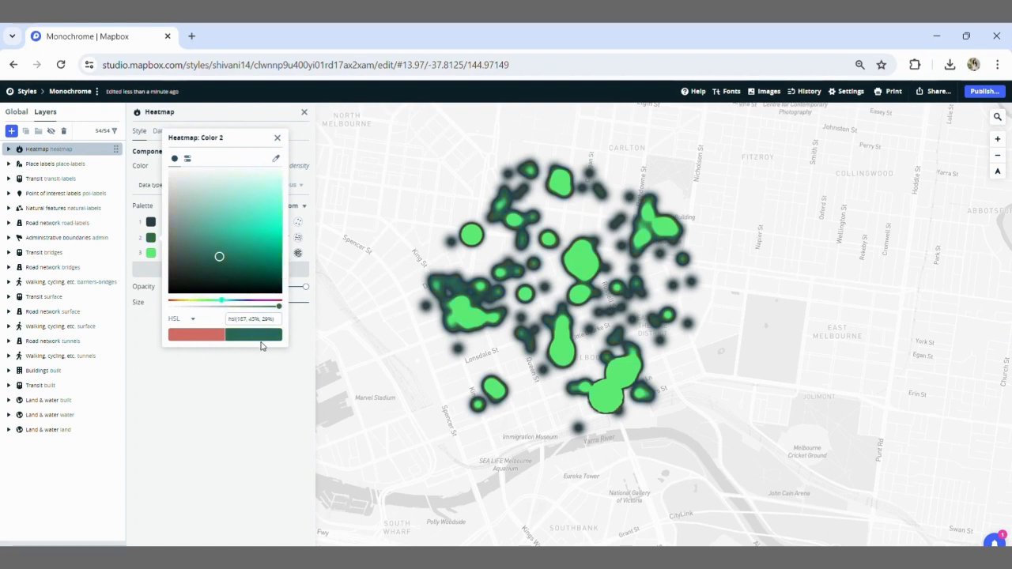
{"action": "left_click", "coordinate": [243, 373]}
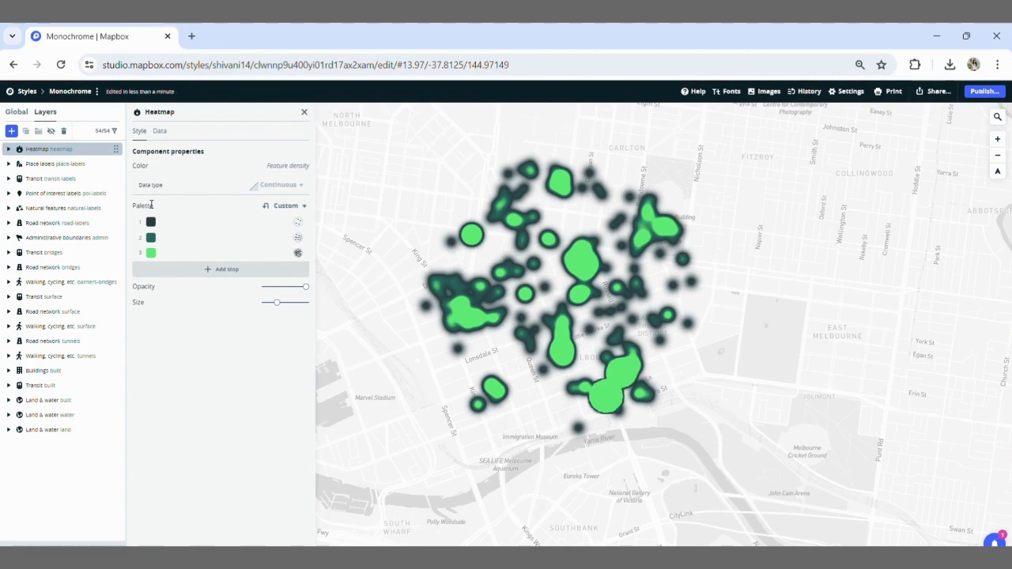
Add another data visualization component and set the plants-66pib7 point layer as its source.
{"action": "left_click", "coordinate": [11, 131]}
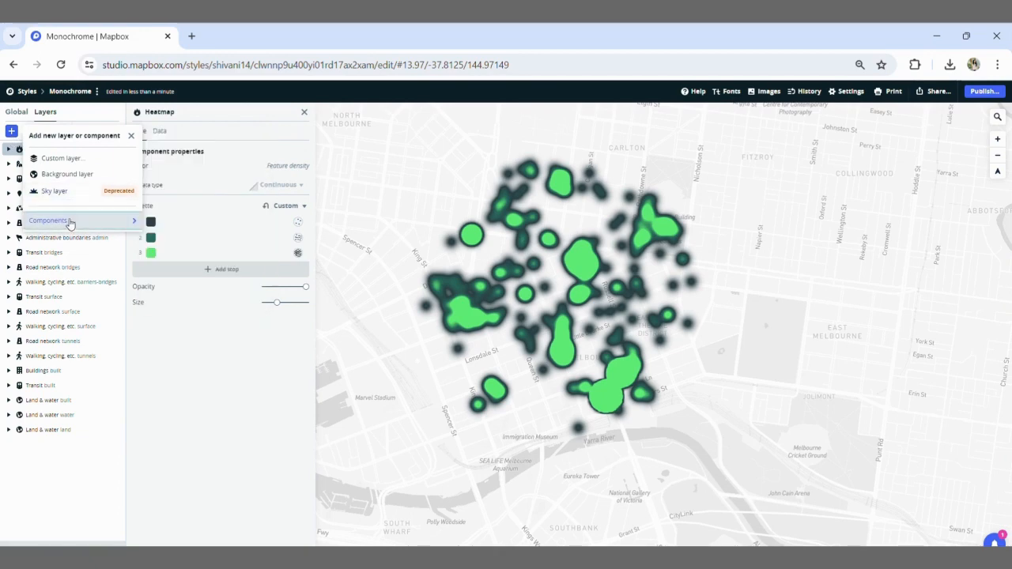
{"action": "mouse_move", "coordinate": [69, 221]}
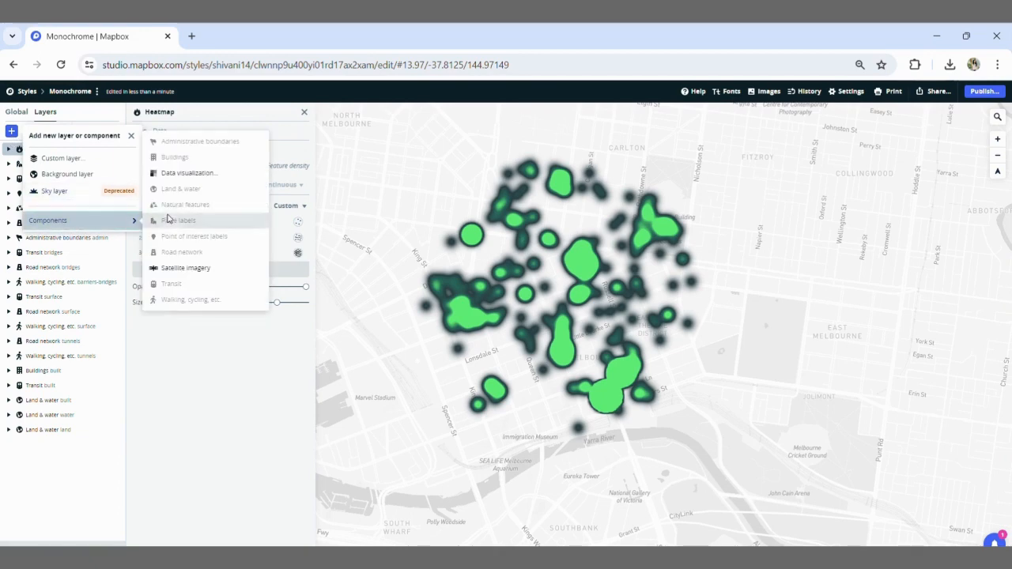
{"action": "left_click", "coordinate": [181, 171]}
{"action": "left_click", "coordinate": [185, 173]}
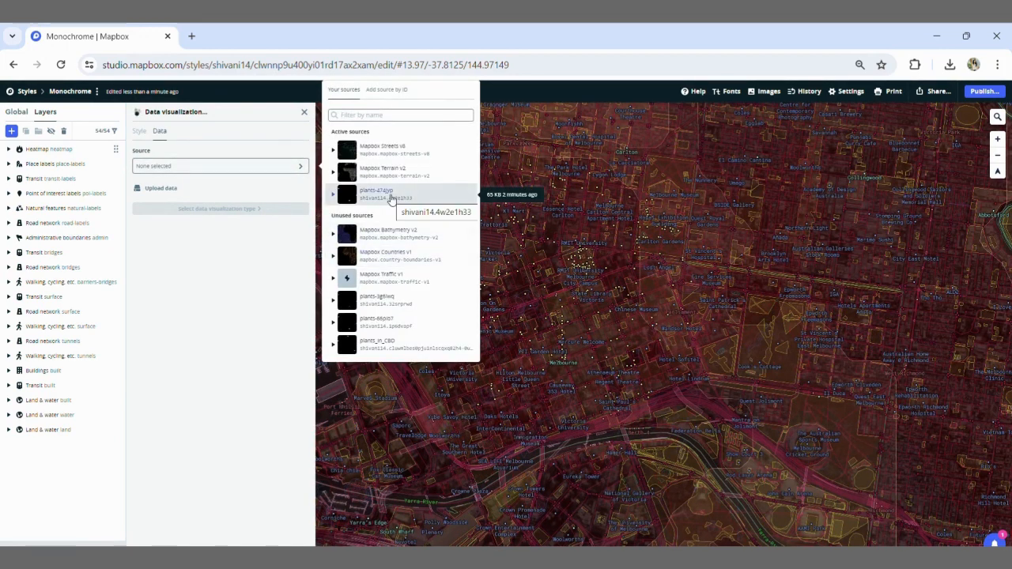
{"action": "left_click", "coordinate": [396, 307]}
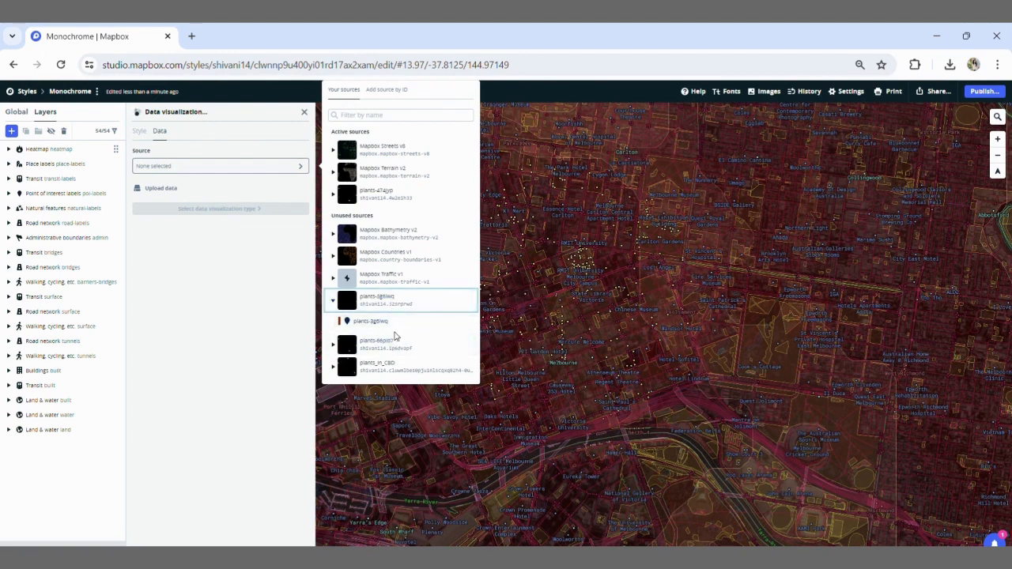
{"action": "left_click", "coordinate": [390, 344]}
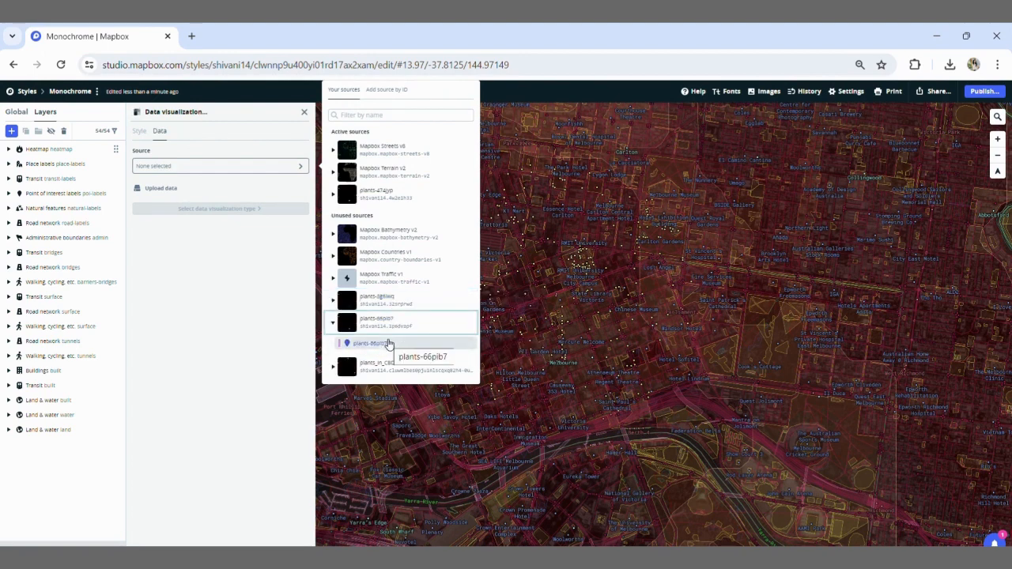
{"action": "left_click", "coordinate": [389, 344]}
{"action": "left_click", "coordinate": [553, 301]}
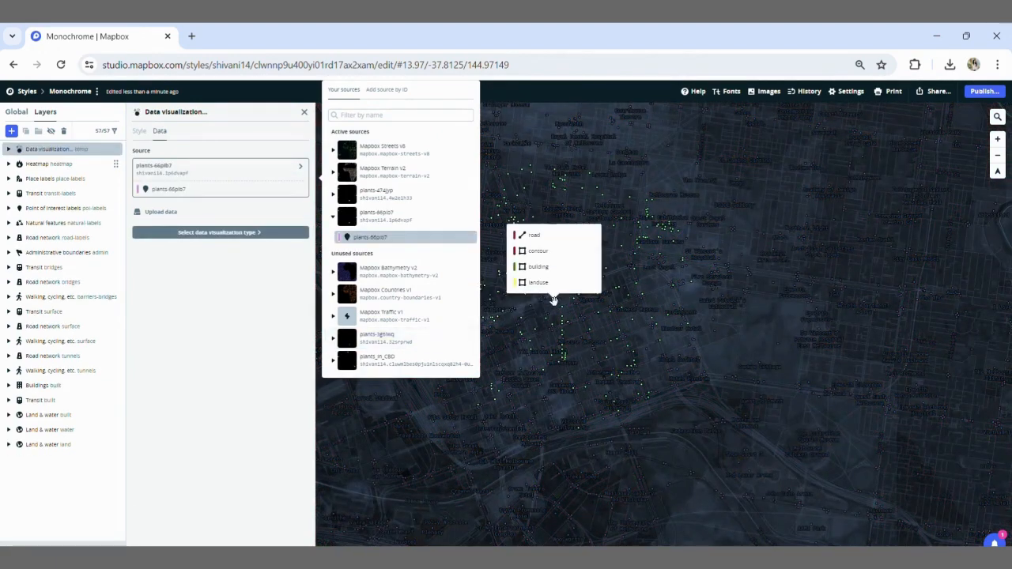
Choose Symbols as the visualization type for the plants-66pib7 points.
{"action": "left_click", "coordinate": [179, 233]}
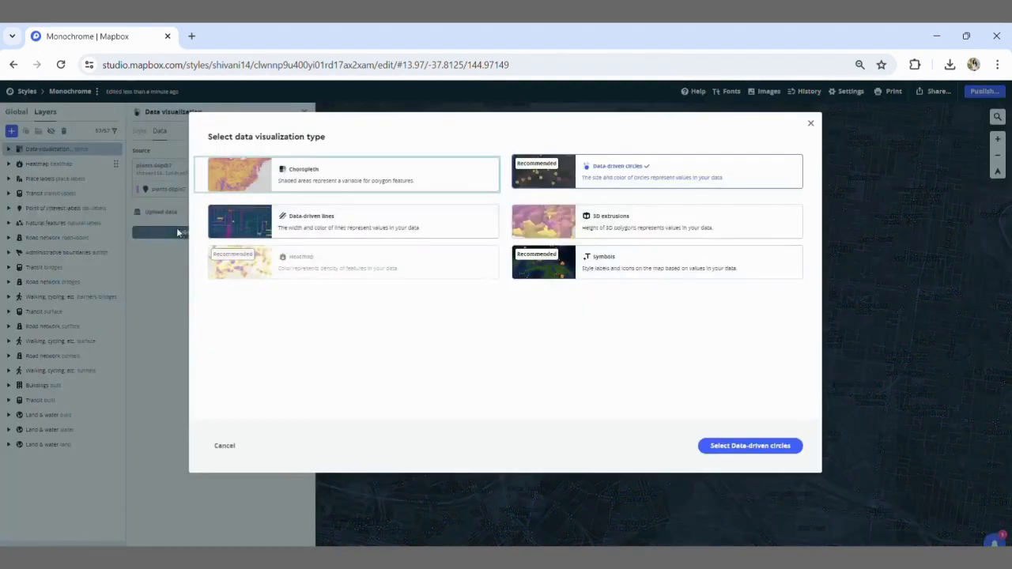
{"action": "left_click", "coordinate": [626, 264]}
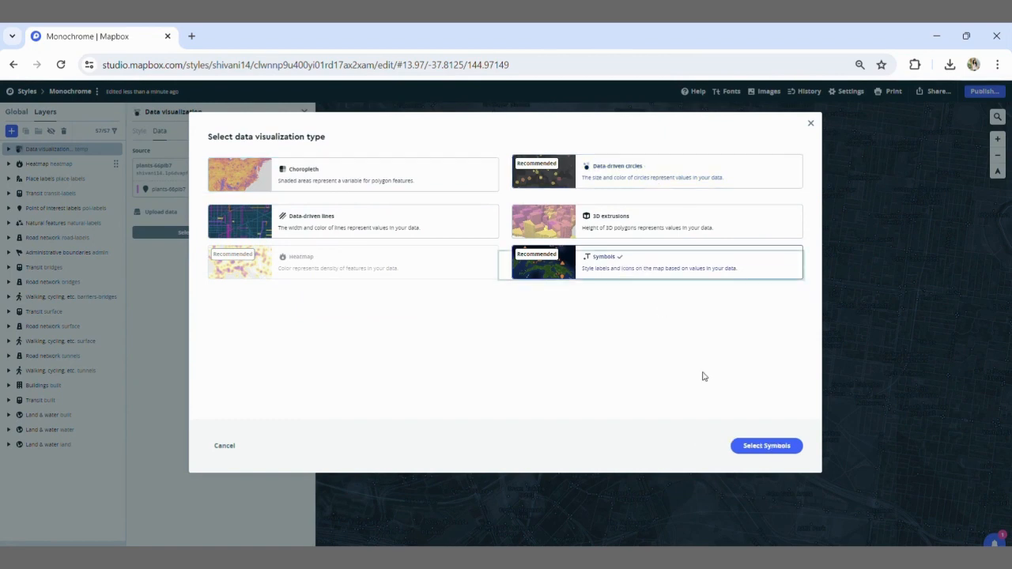
{"action": "left_click", "coordinate": [750, 445]}
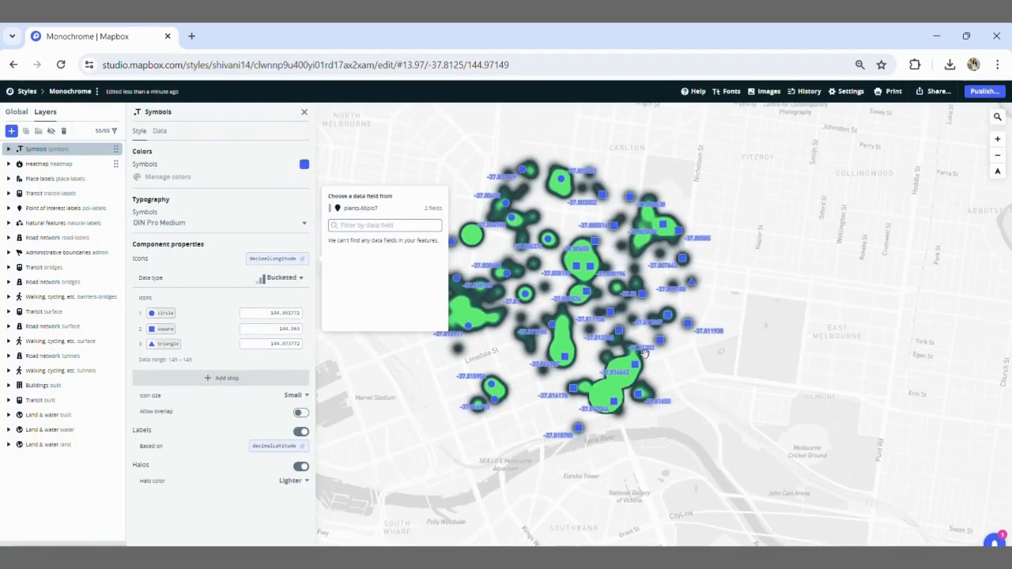
Replace the circle icon of the first symbol stop with the tw-national-2 icon.
{"action": "scroll", "coordinate": [631, 300], "scroll_direction": "up", "scroll_amount": 5}
{"action": "scroll", "coordinate": [631, 300], "scroll_direction": "up", "scroll_amount": 3}
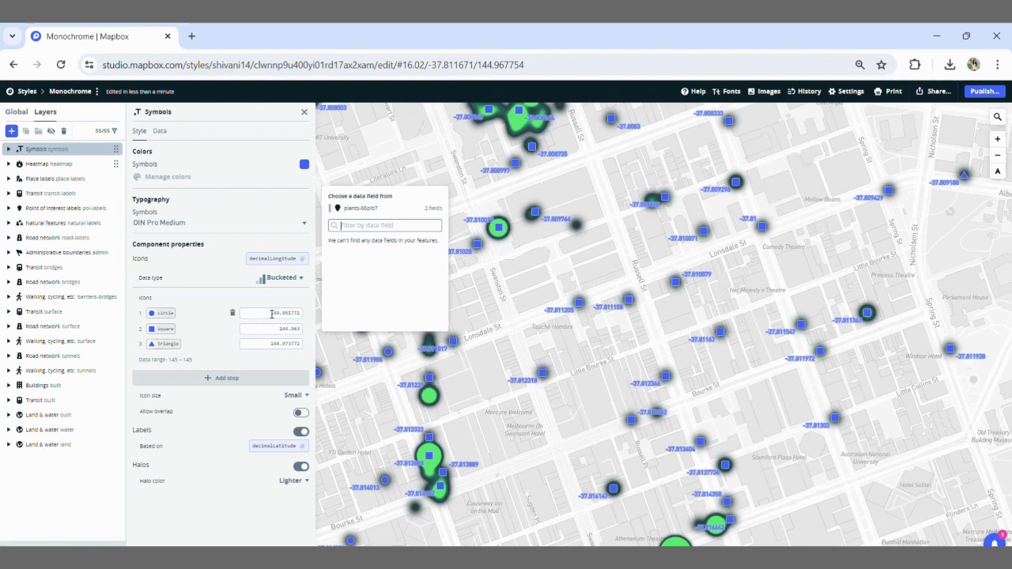
{"action": "left_click", "coordinate": [158, 313]}
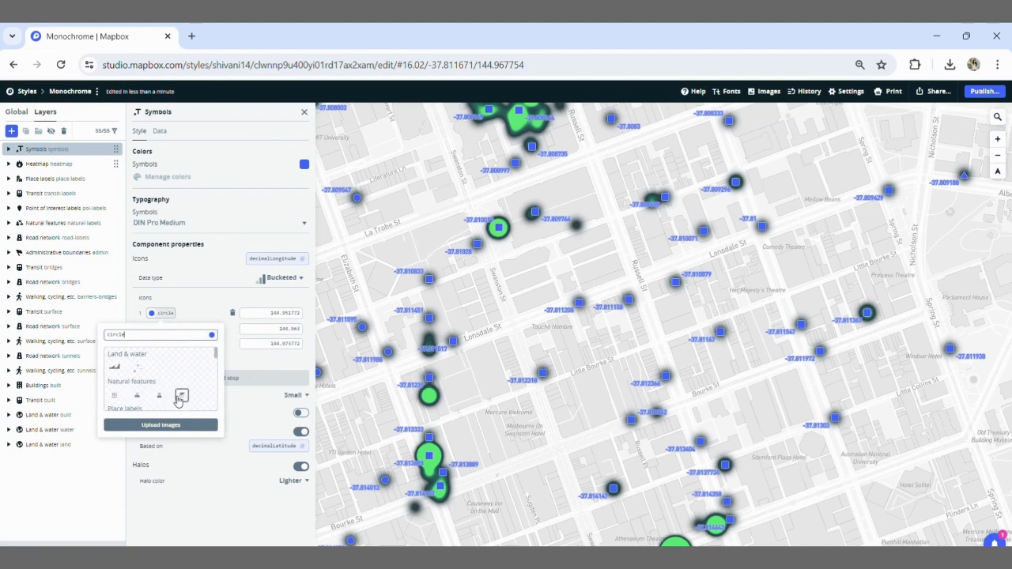
{"action": "scroll", "coordinate": [134, 372], "scroll_direction": "down", "scroll_amount": 2}
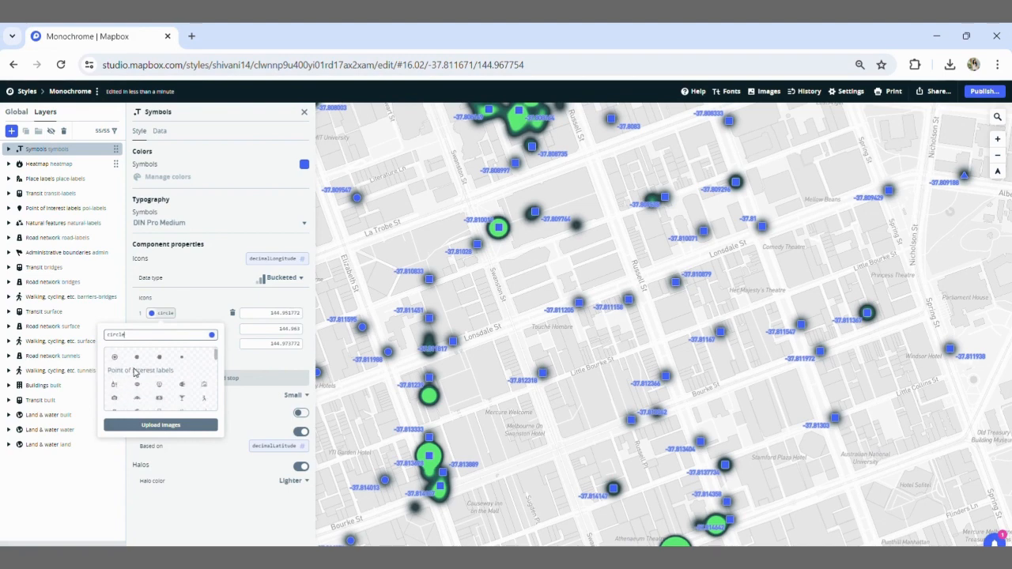
{"action": "scroll", "coordinate": [192, 389], "scroll_direction": "down", "scroll_amount": 2}
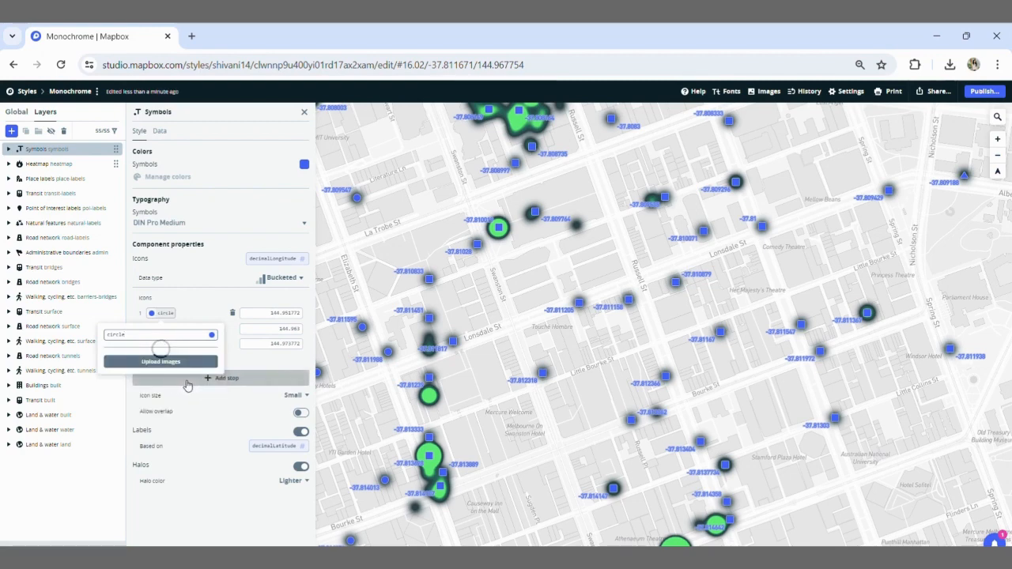
{"action": "scroll", "coordinate": [182, 356], "scroll_direction": "down", "scroll_amount": 3}
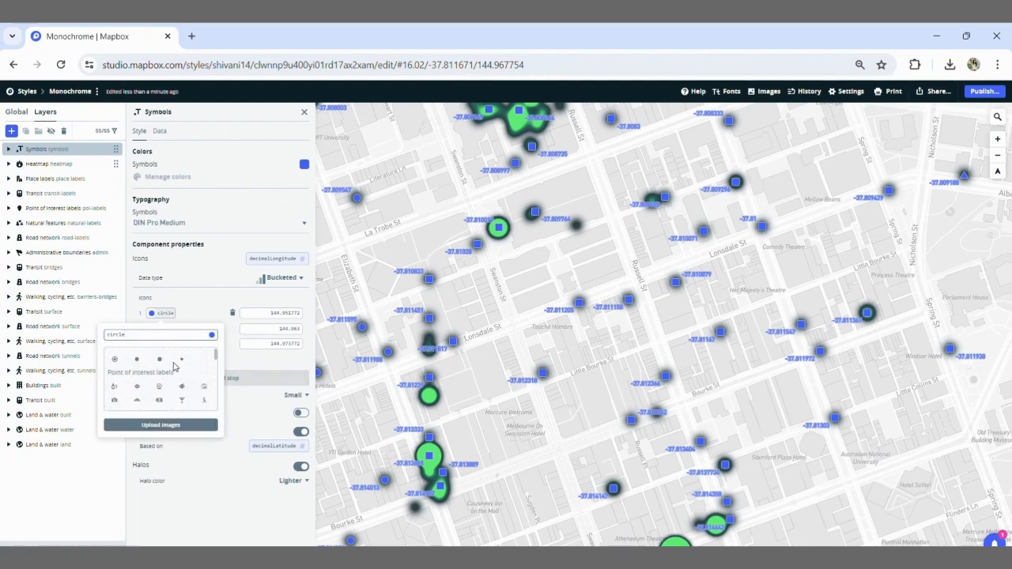
{"action": "left_click_drag", "start_coordinate": [216, 357], "coordinate": [217, 373]}
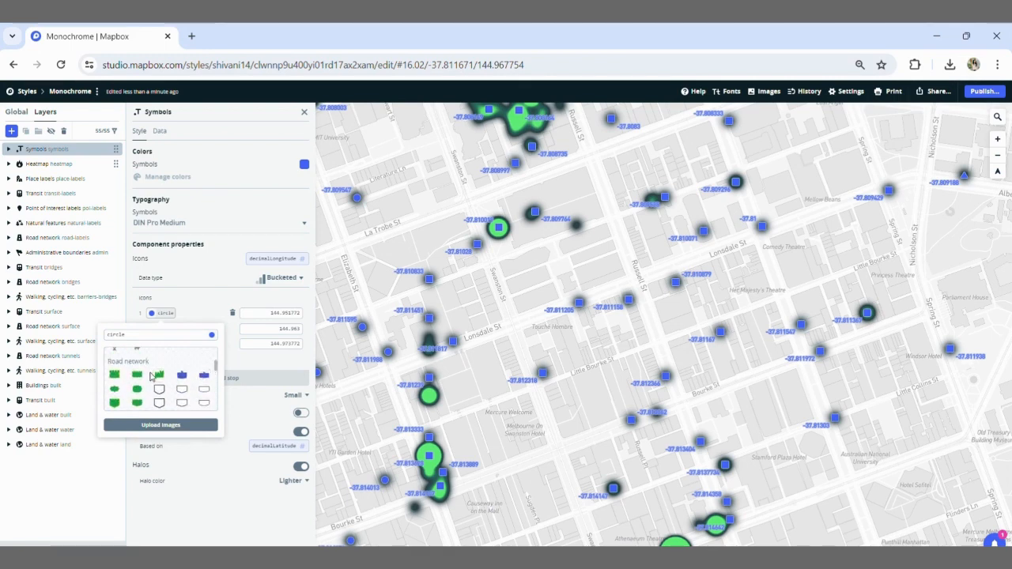
{"action": "scroll", "coordinate": [153, 376], "scroll_direction": "down", "scroll_amount": 5}
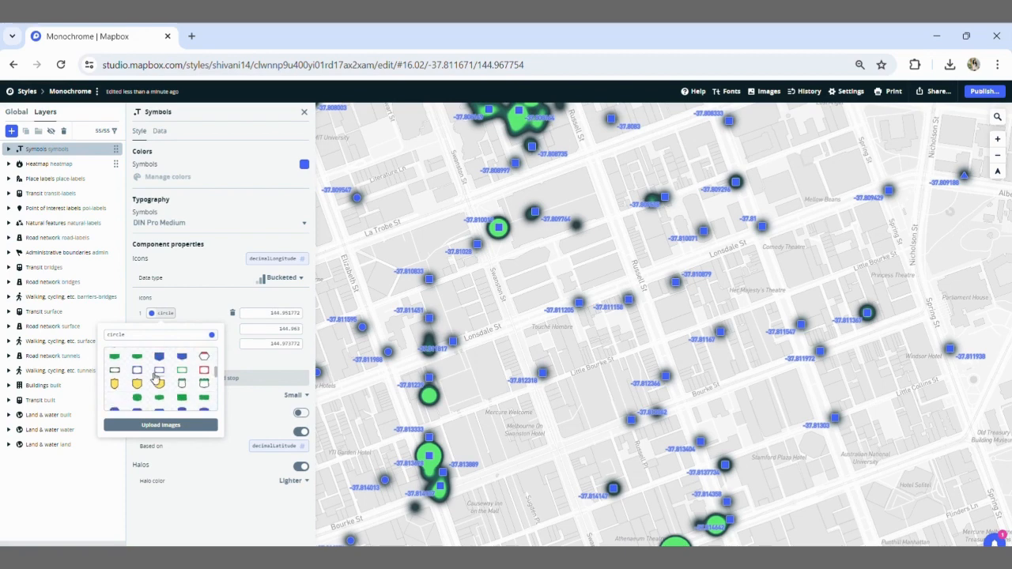
{"action": "scroll", "coordinate": [156, 378], "scroll_direction": "down", "scroll_amount": 5}
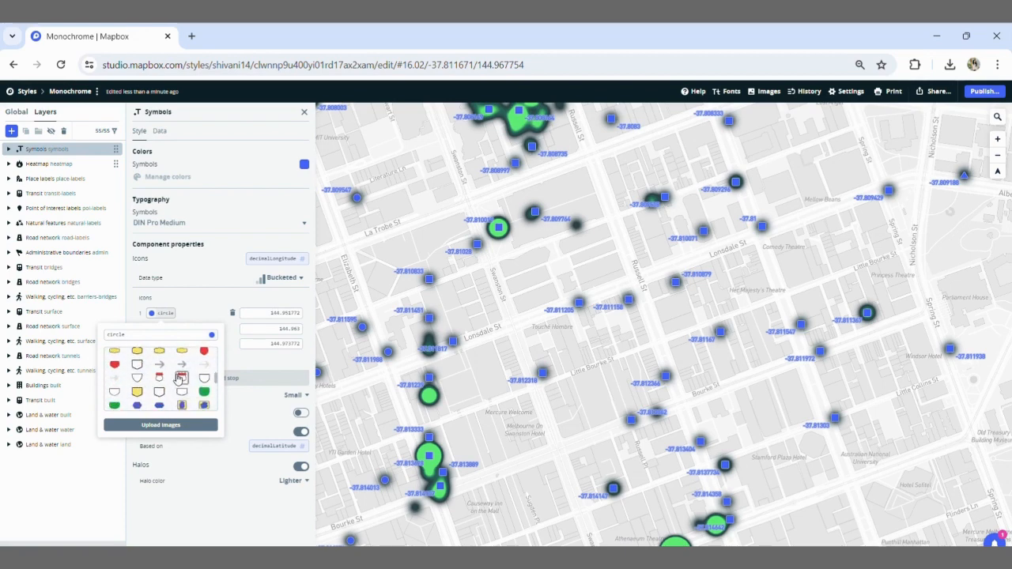
{"action": "scroll", "coordinate": [179, 381], "scroll_direction": "down", "scroll_amount": 3}
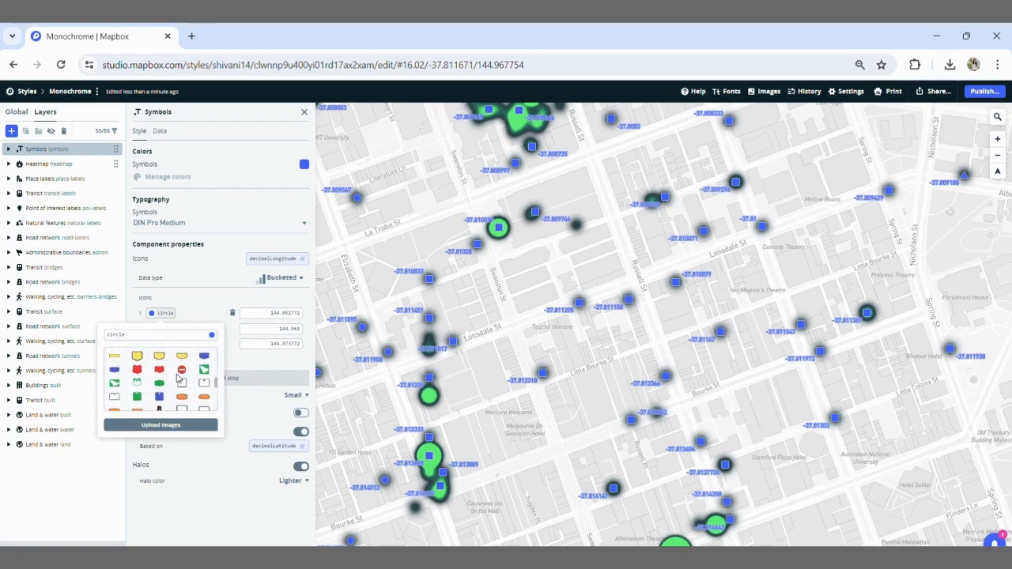
{"action": "left_click", "coordinate": [183, 359]}
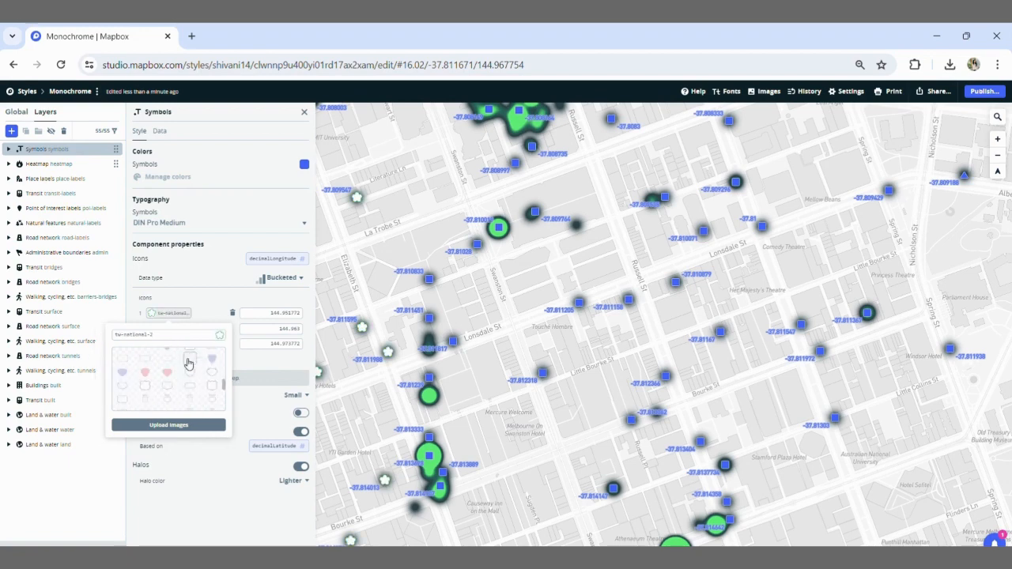
{"action": "scroll", "coordinate": [200, 368], "scroll_direction": "down", "scroll_amount": 2}
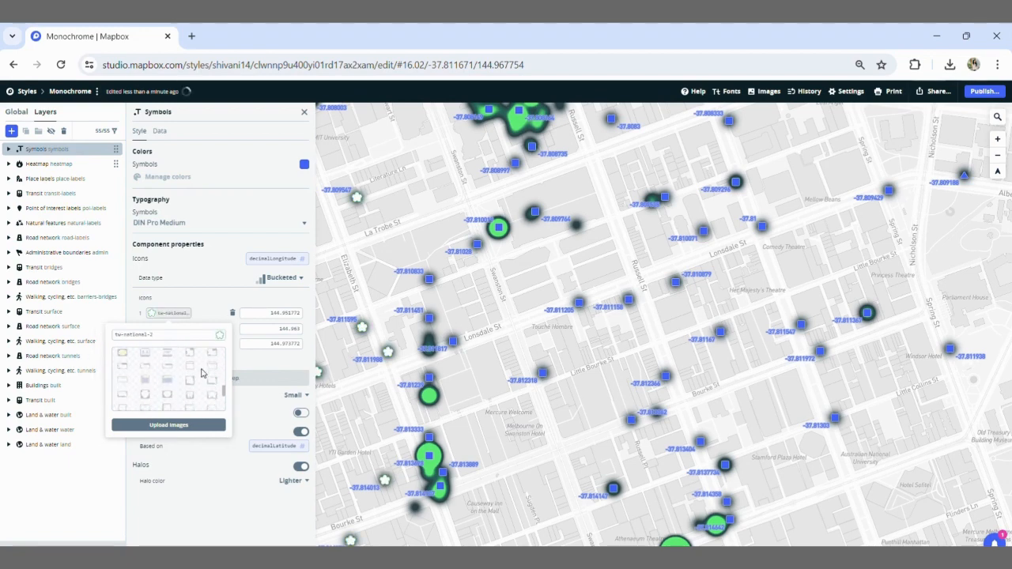
{"action": "left_click", "coordinate": [193, 426]}
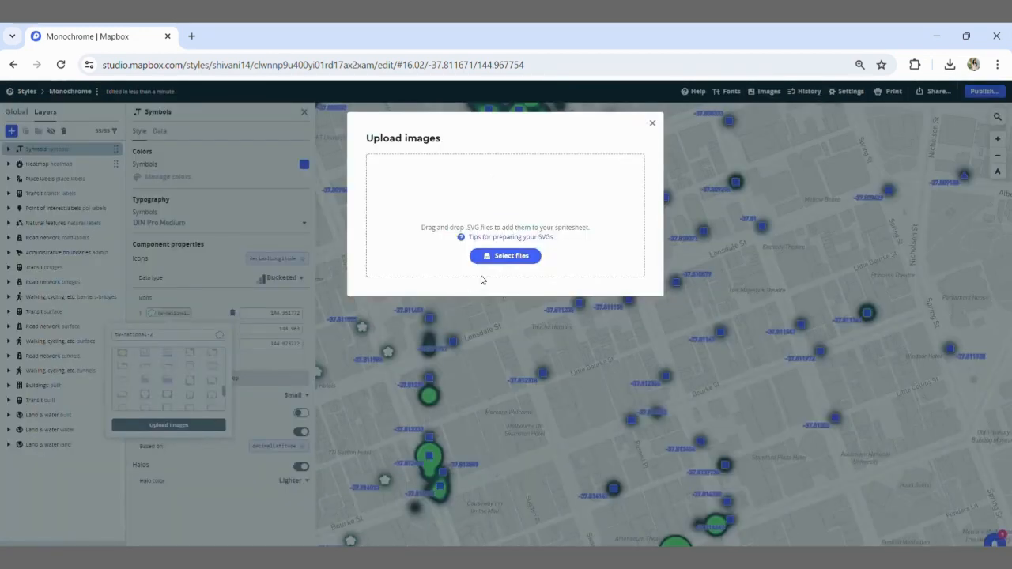
{"action": "left_click", "coordinate": [652, 122]}
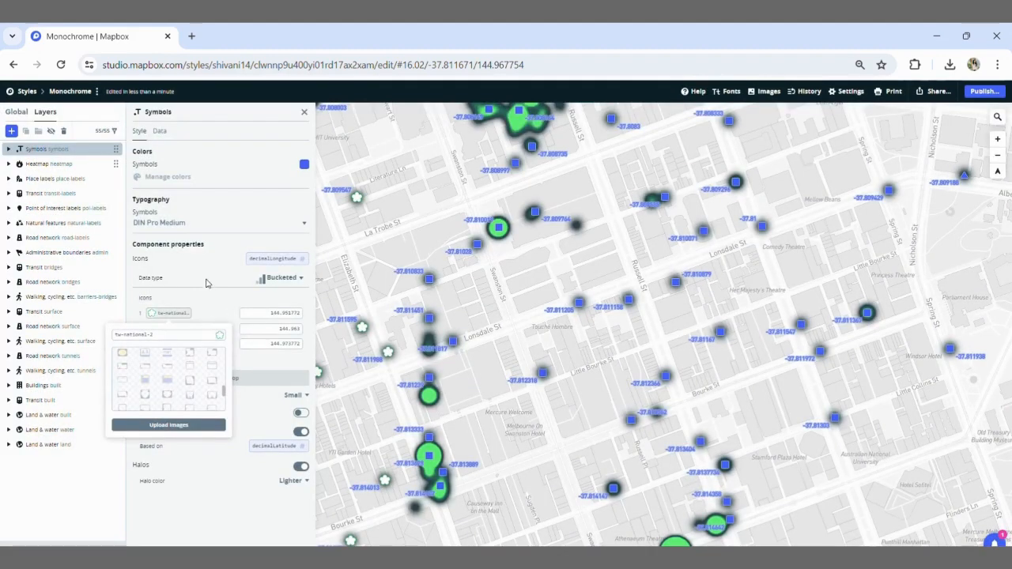
{"action": "left_click", "coordinate": [237, 488]}
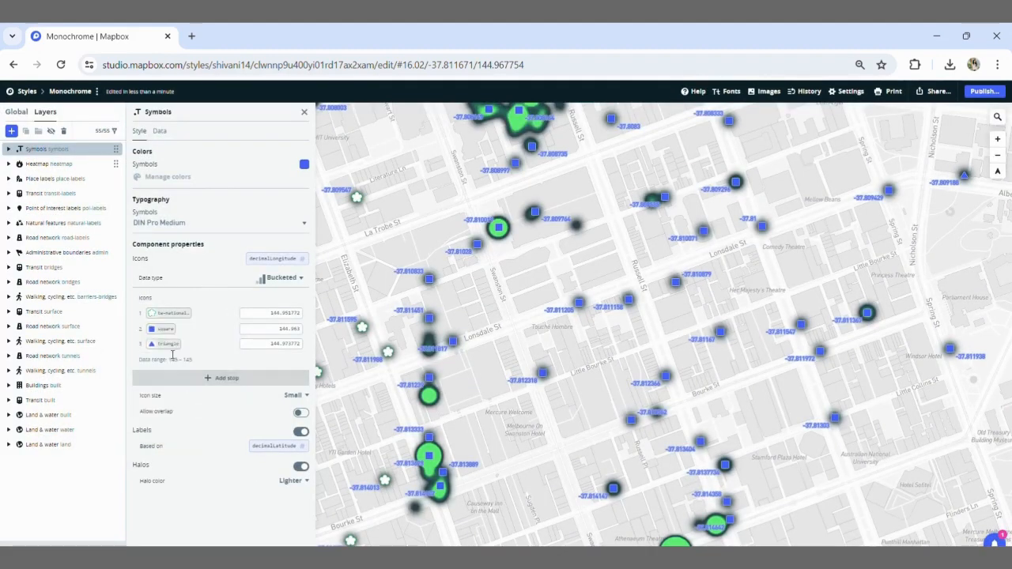
Replace the square icon of the second symbol stop with the blue tw-provincial-2 shield icon.
{"action": "left_click", "coordinate": [160, 330]}
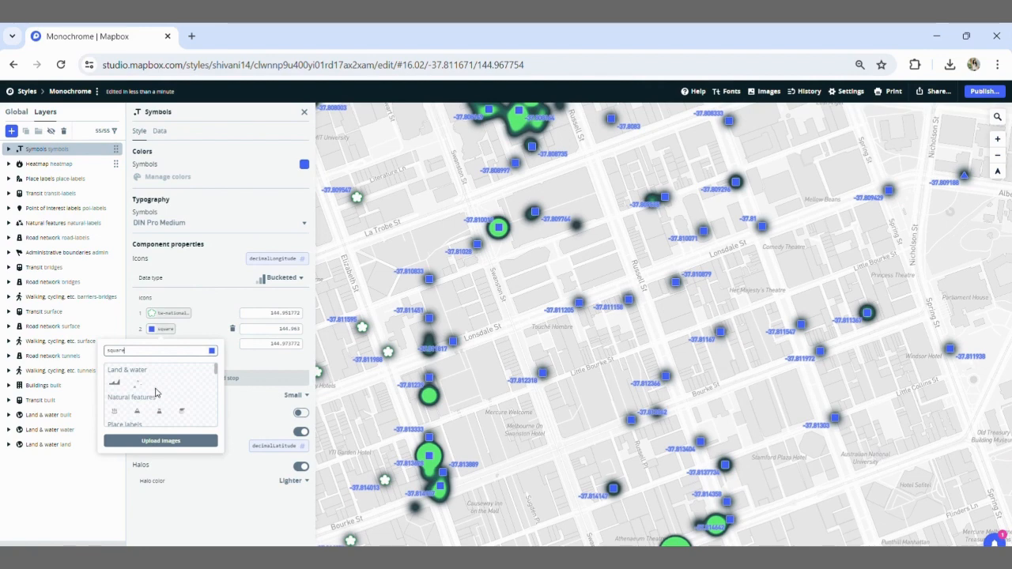
{"action": "scroll", "coordinate": [162, 391], "scroll_direction": "down", "scroll_amount": 5}
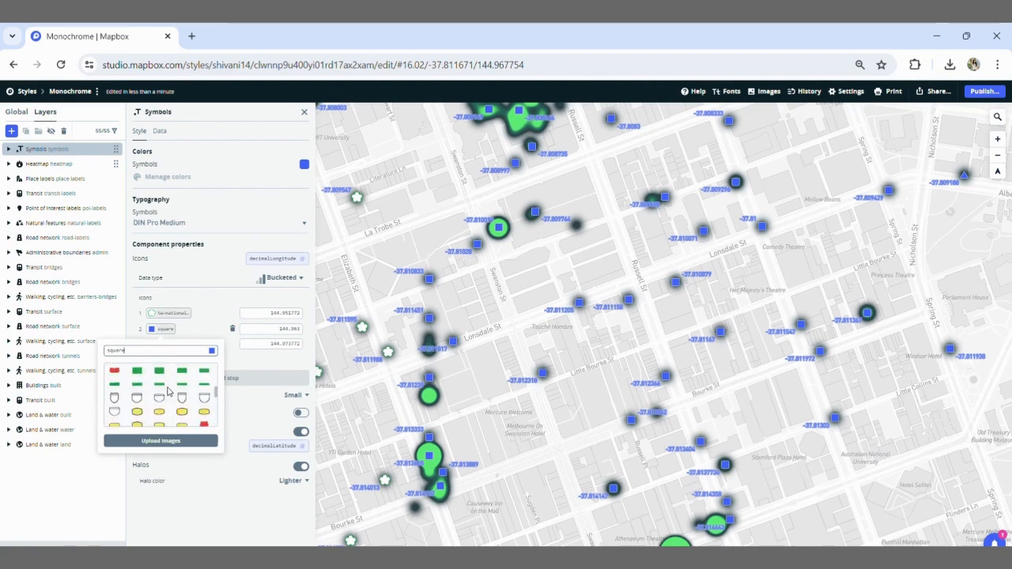
{"action": "scroll", "coordinate": [167, 389], "scroll_direction": "down", "scroll_amount": 5}
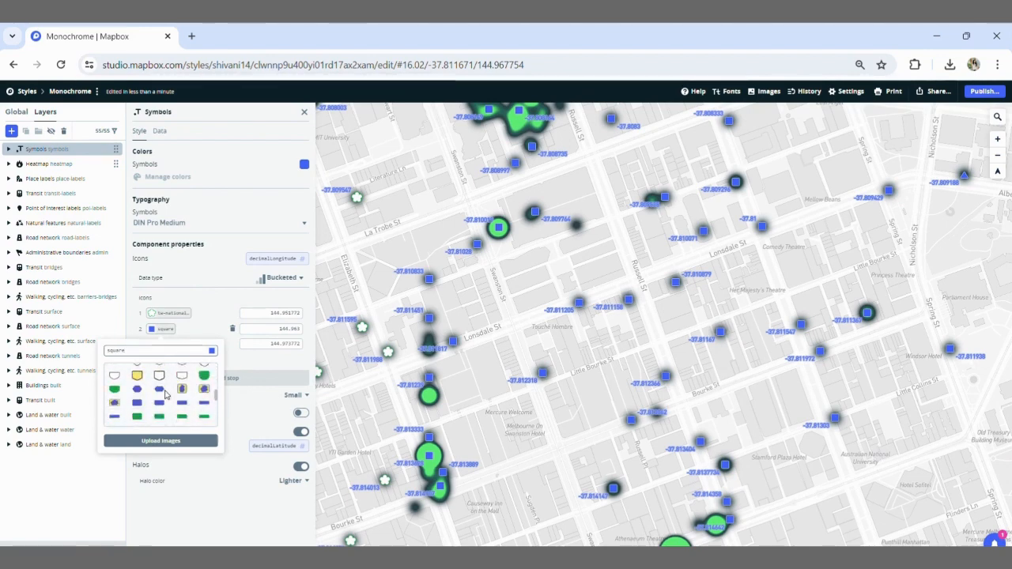
{"action": "scroll", "coordinate": [166, 392], "scroll_direction": "down", "scroll_amount": 3}
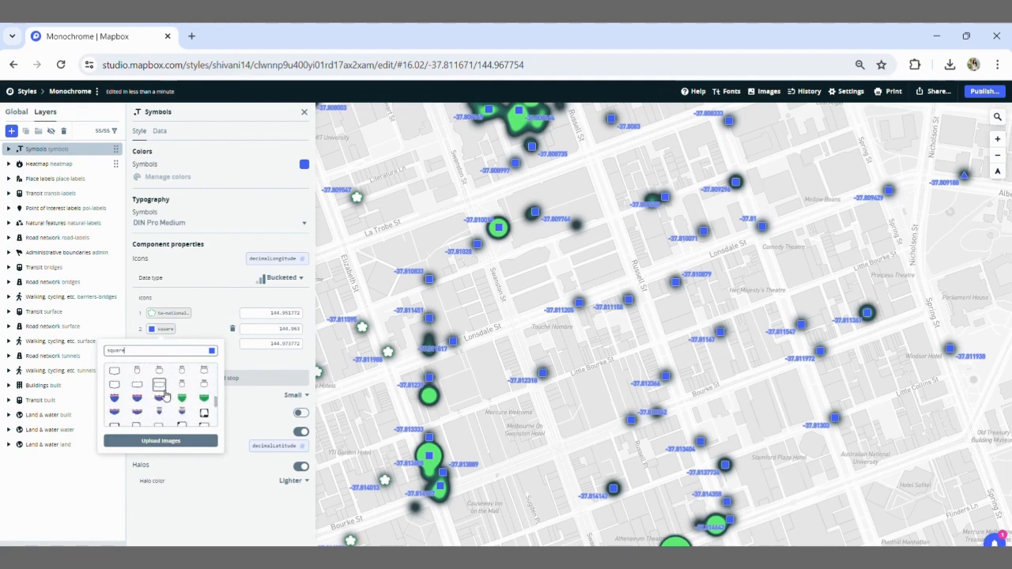
{"action": "scroll", "coordinate": [166, 394], "scroll_direction": "down", "scroll_amount": 2}
{"action": "left_click", "coordinate": [203, 399]}
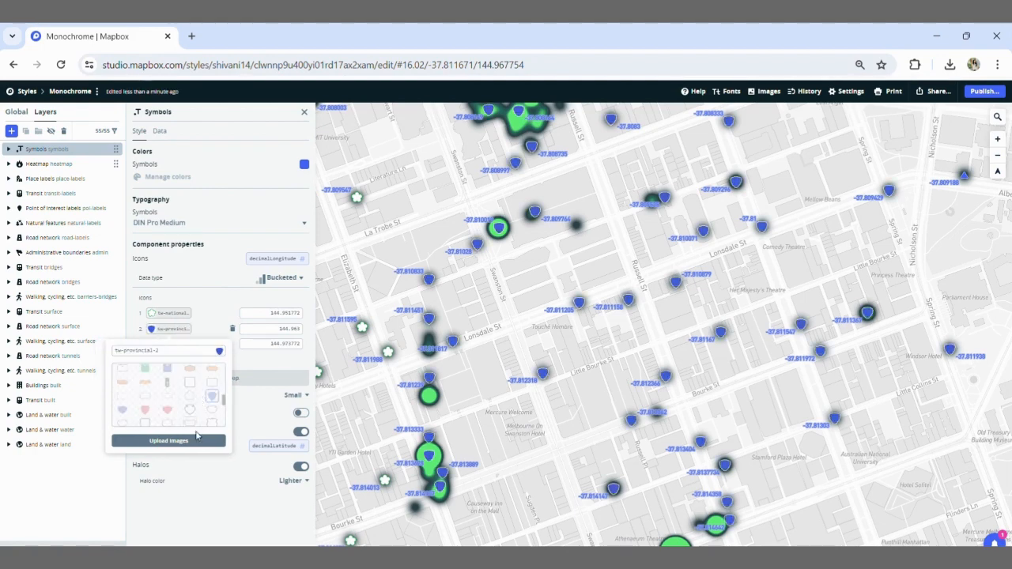
Open the icon choices for the third symbol stop, which uses the triangle.
{"action": "left_click", "coordinate": [164, 343]}
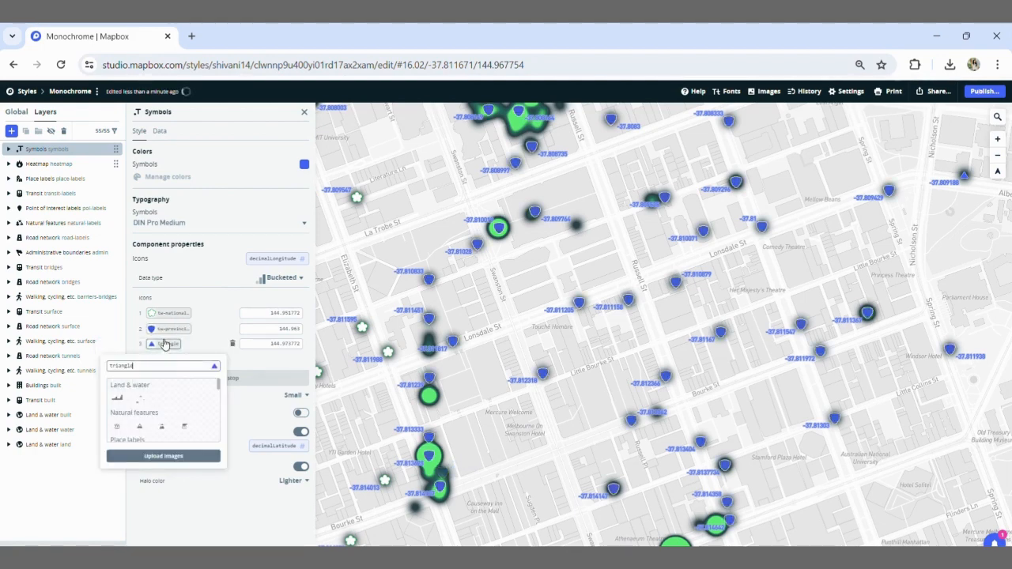